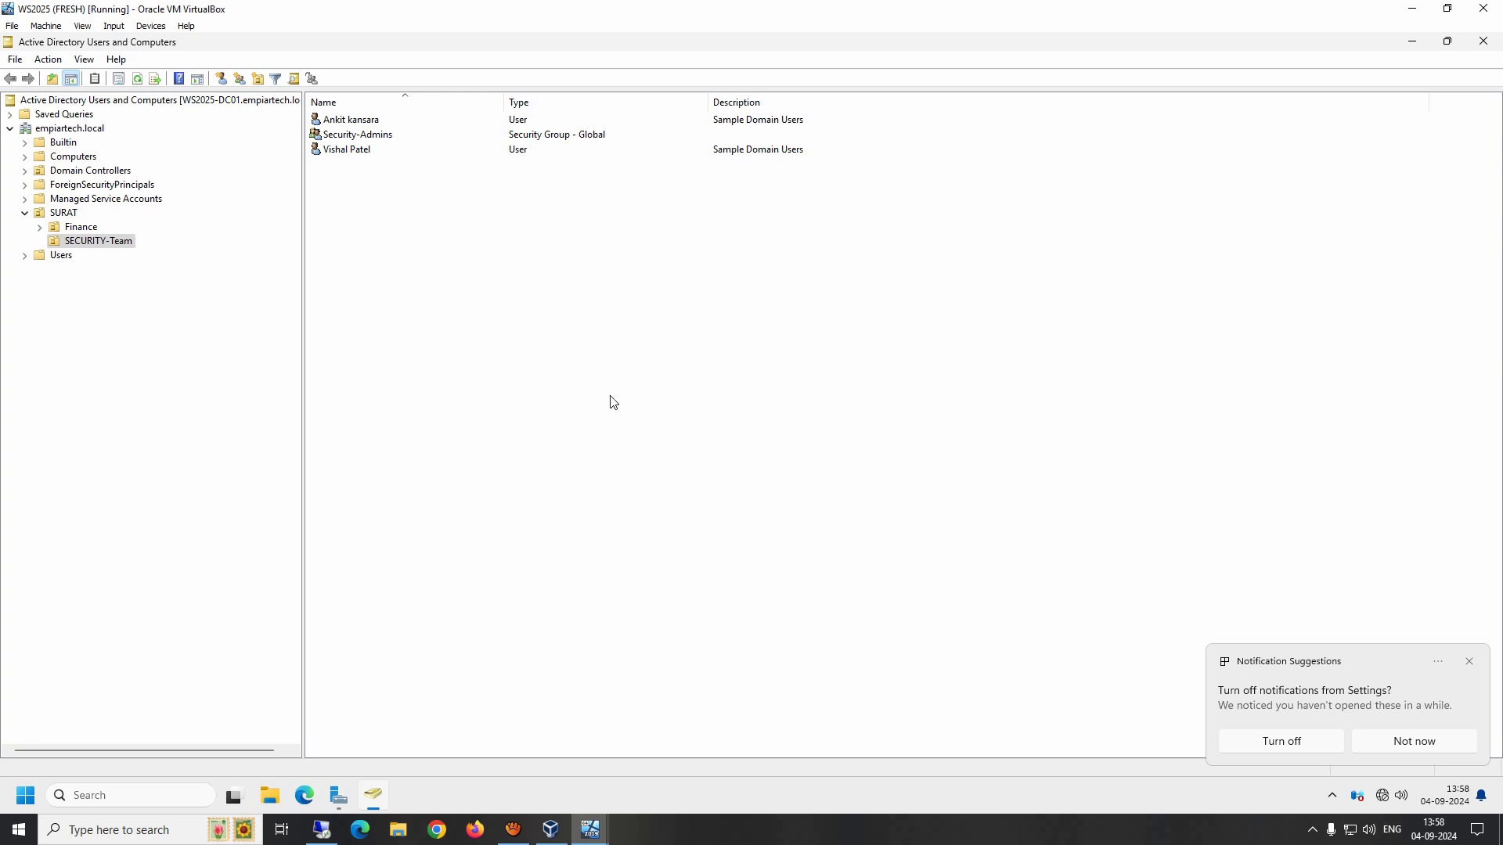
# Step: Open the New Volume (D:) drive in File Explorer
pyautogui.click(268, 797)
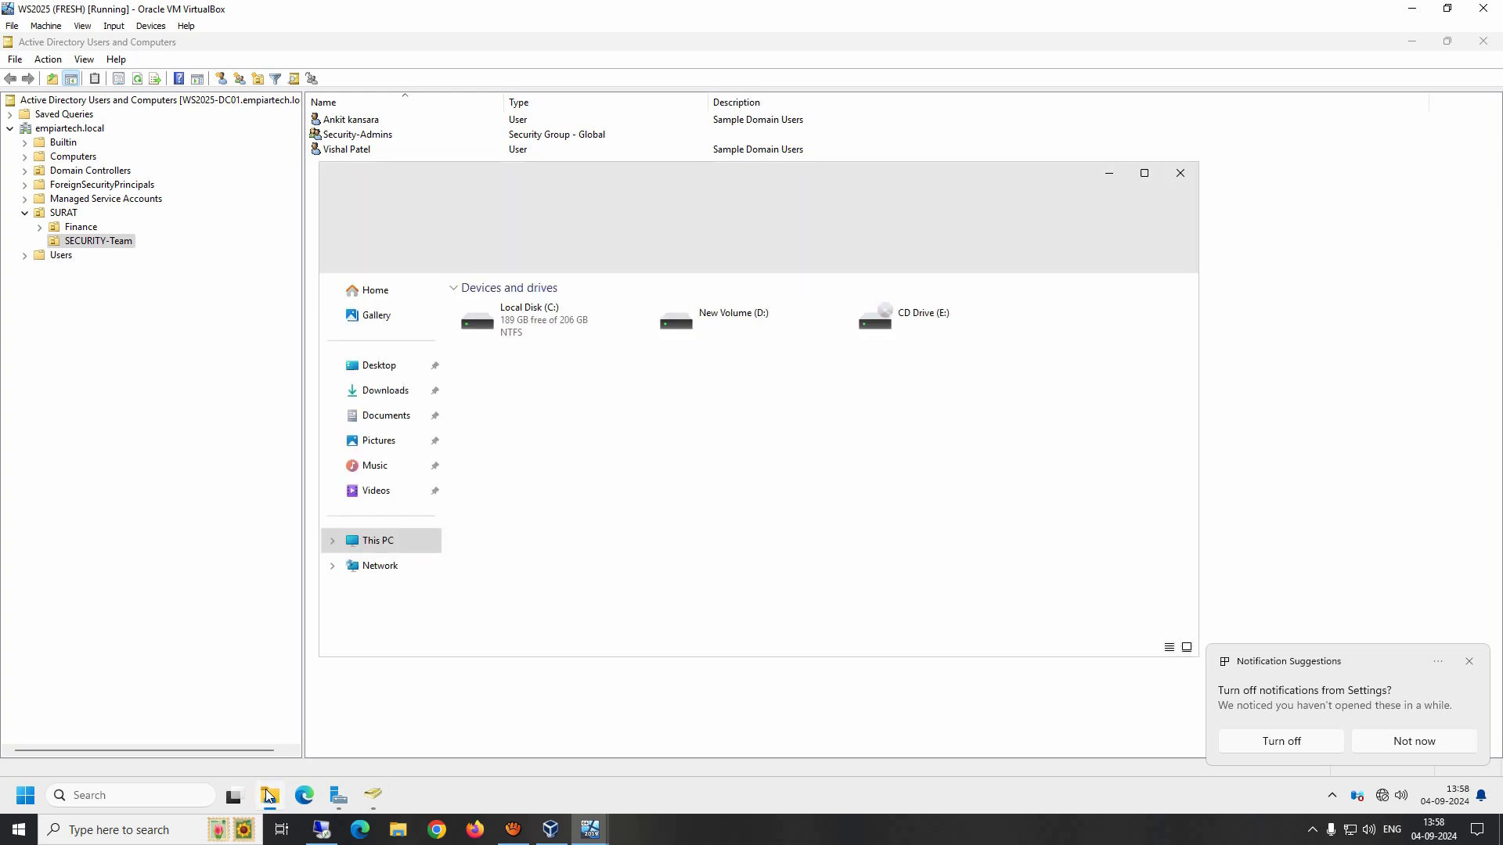
pyautogui.click(771, 335)
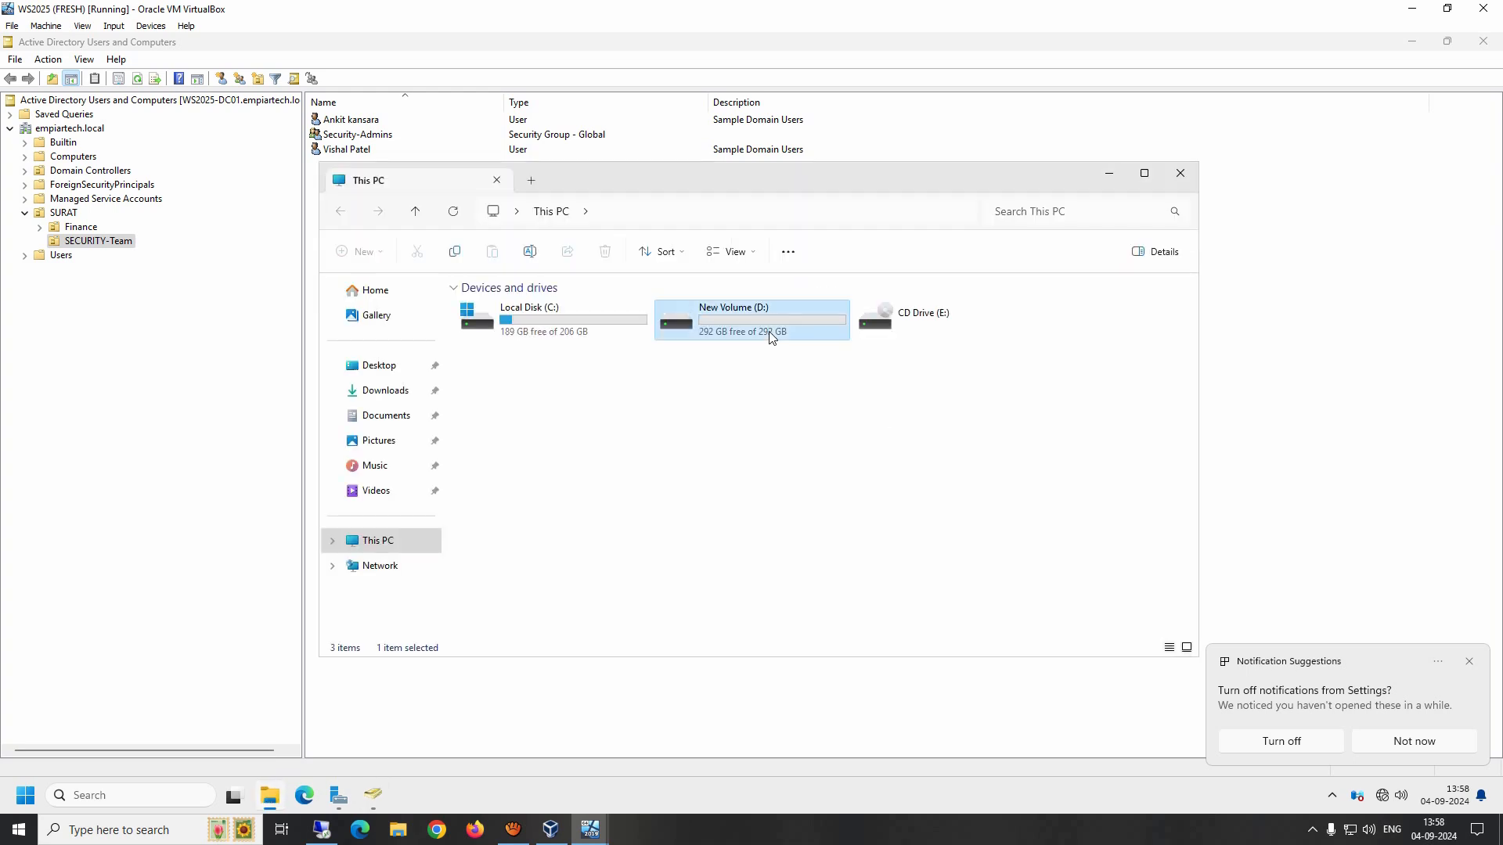
pyautogui.doubleClick(772, 335)
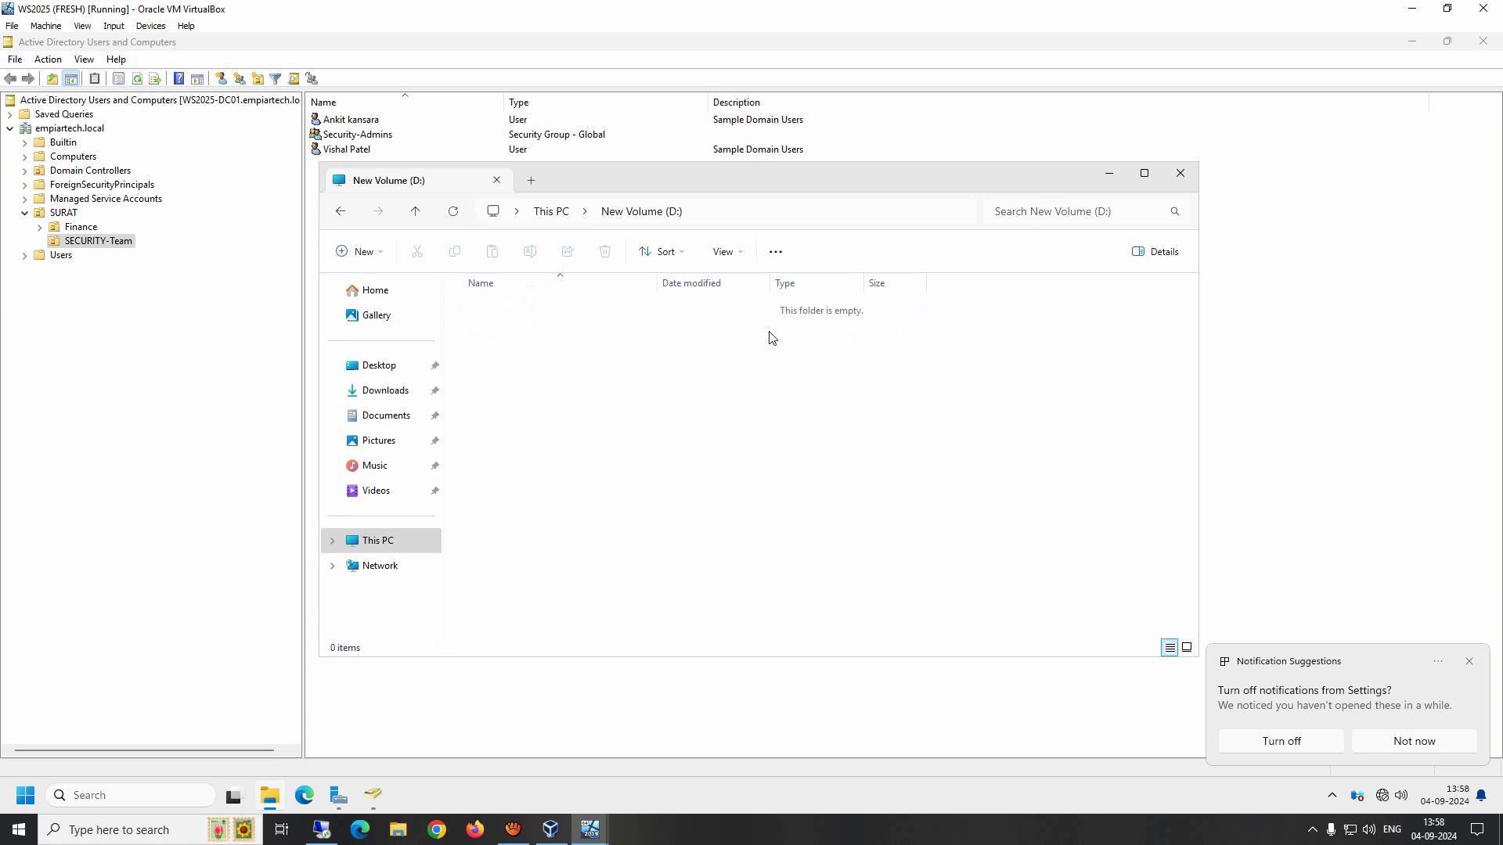
# Step: Create a new folder named Sample-Share on drive D: and dismiss the notification
pyautogui.rightClick(621, 375)
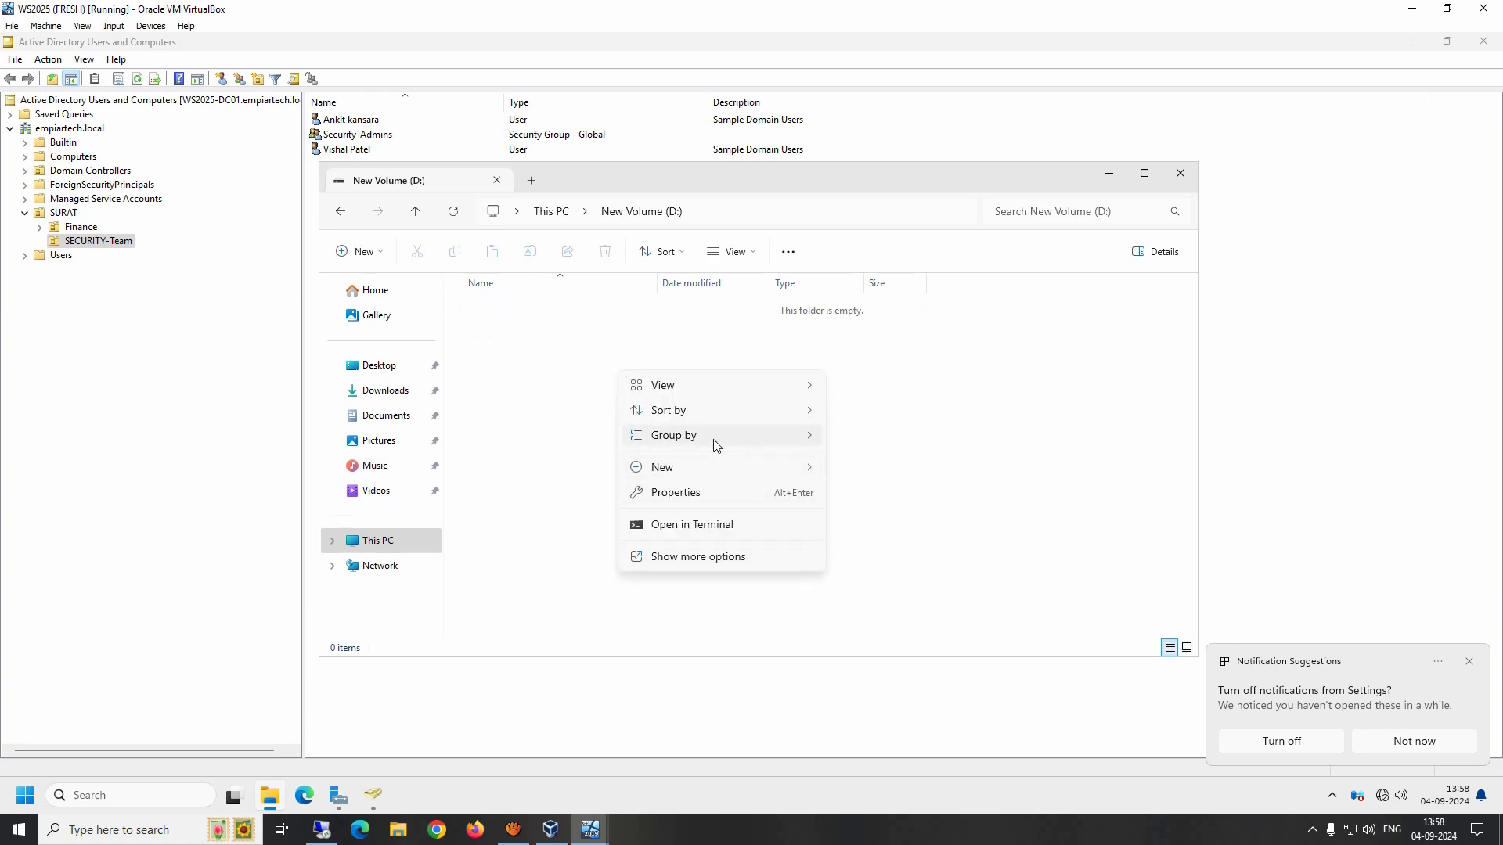
pyautogui.moveTo(704, 470)
pyautogui.click(875, 472)
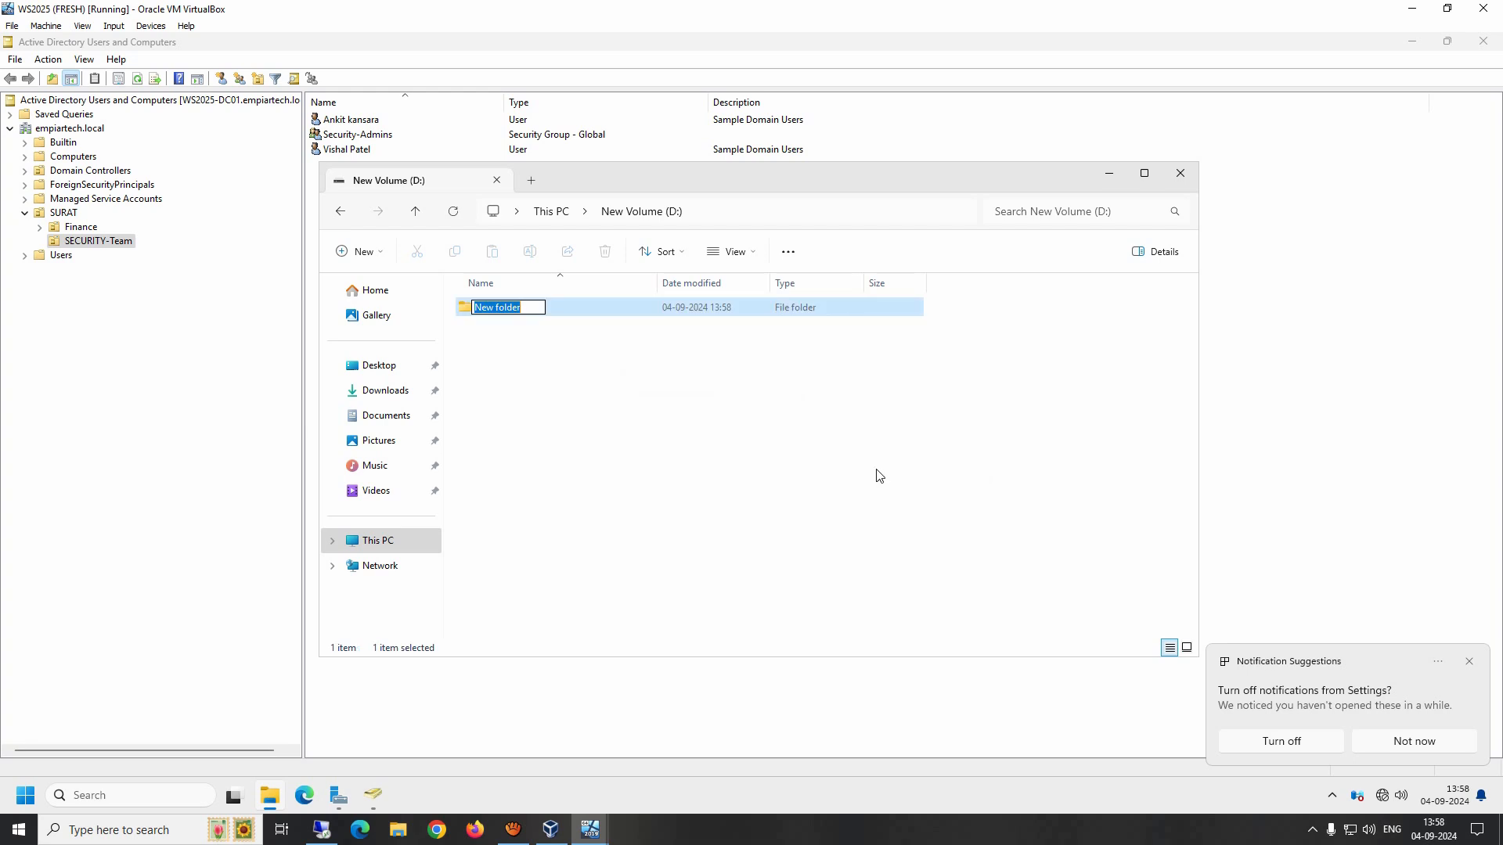
pyautogui.write('Sample')
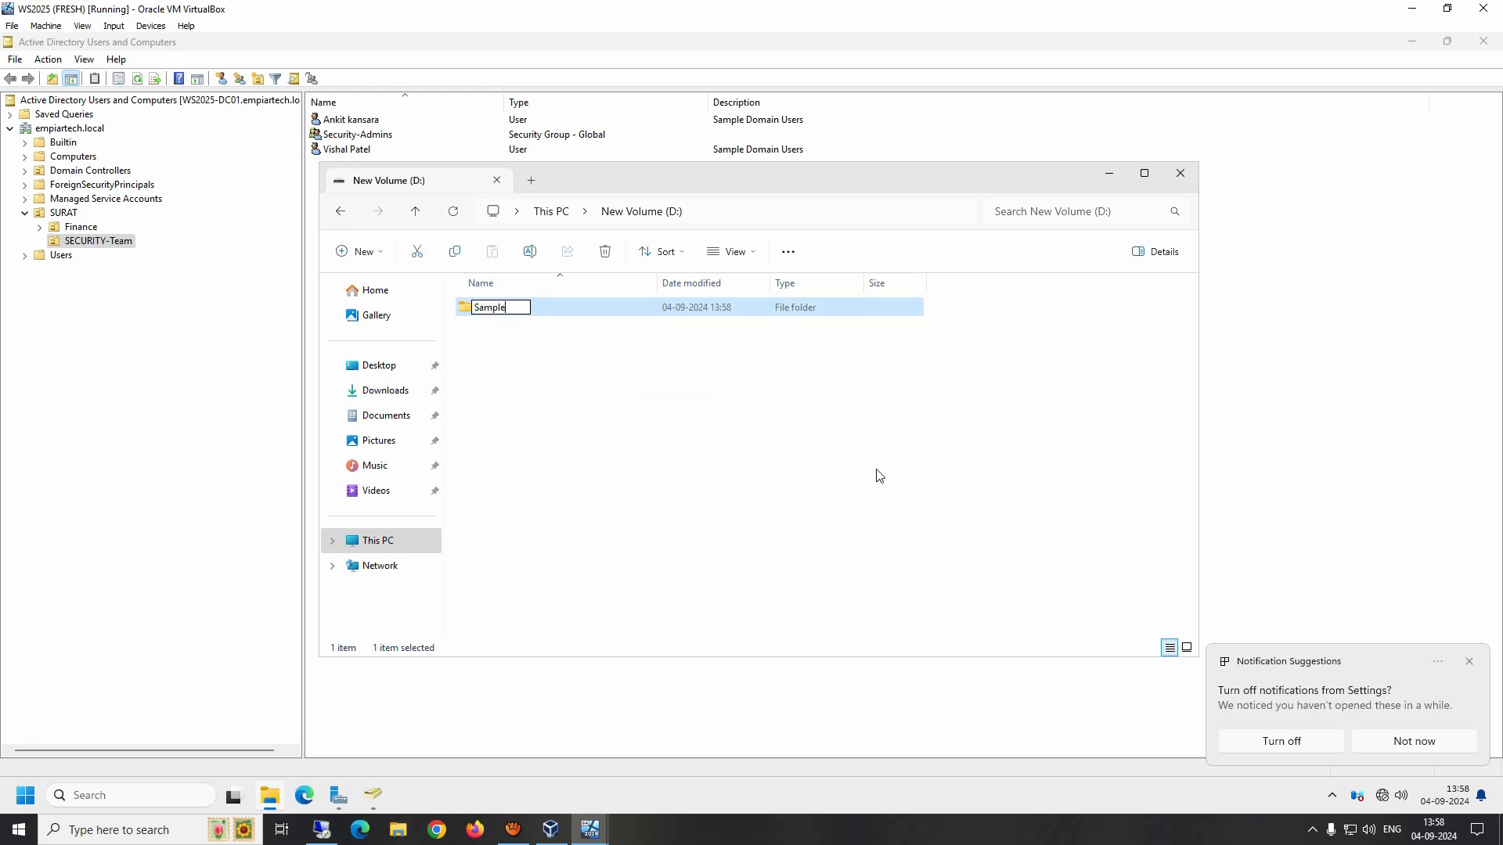
pyautogui.write('-Share')
pyautogui.press('Return')
pyautogui.click(1470, 662)
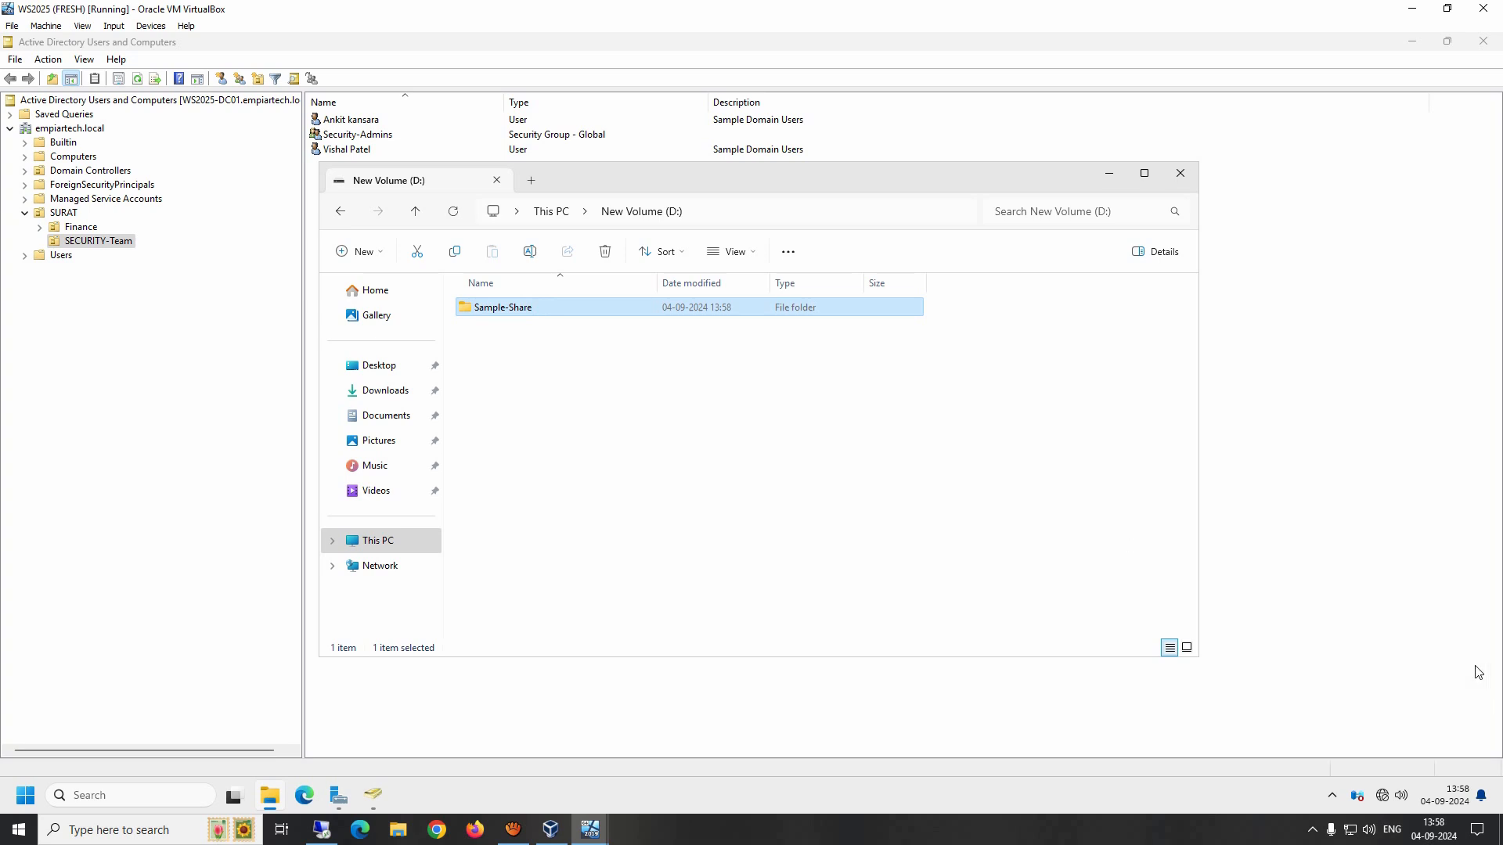
# Step: Open the Sample-Share folder's properties at its Sharing settings
pyautogui.rightClick(513, 314)
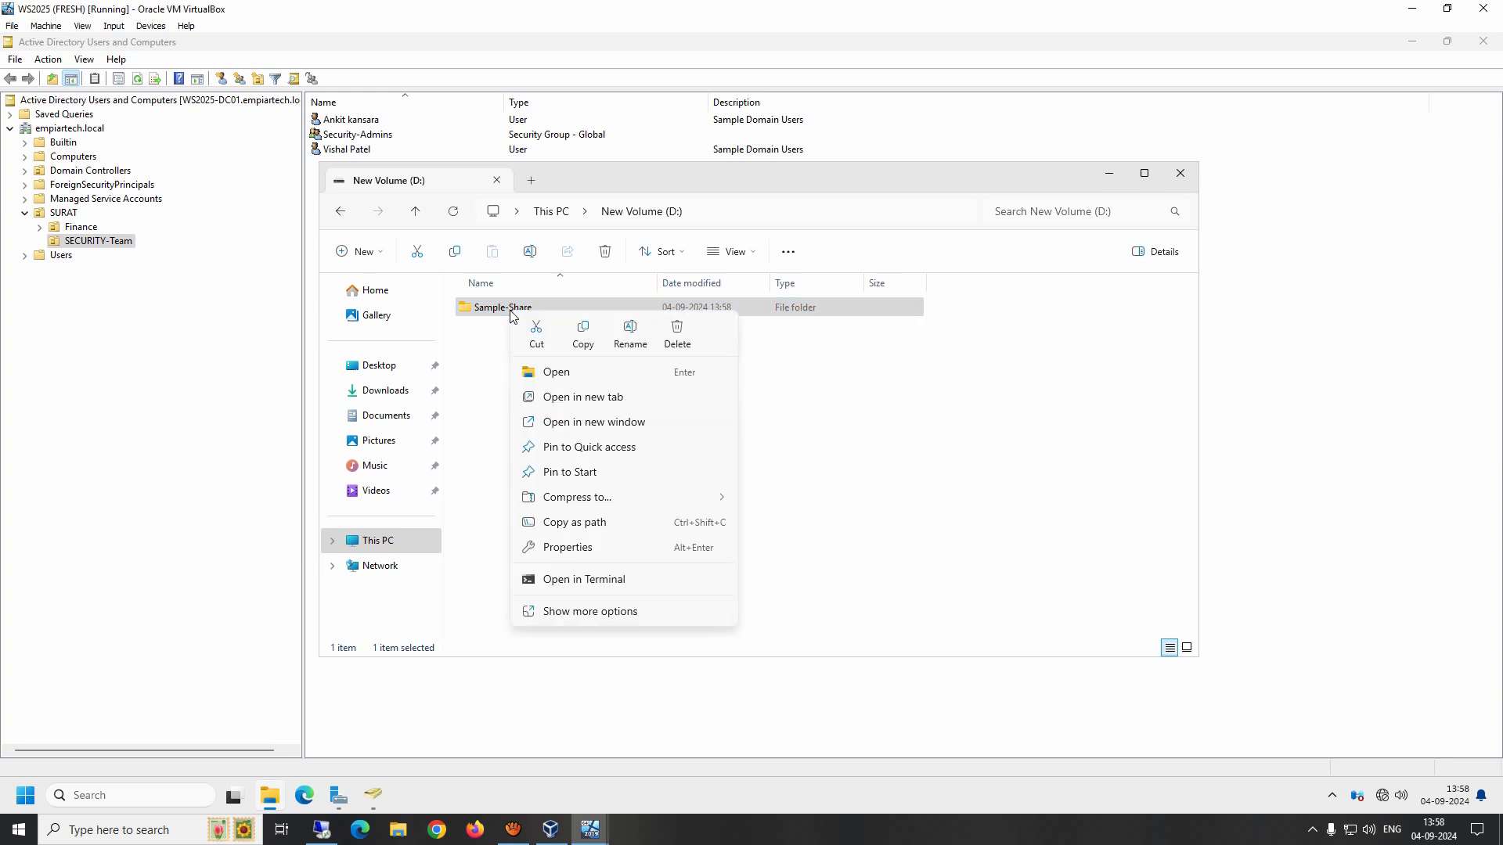
pyautogui.click(573, 548)
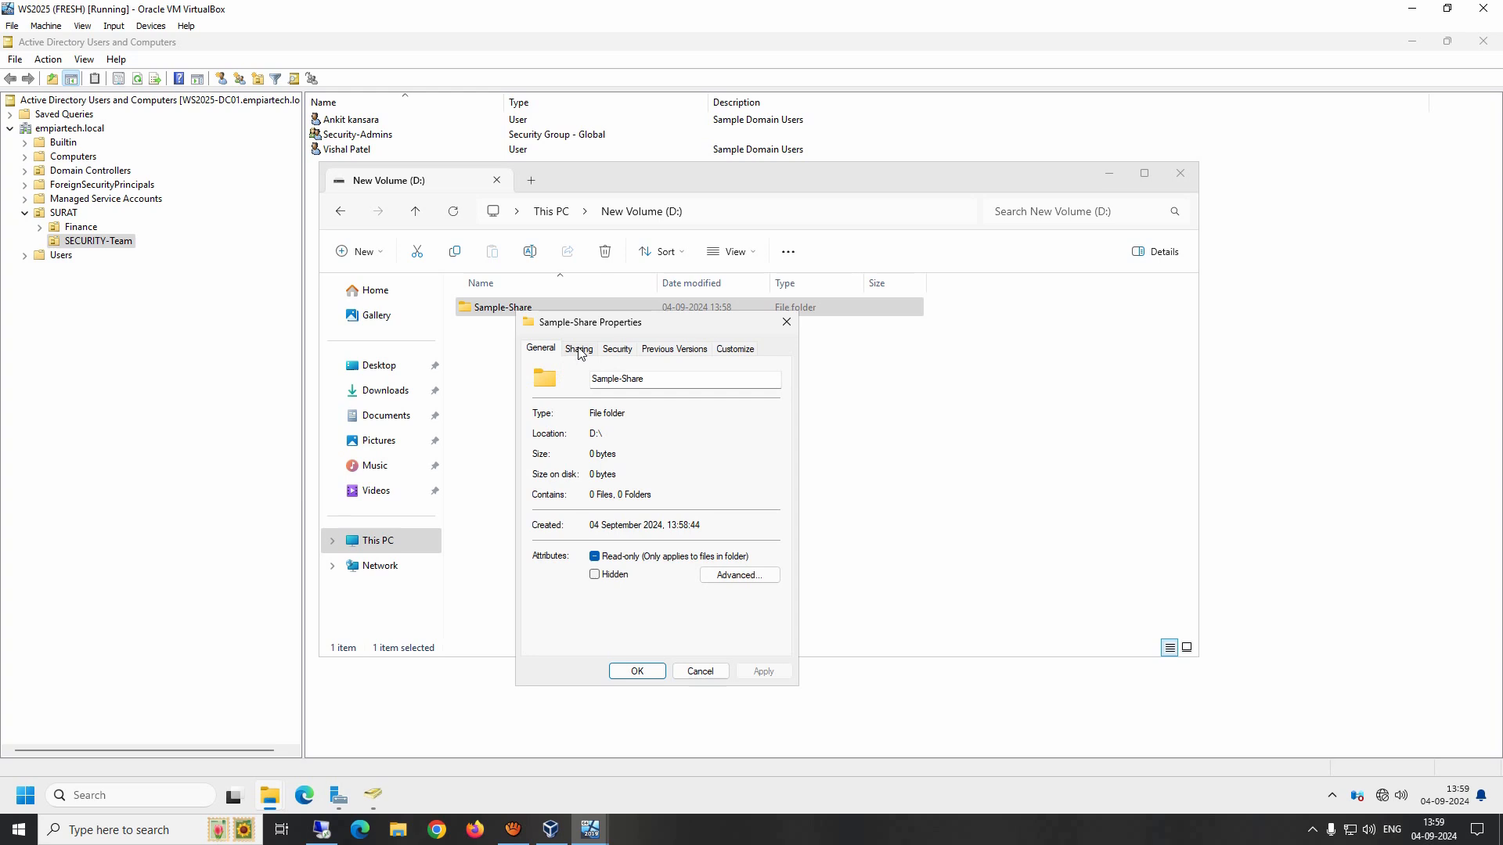
pyautogui.click(580, 350)
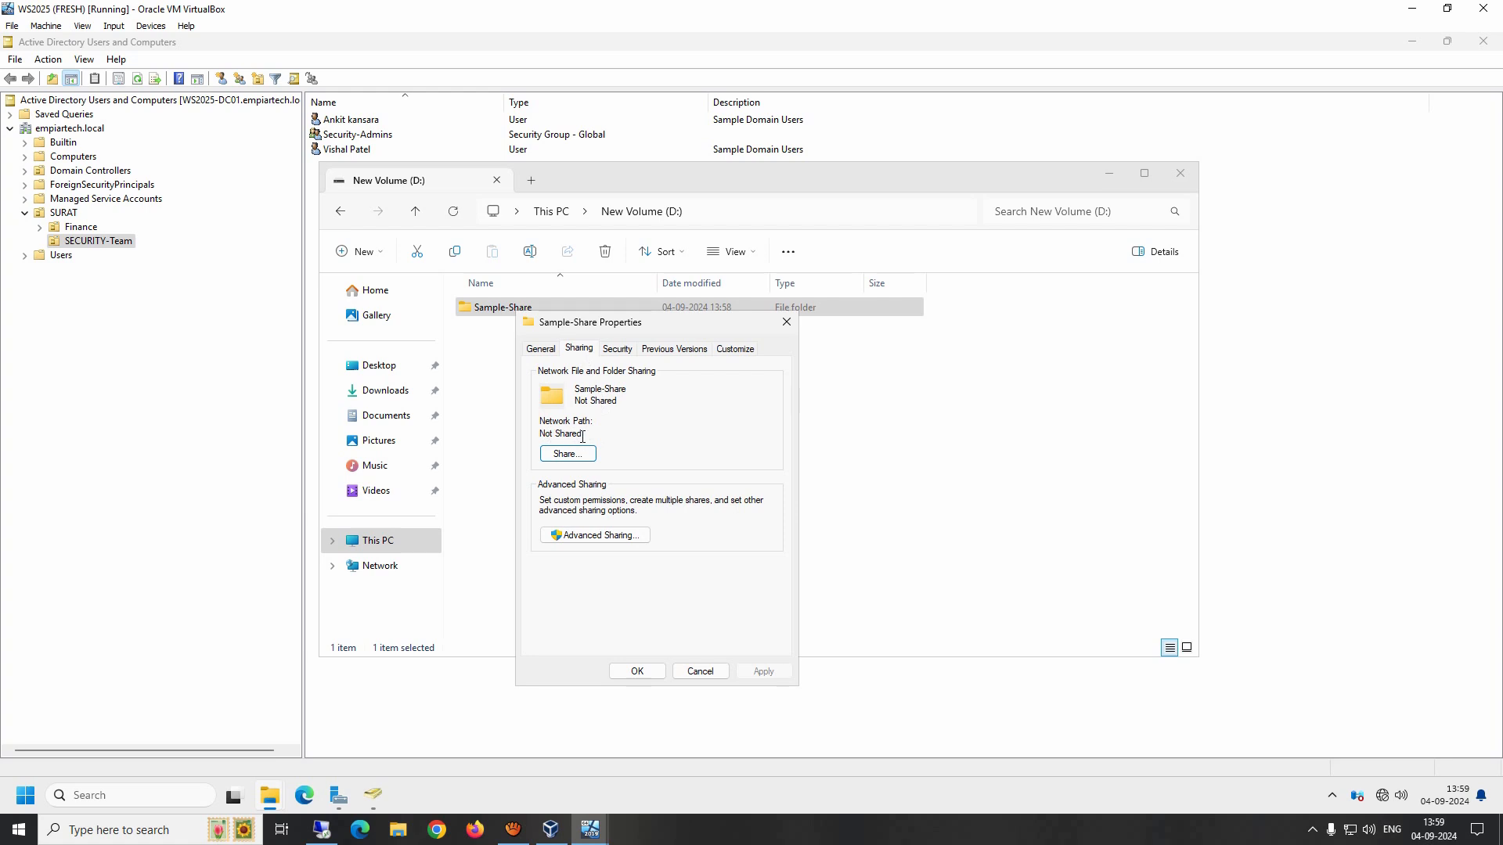
pyautogui.moveTo(592, 436); pyautogui.dragTo(512, 440)
pyautogui.click(567, 454)
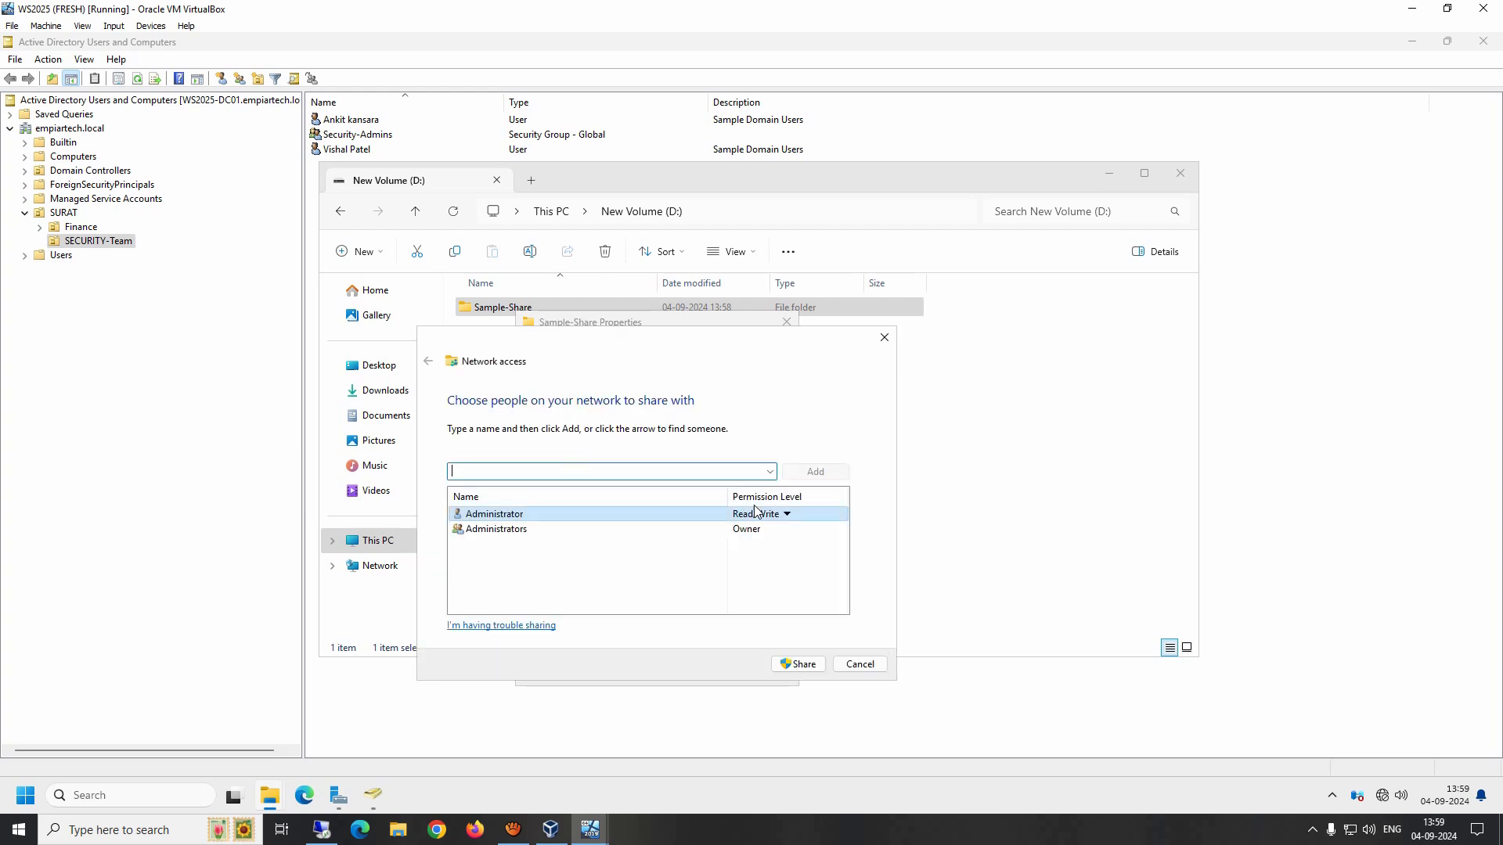
pyautogui.write('everyone')
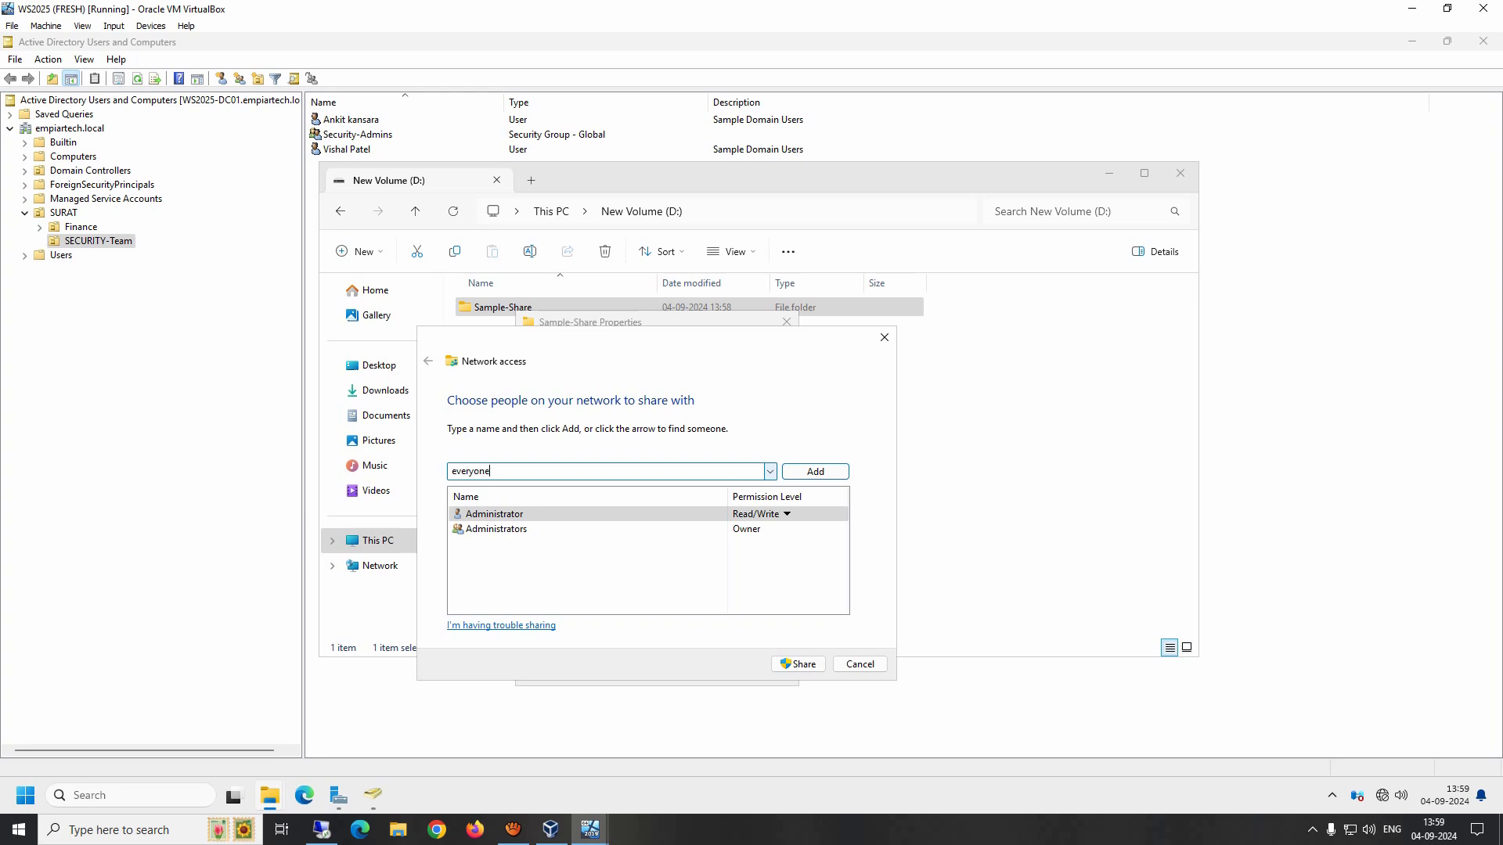
pyautogui.click(771, 472)
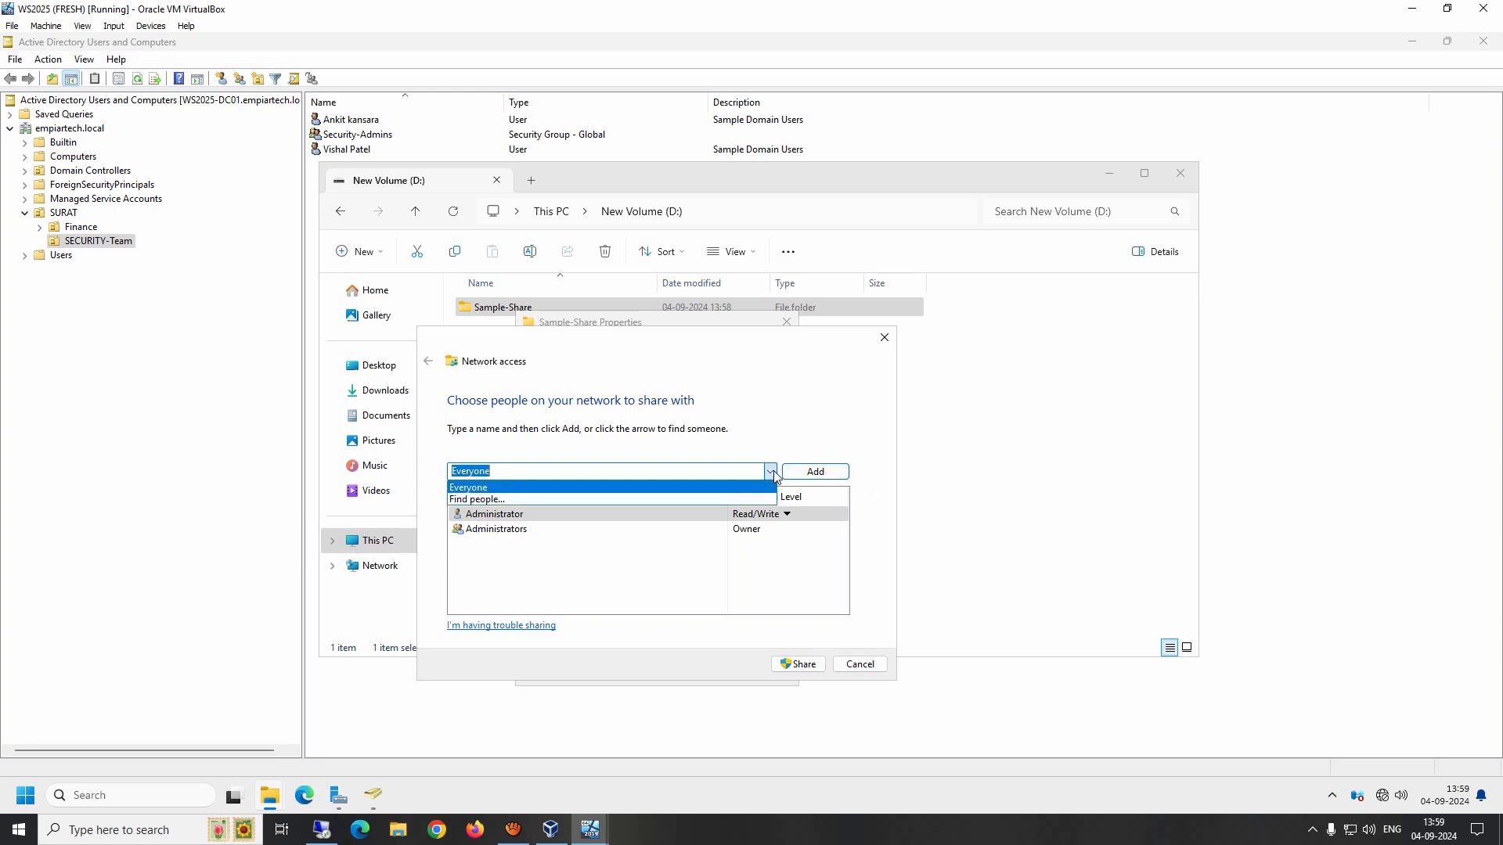
pyautogui.click(793, 474)
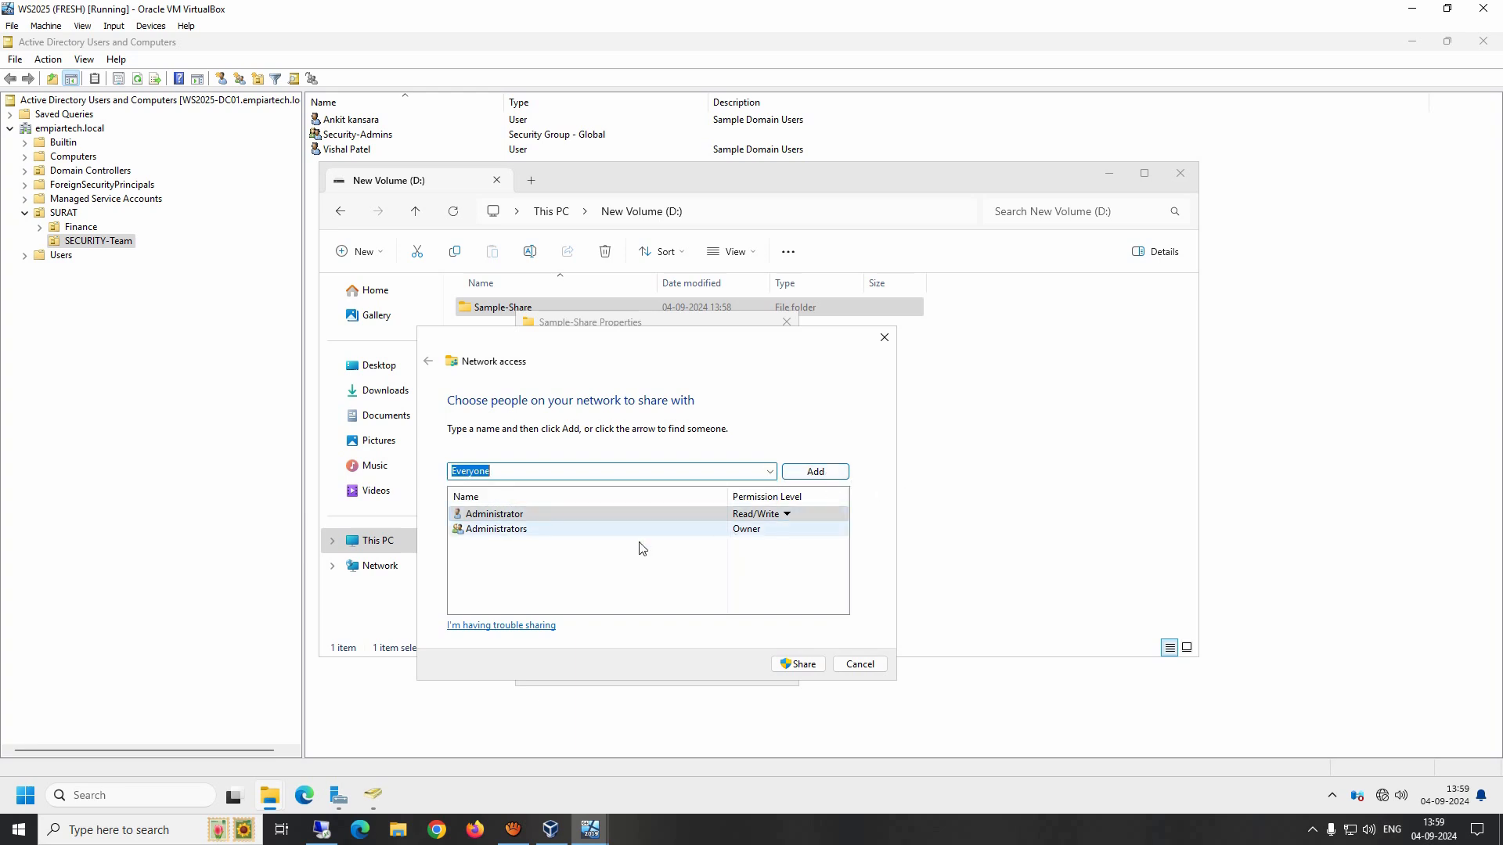
pyautogui.click(861, 663)
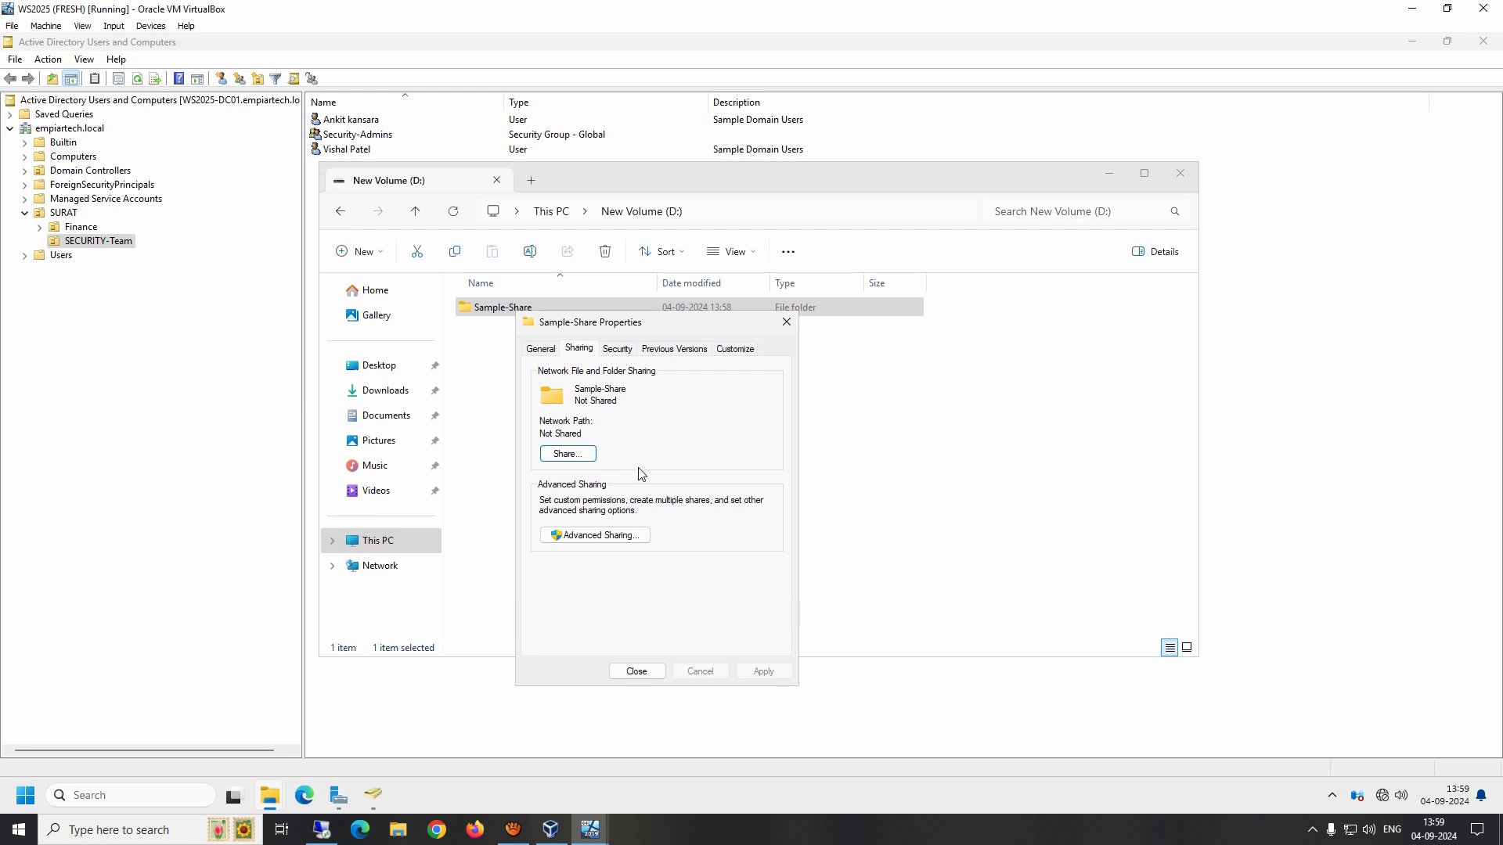
# Step: Enable Share this folder in Advanced Sharing and enter the comment 'This is a sample shared folder.'
pyautogui.click(593, 536)
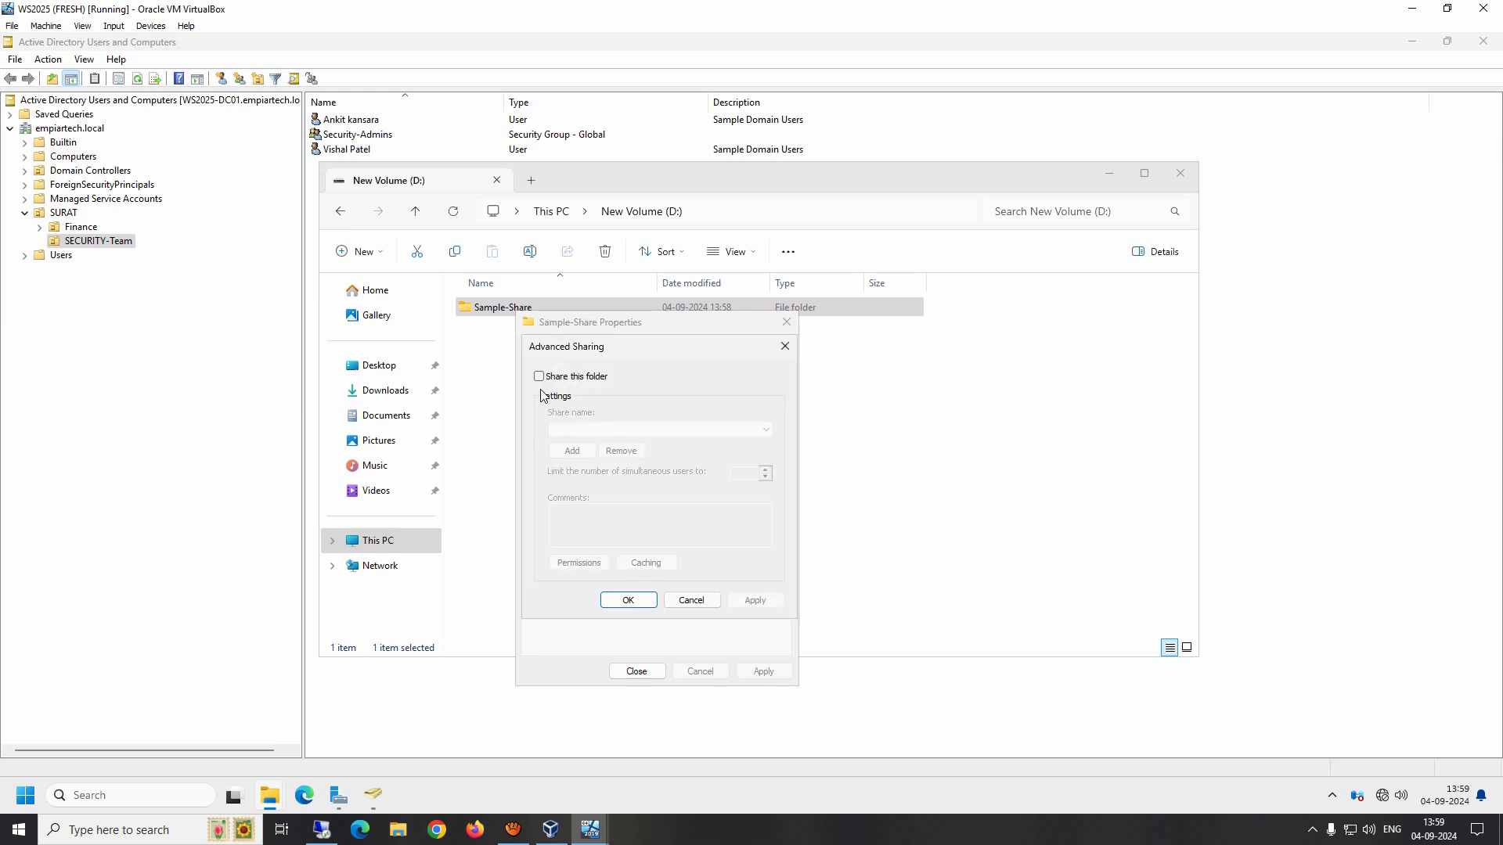
pyautogui.click(540, 377)
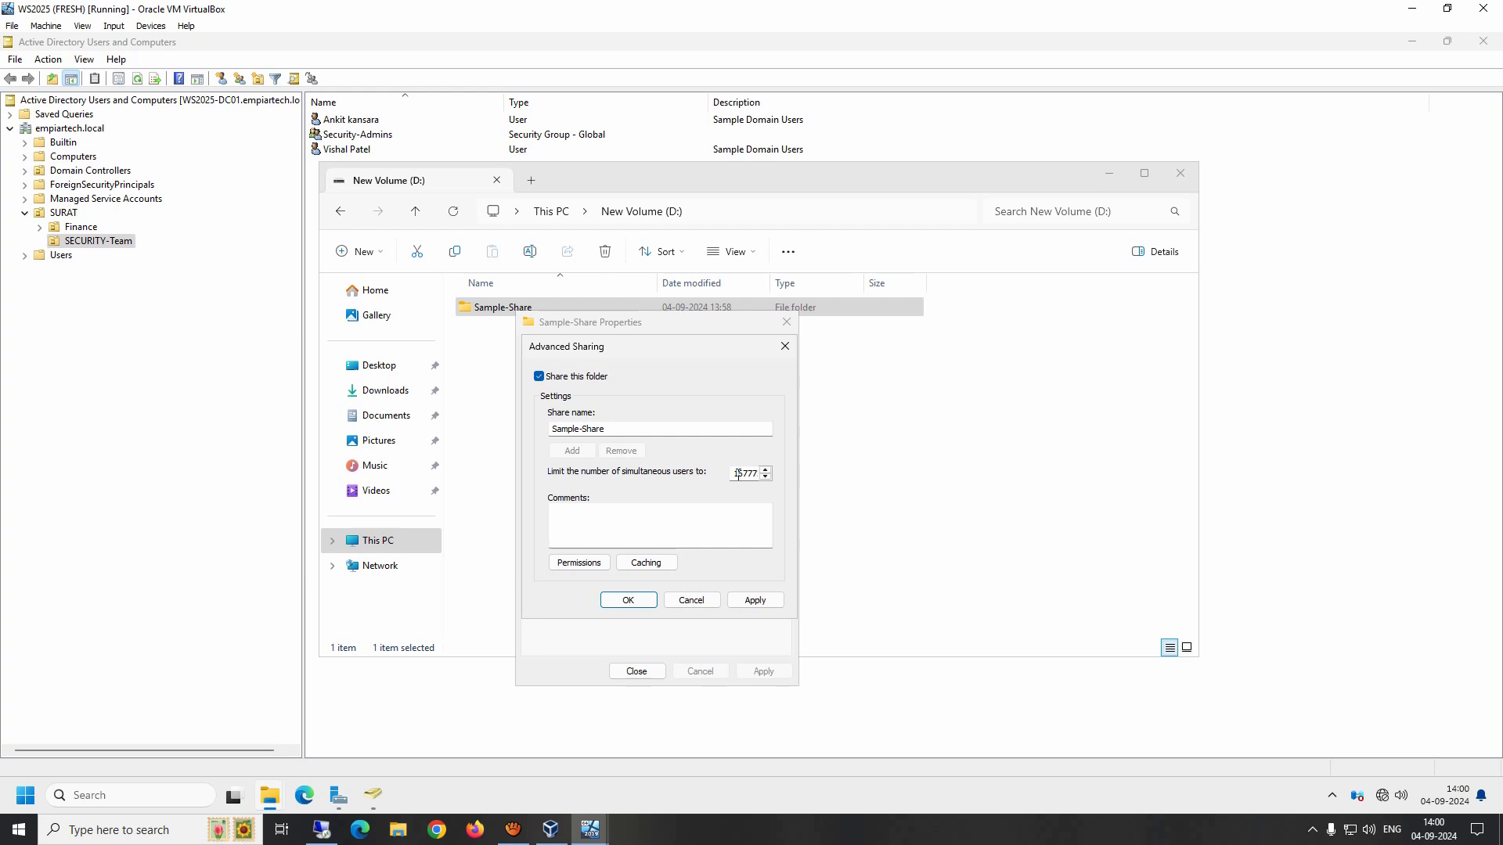
pyautogui.click(565, 531)
pyautogui.write('This is a sample shared folder.')
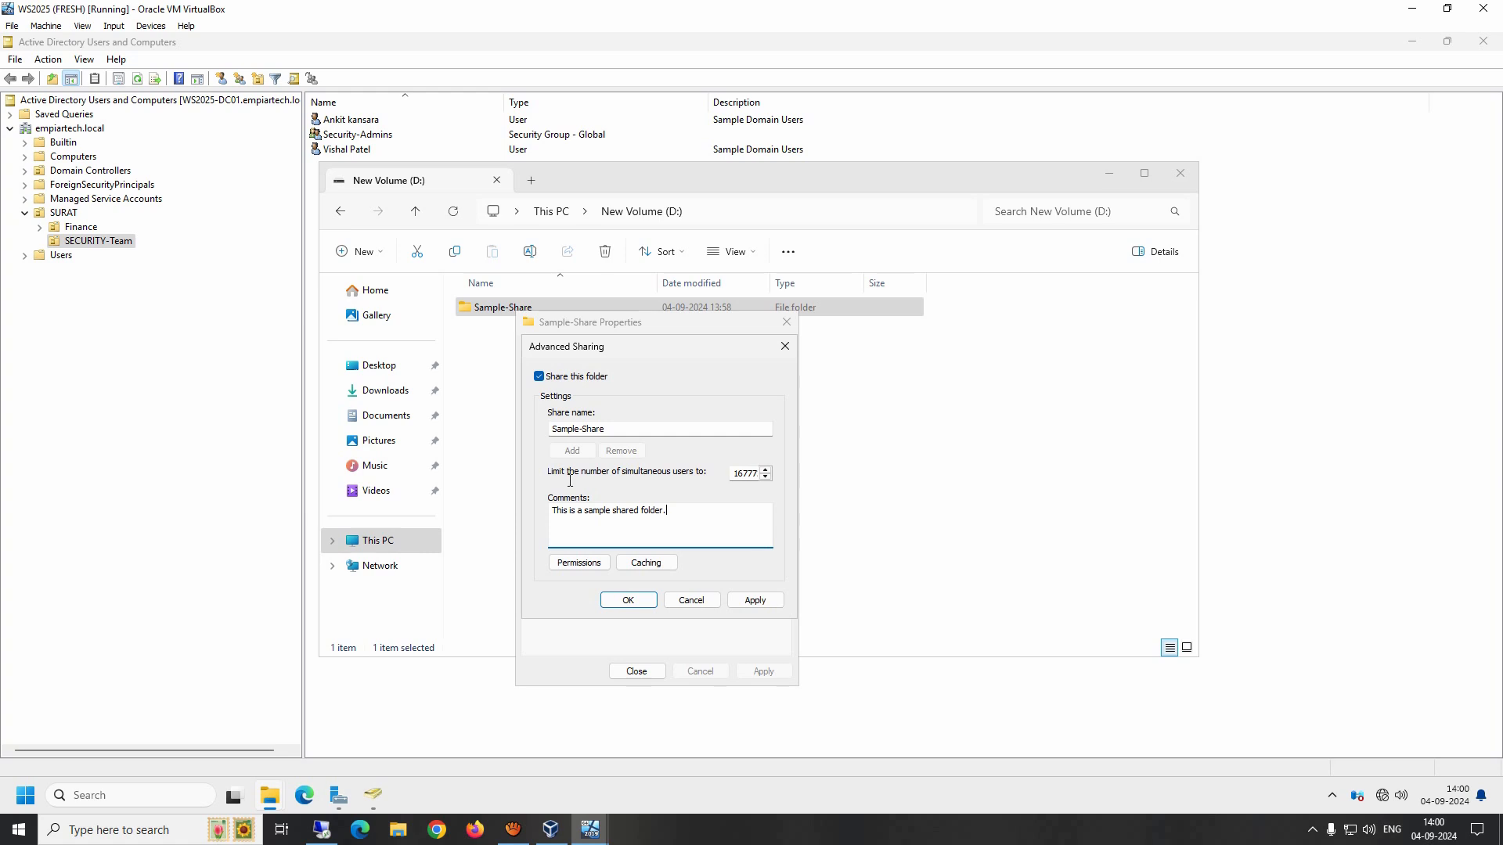
# Step: Set offline caching so no files or programs from the shared folder are available offline
pyautogui.click(643, 566)
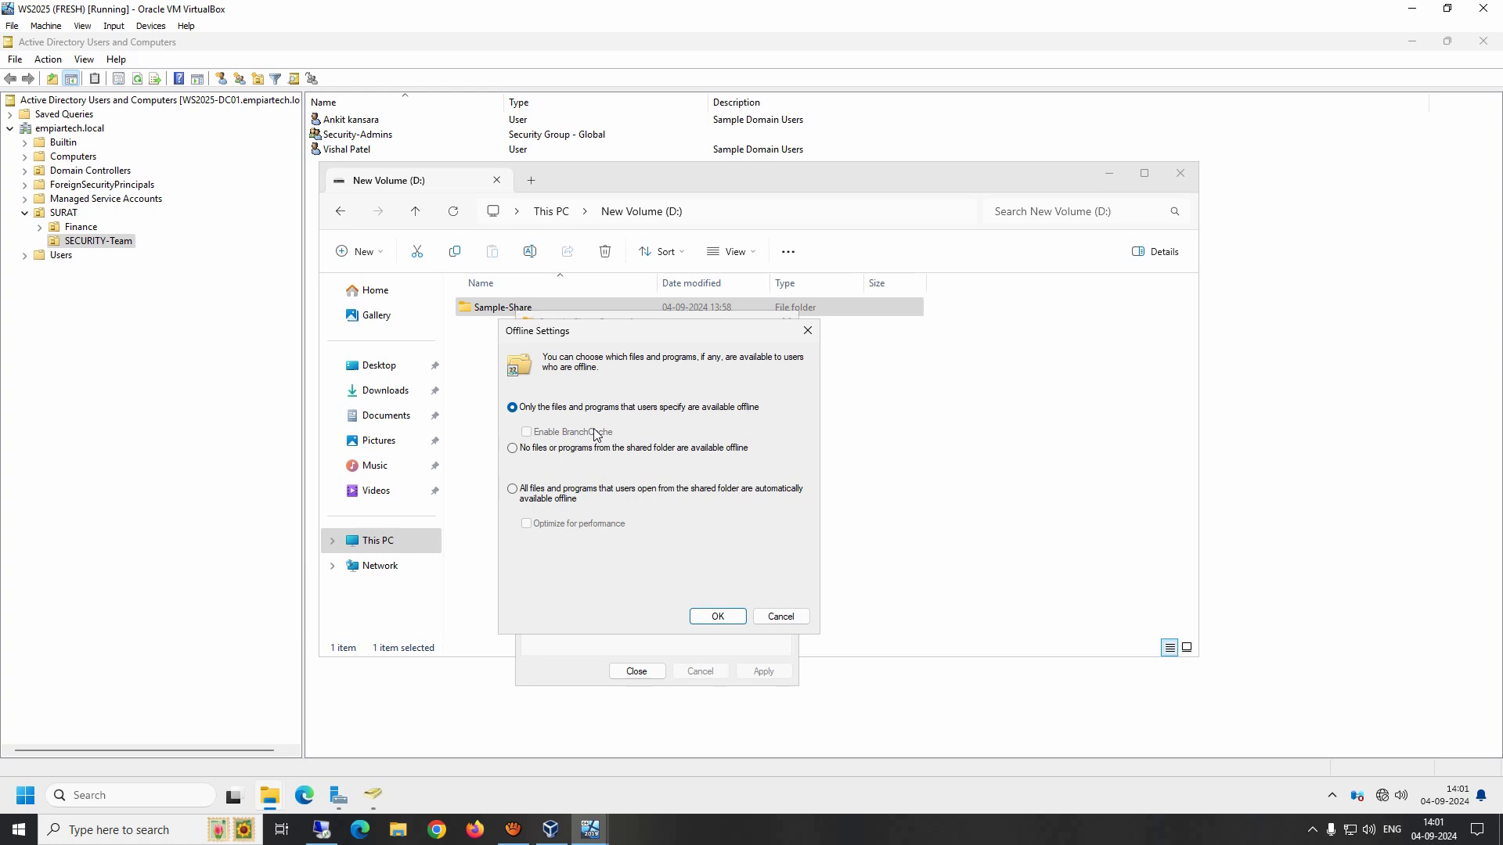
pyautogui.click(572, 450)
pyautogui.click(717, 618)
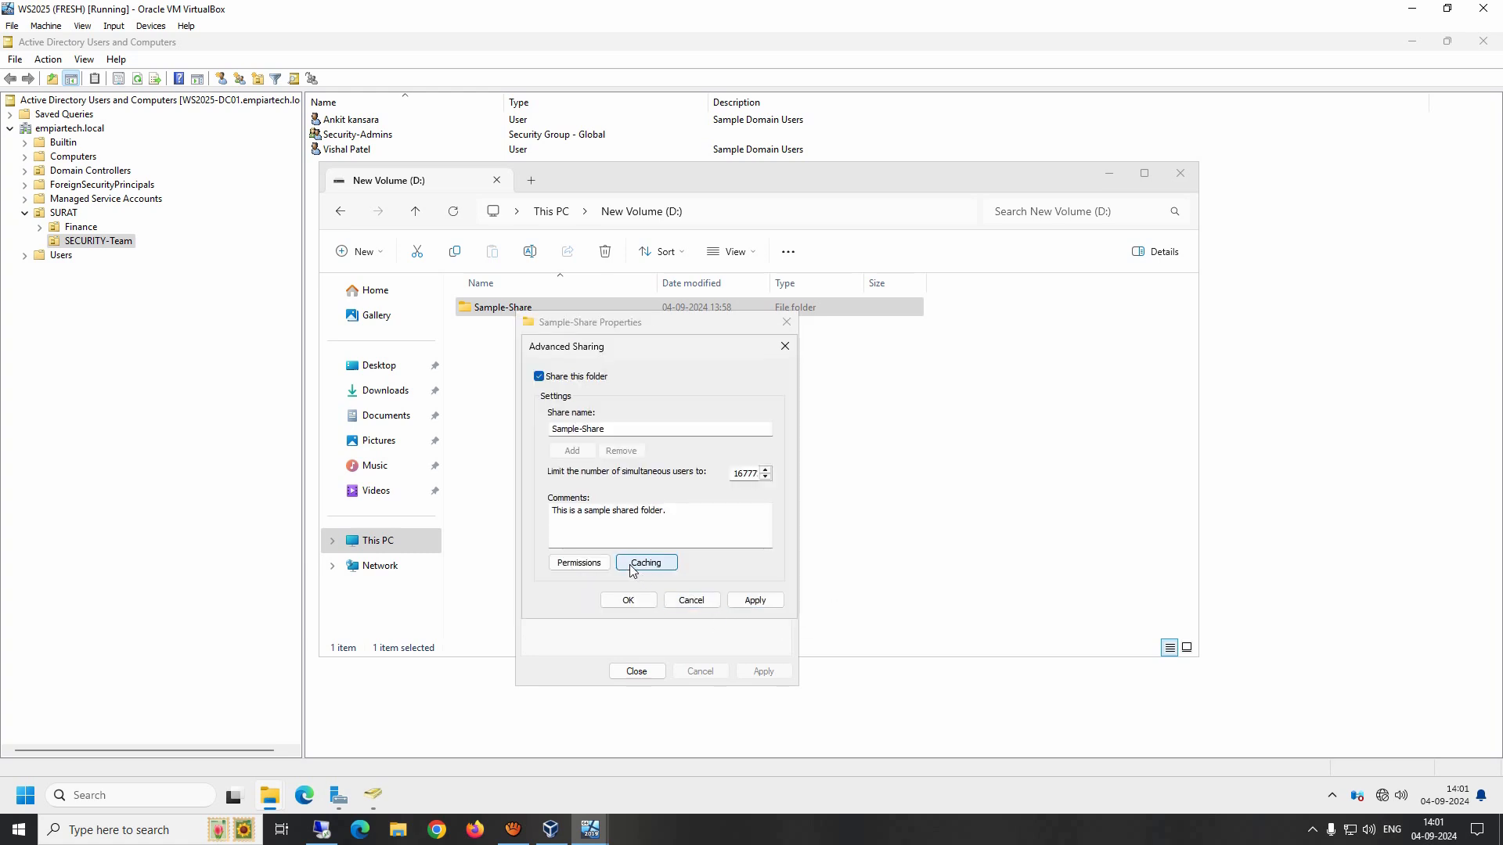
# Step: Replace Everyone with Domain Users in the share permissions and apply the advanced sharing settings
pyautogui.click(569, 564)
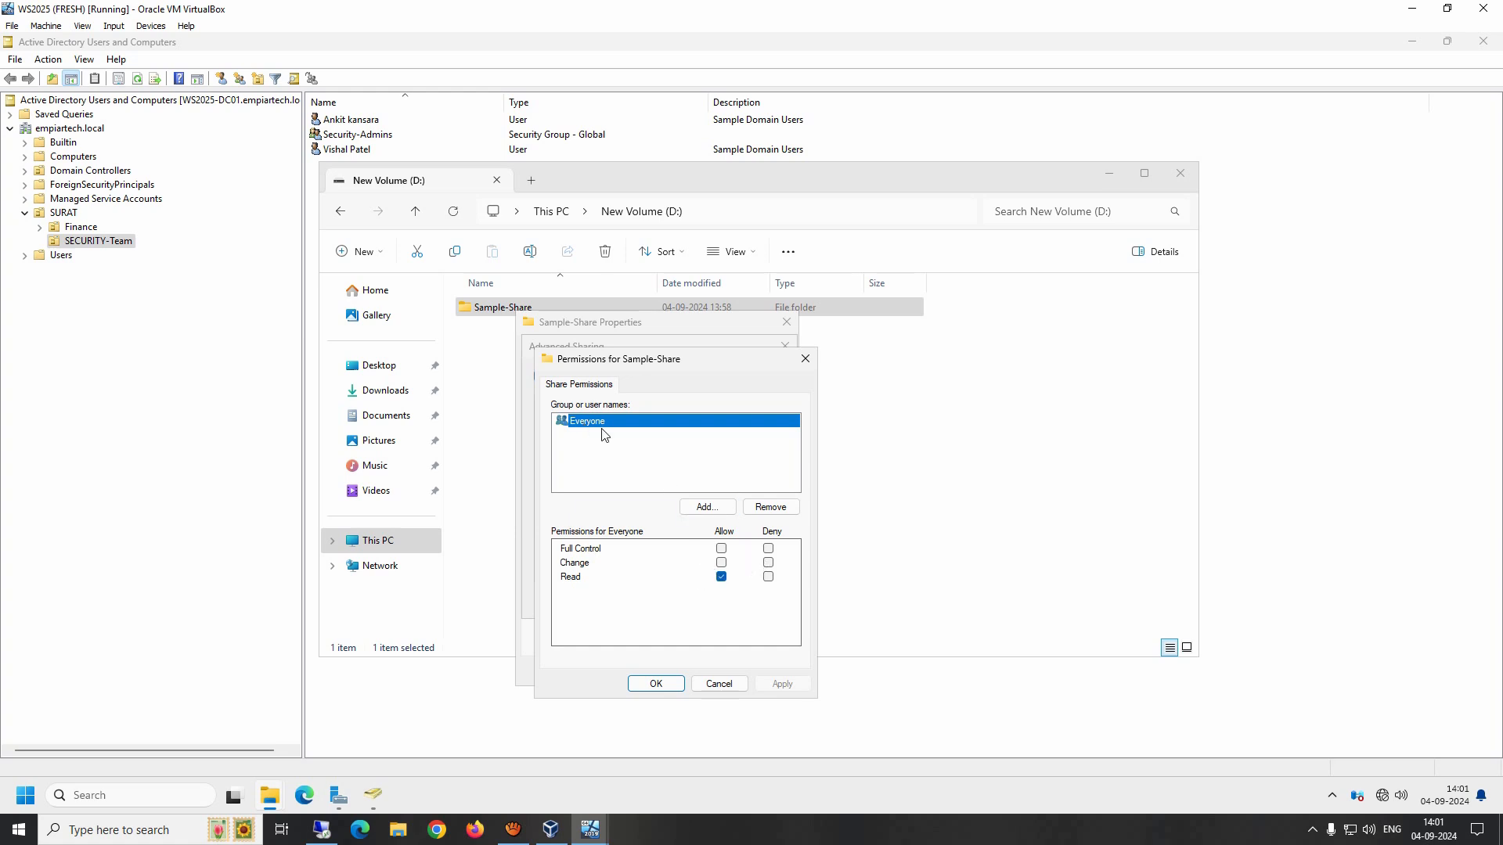
pyautogui.click(780, 513)
pyautogui.click(707, 508)
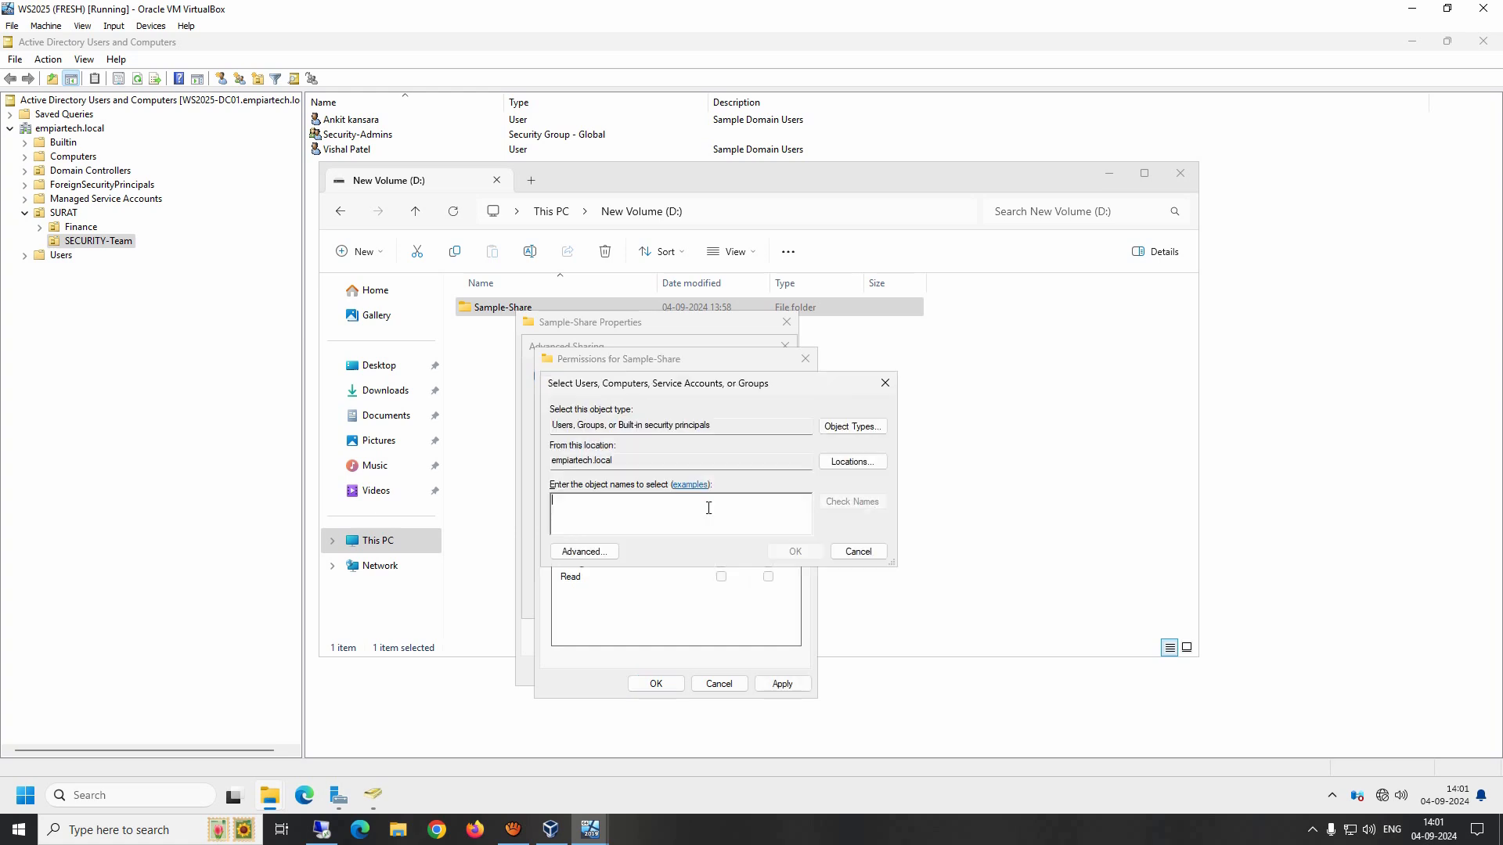
pyautogui.write('domain')
pyautogui.click(852, 502)
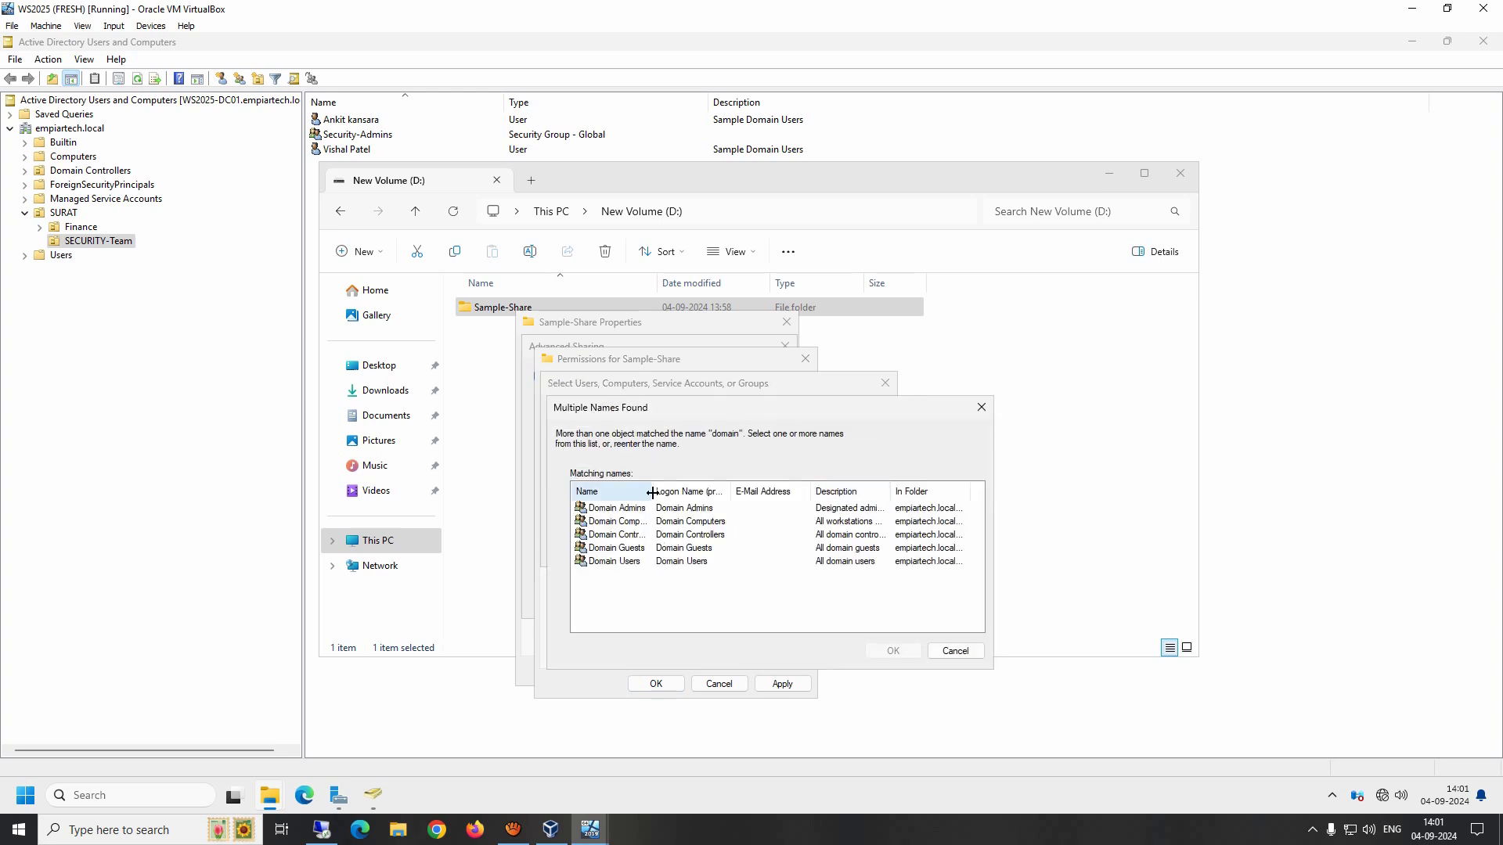
pyautogui.doubleClick(655, 561)
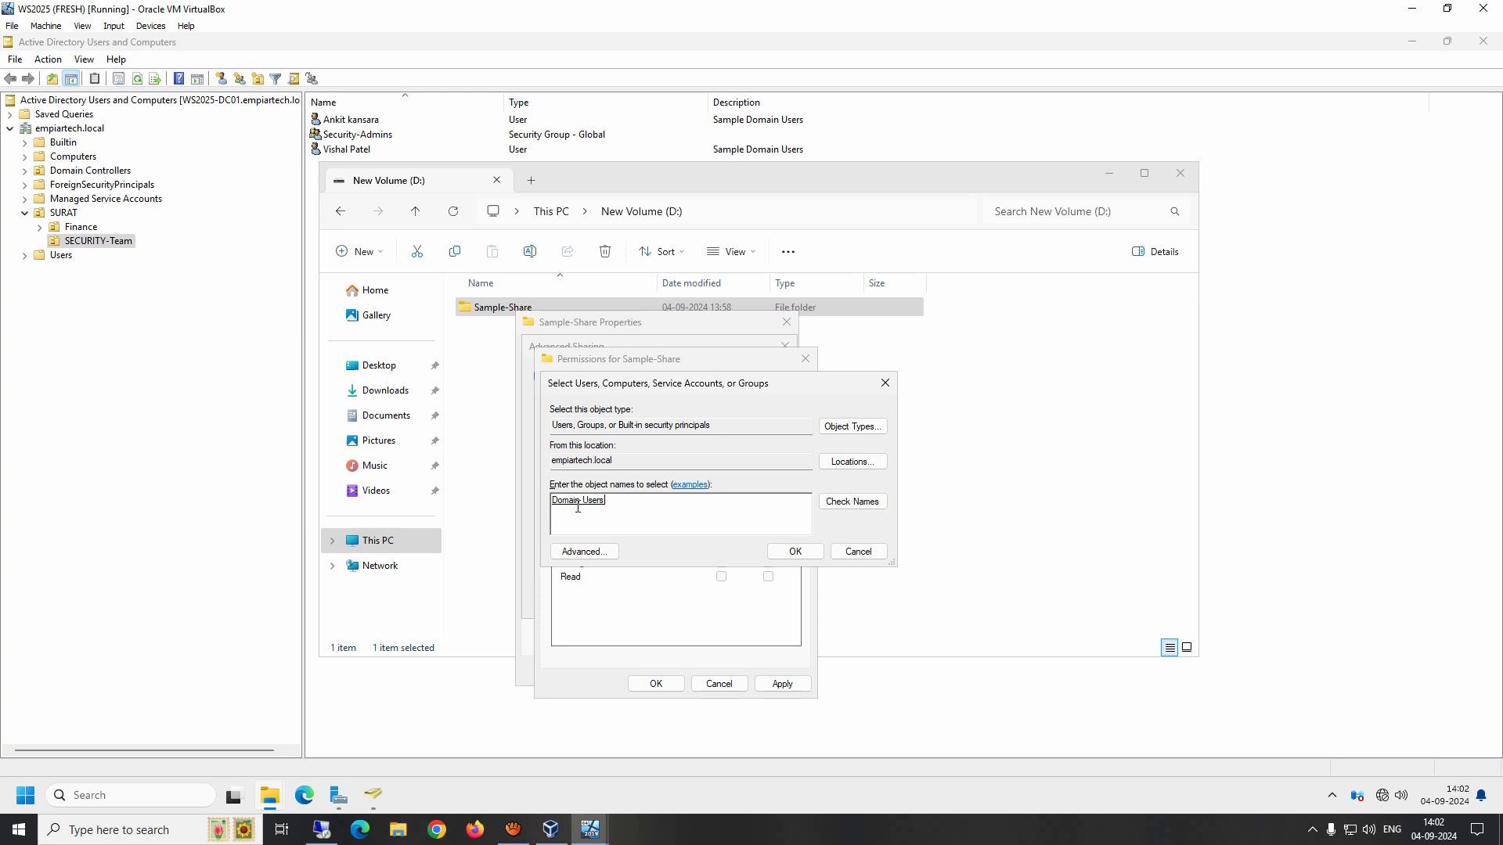
pyautogui.click(797, 552)
pyautogui.click(599, 429)
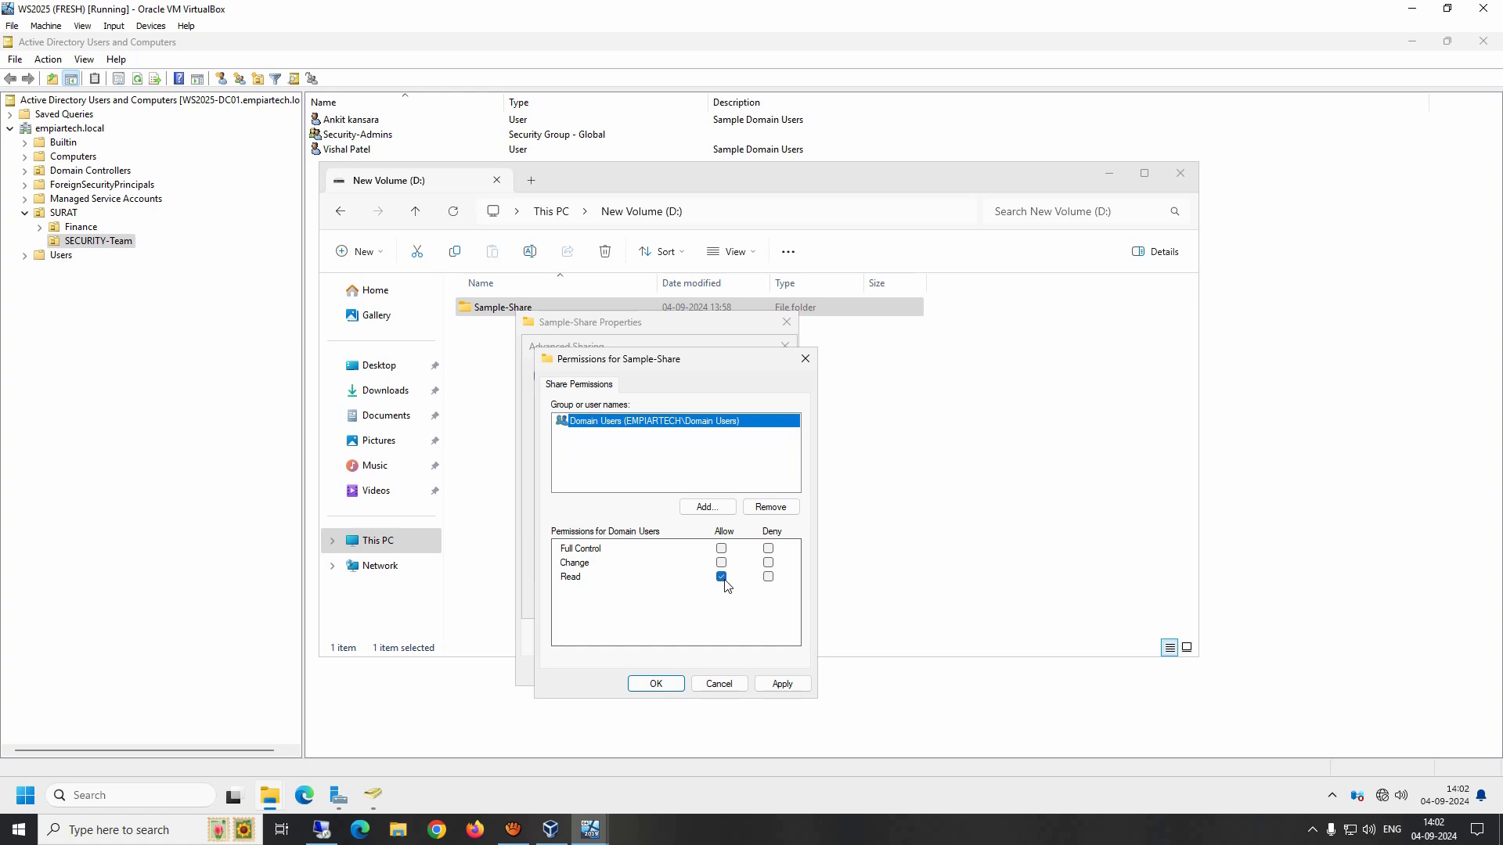
pyautogui.click(782, 685)
pyautogui.click(656, 684)
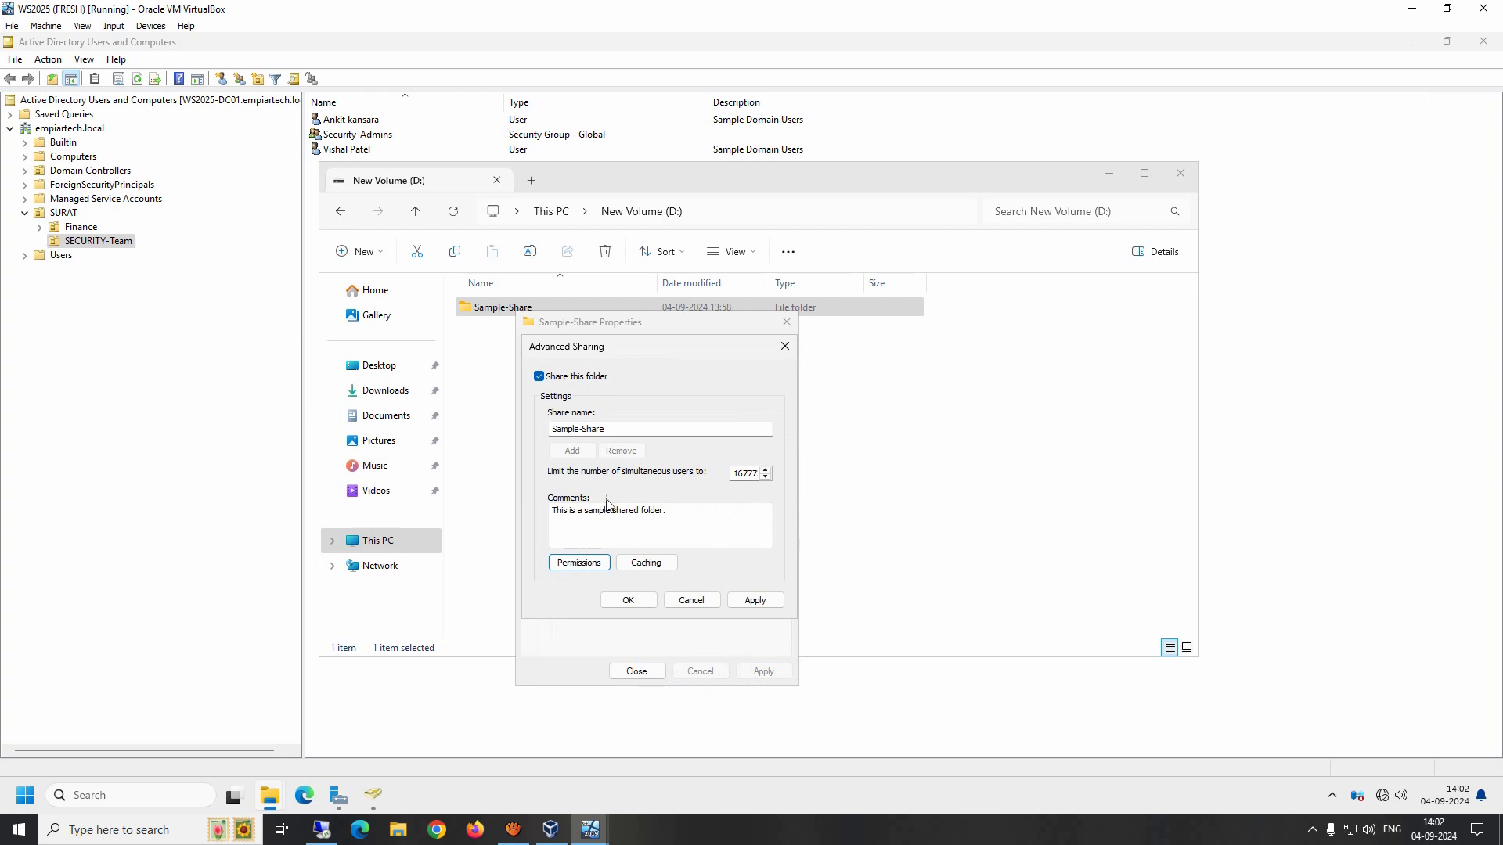
pyautogui.click(755, 602)
pyautogui.click(635, 602)
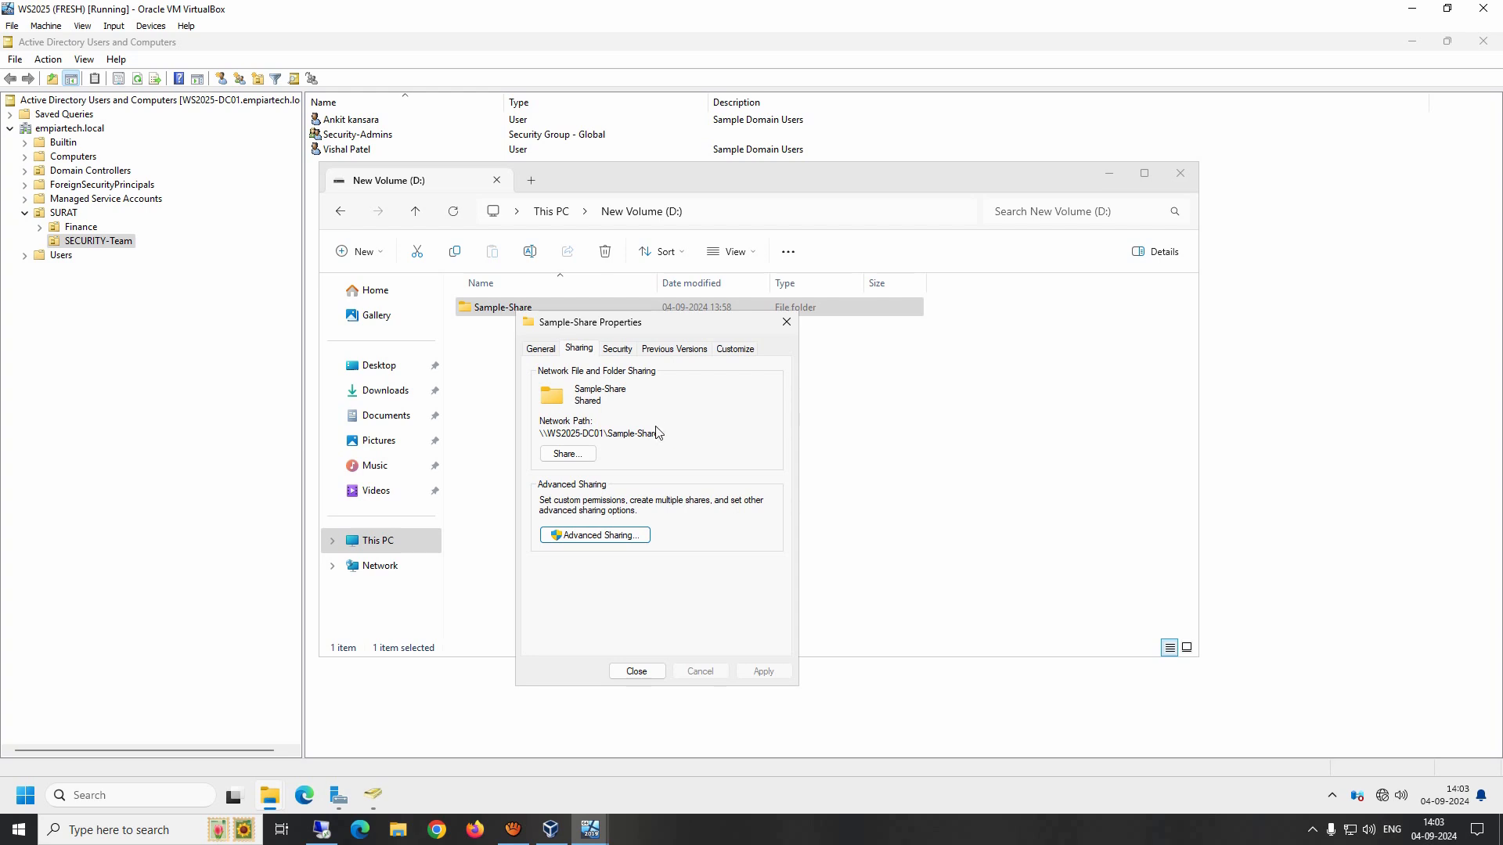
# Step: Review the folder's Security permissions for the Users group, then close the properties and the notification
pyautogui.click(622, 349)
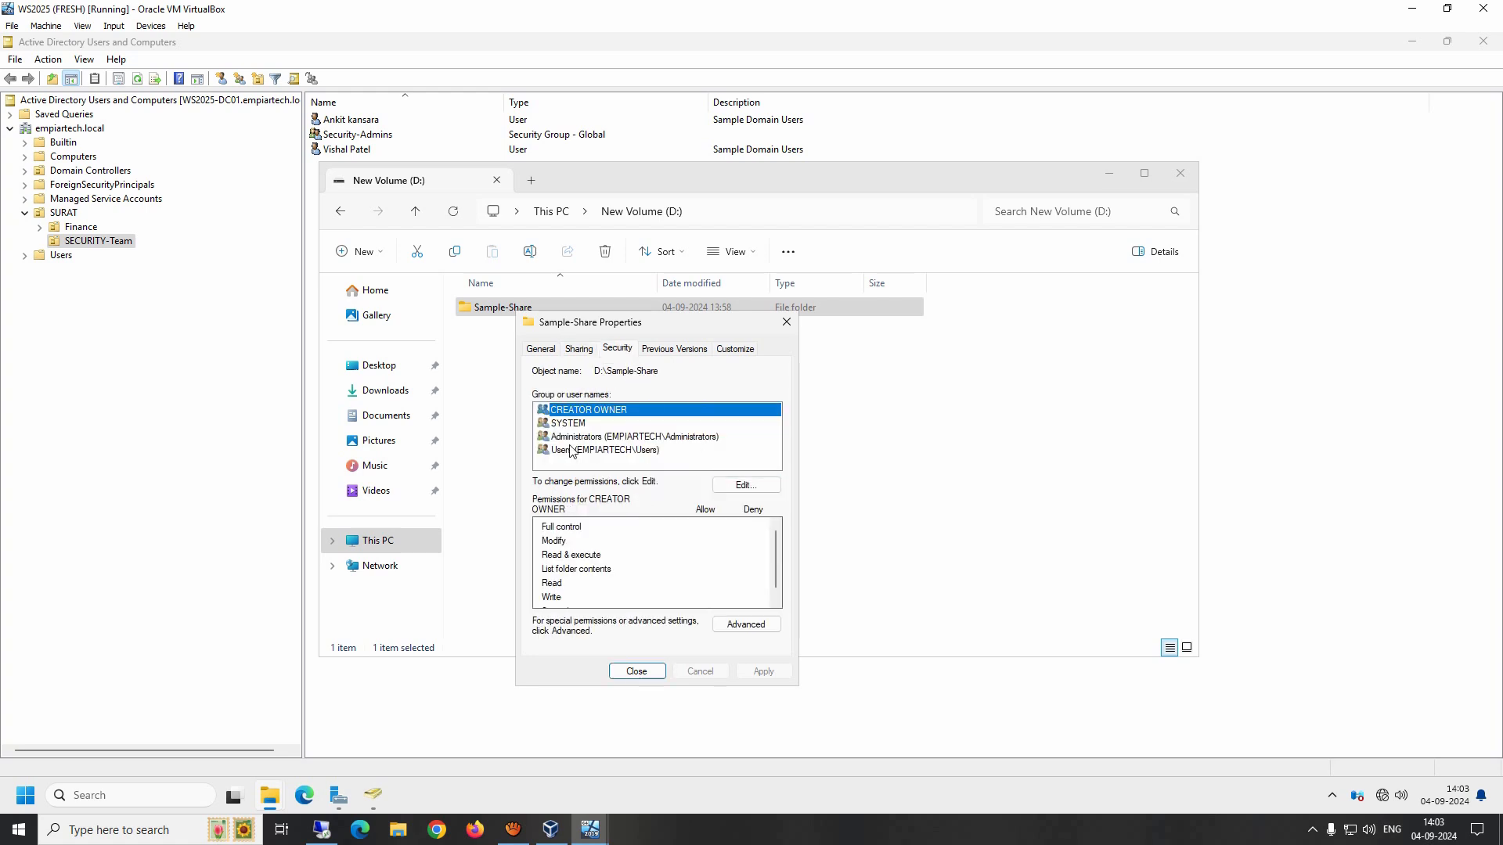
pyautogui.click(746, 485)
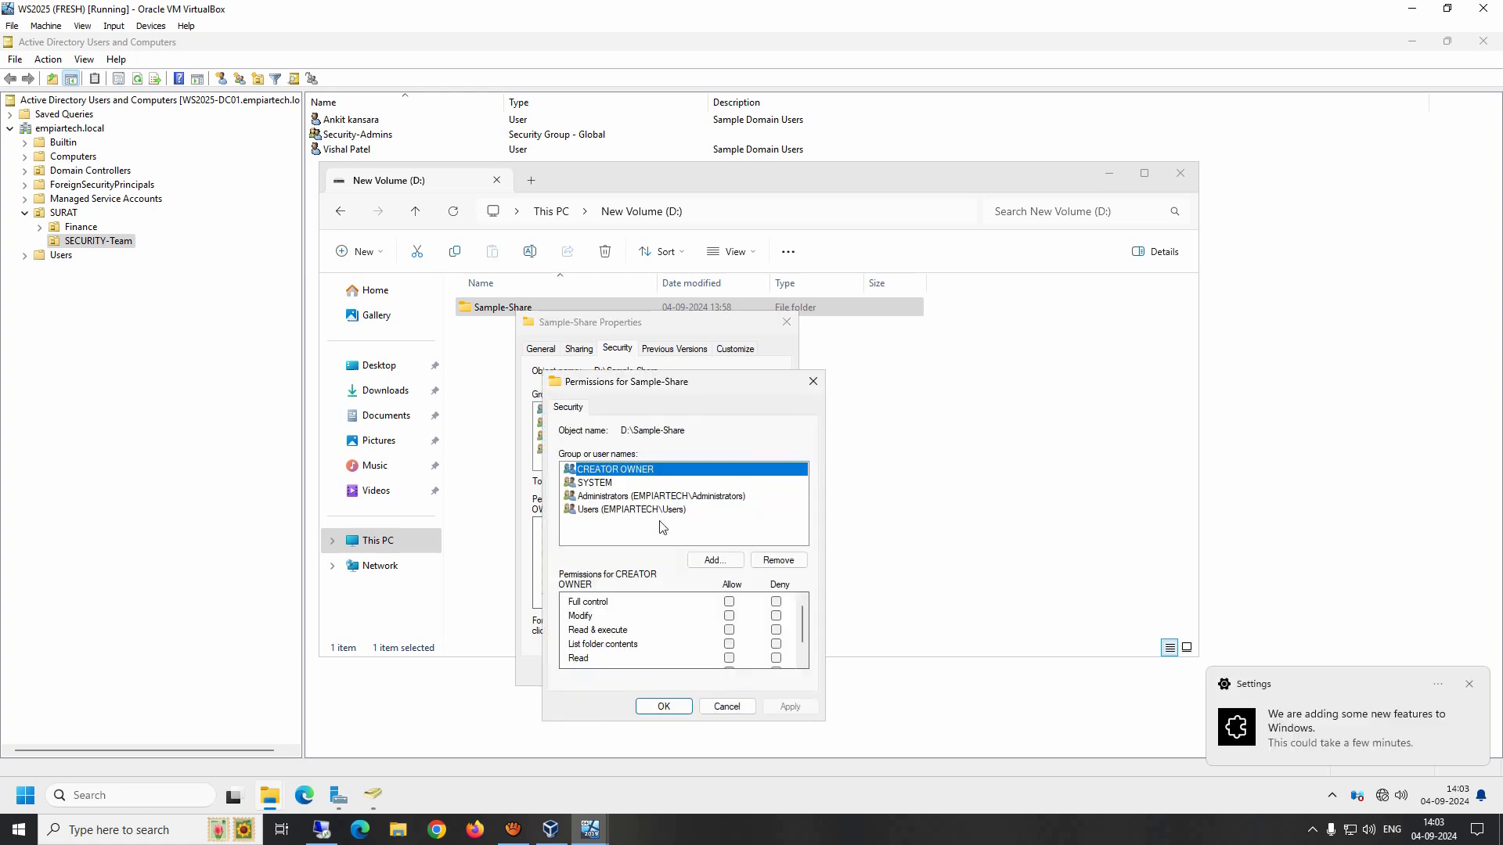
pyautogui.click(646, 510)
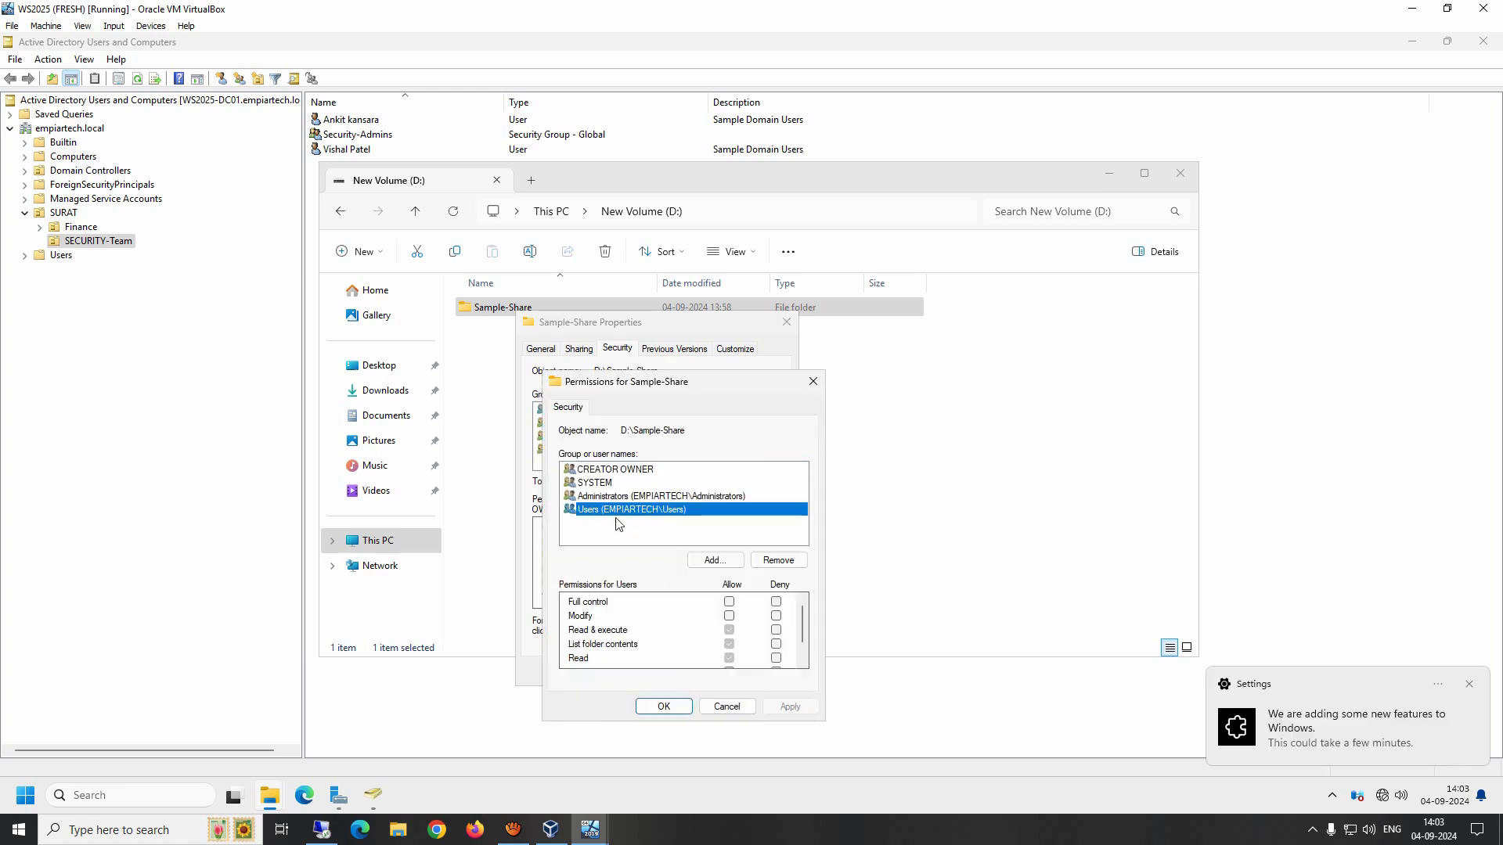
pyautogui.moveTo(805, 617); pyautogui.dragTo(805, 632)
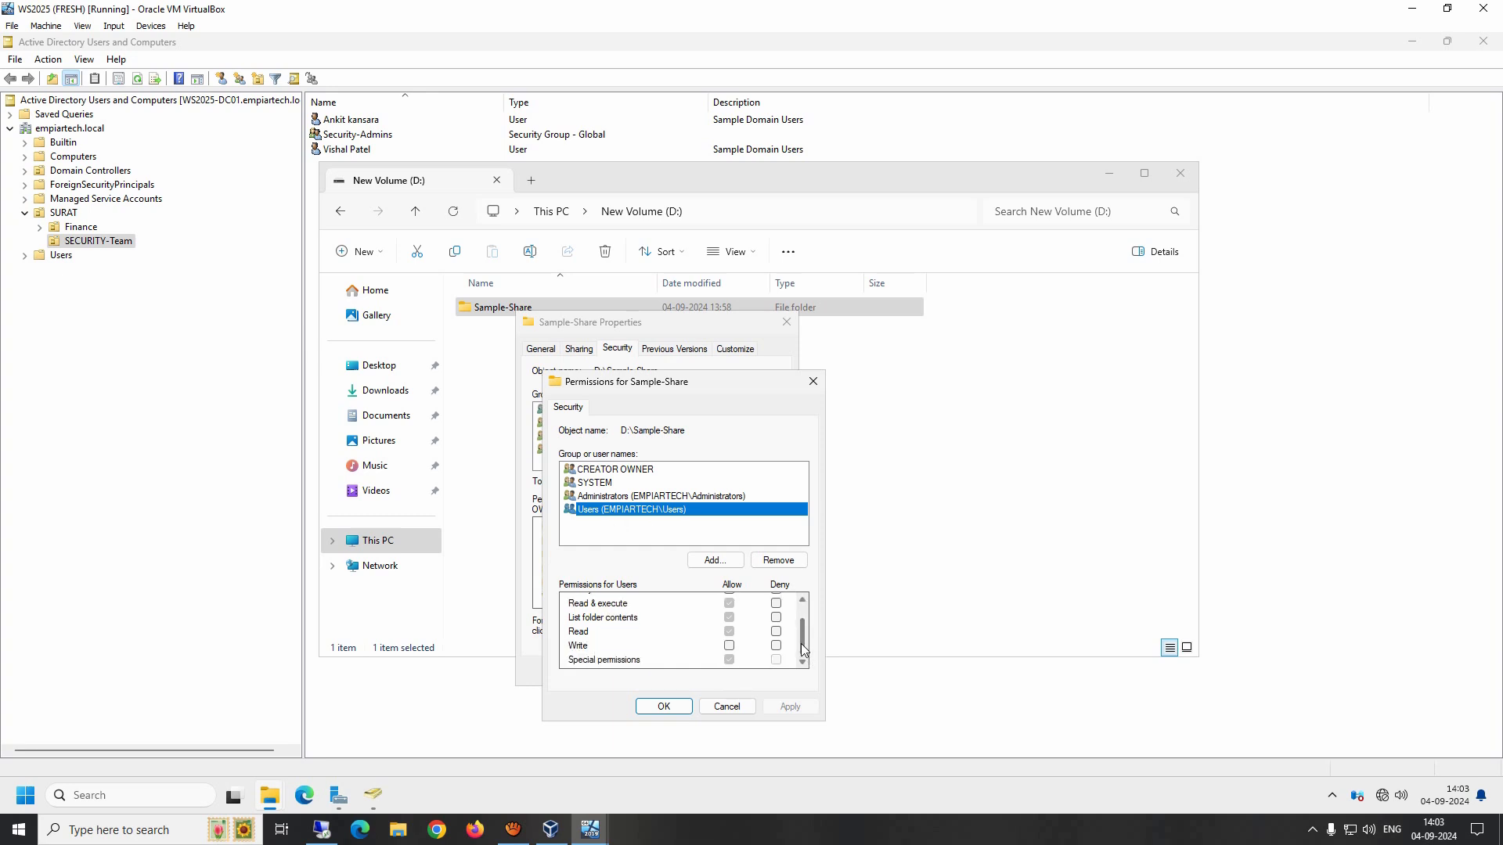
pyautogui.scroll(1, 800, 643)
pyautogui.scroll(-1, 806, 653)
pyautogui.click(677, 705)
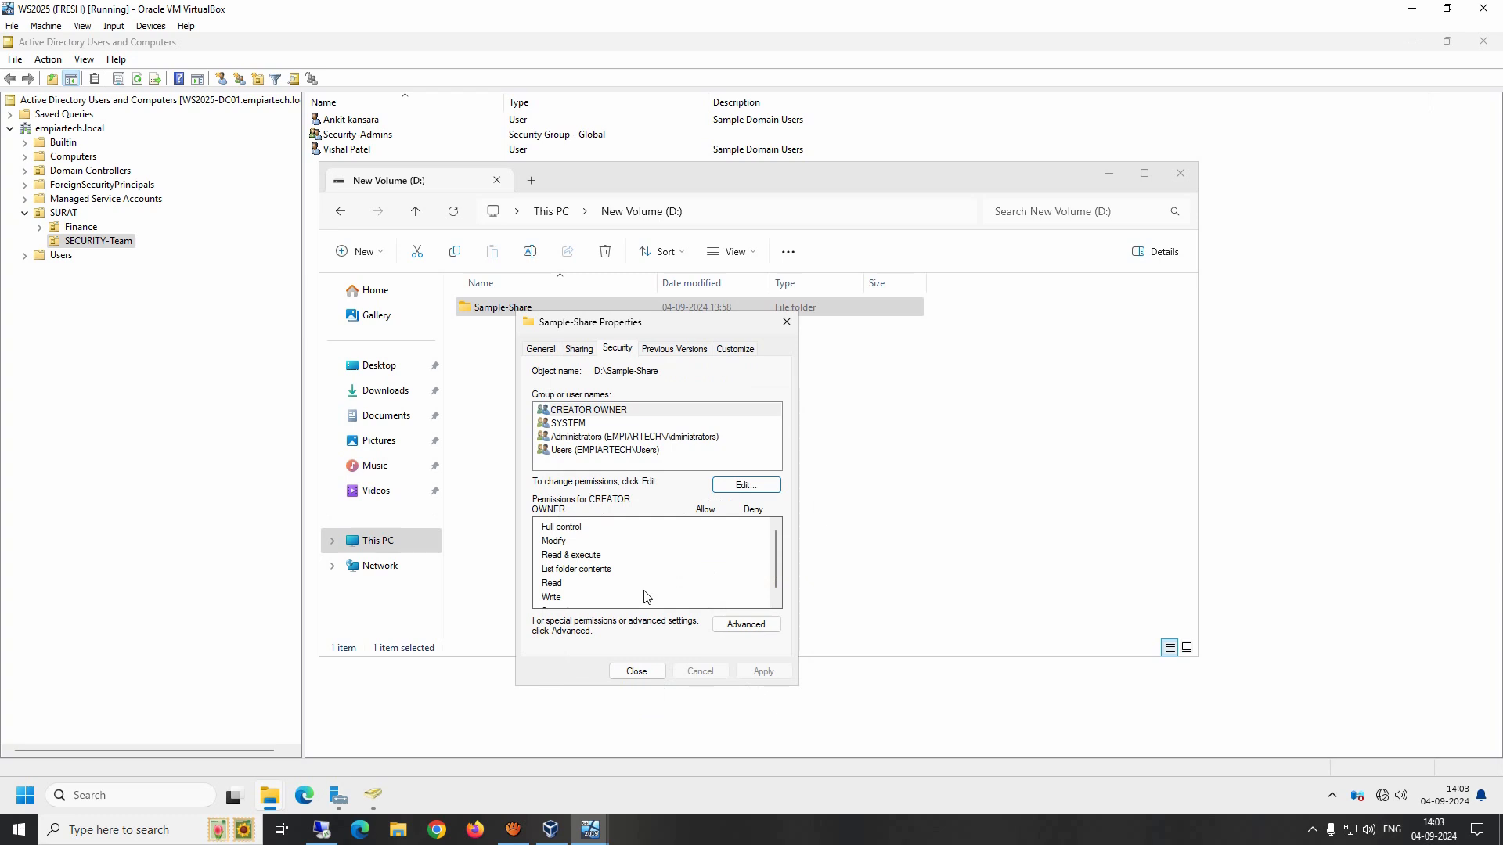
pyautogui.click(642, 673)
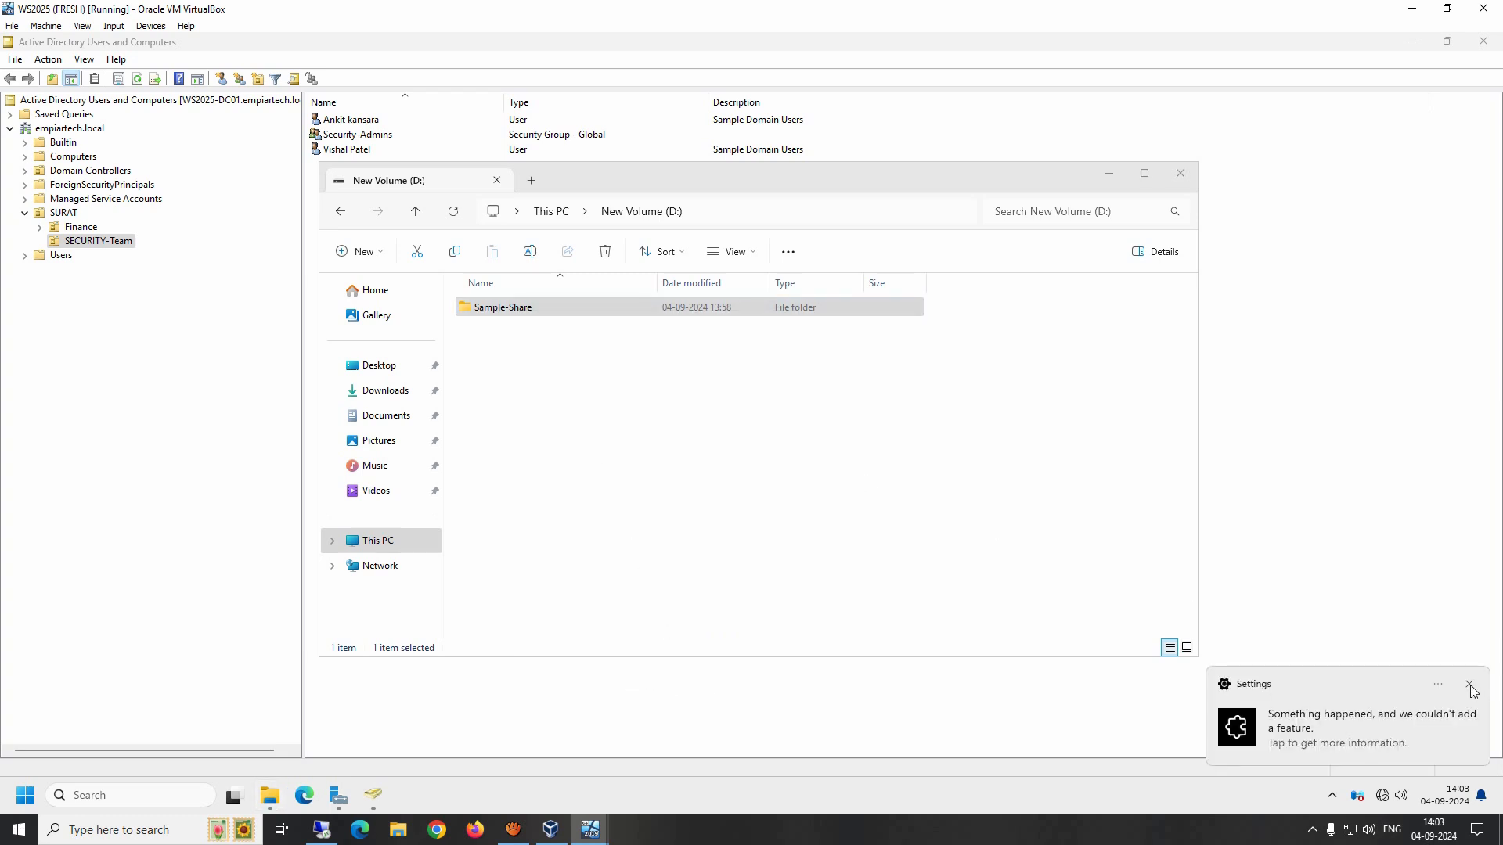
pyautogui.click(1471, 687)
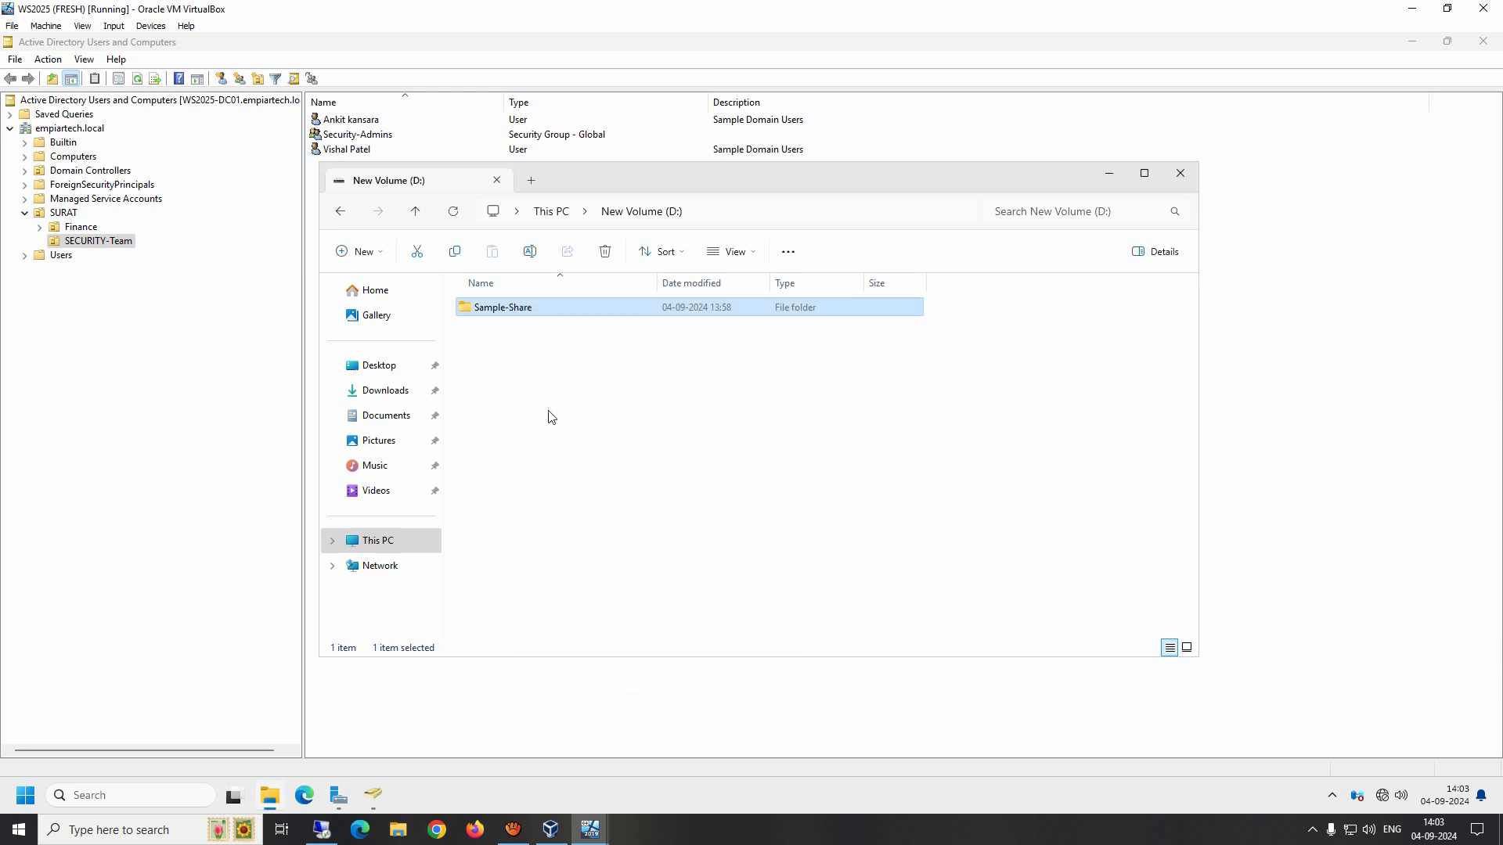
# Step: Inside the Sample-Share folder, create a new text document named 'Sample Text File' and open it
pyautogui.doubleClick(491, 309)
pyautogui.rightClick(537, 359)
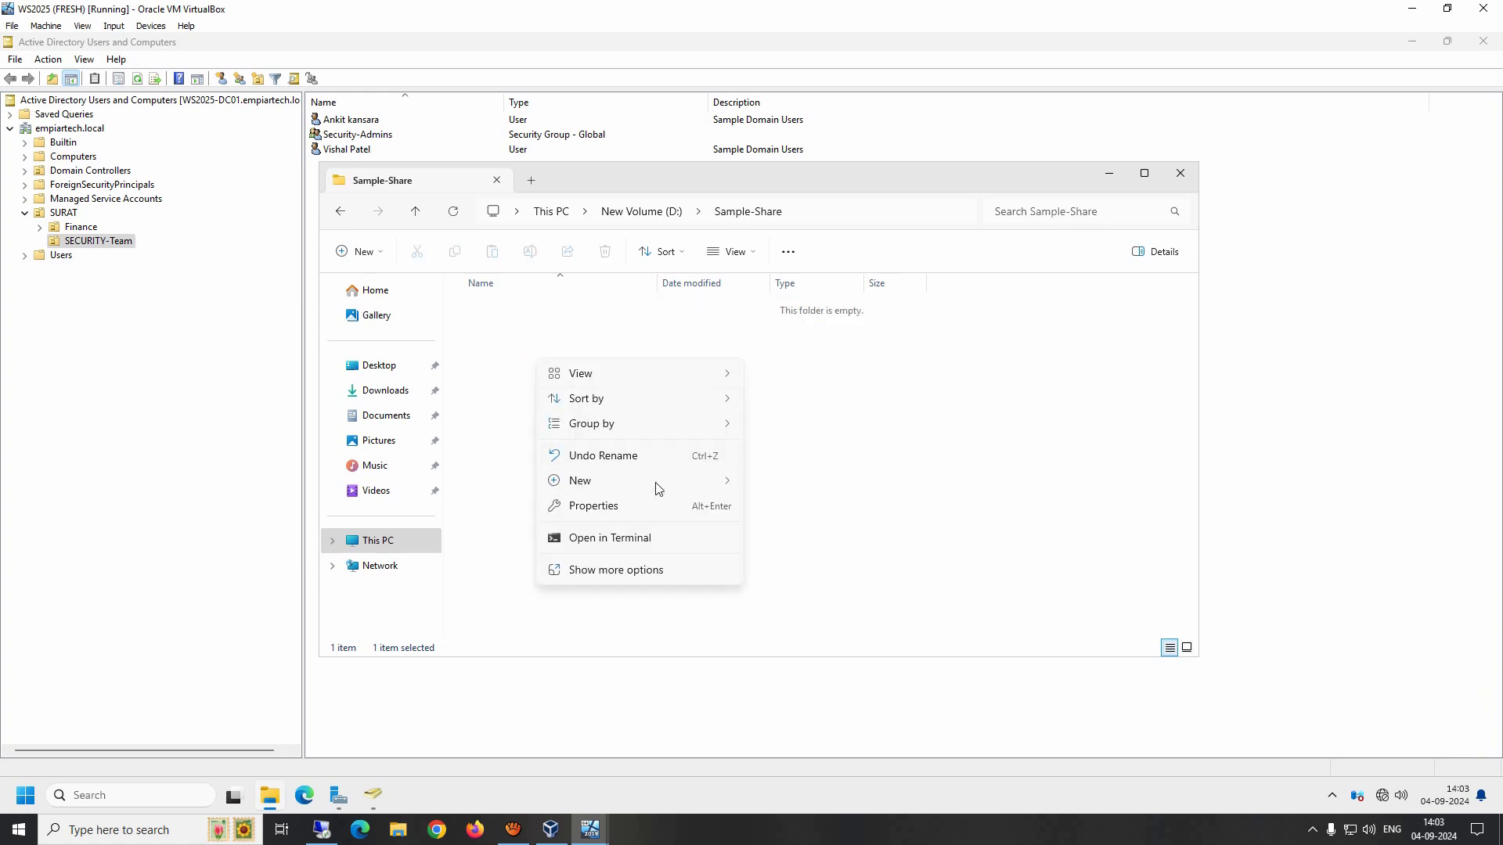
pyautogui.moveTo(656, 485)
pyautogui.click(789, 559)
pyautogui.write('Sam')
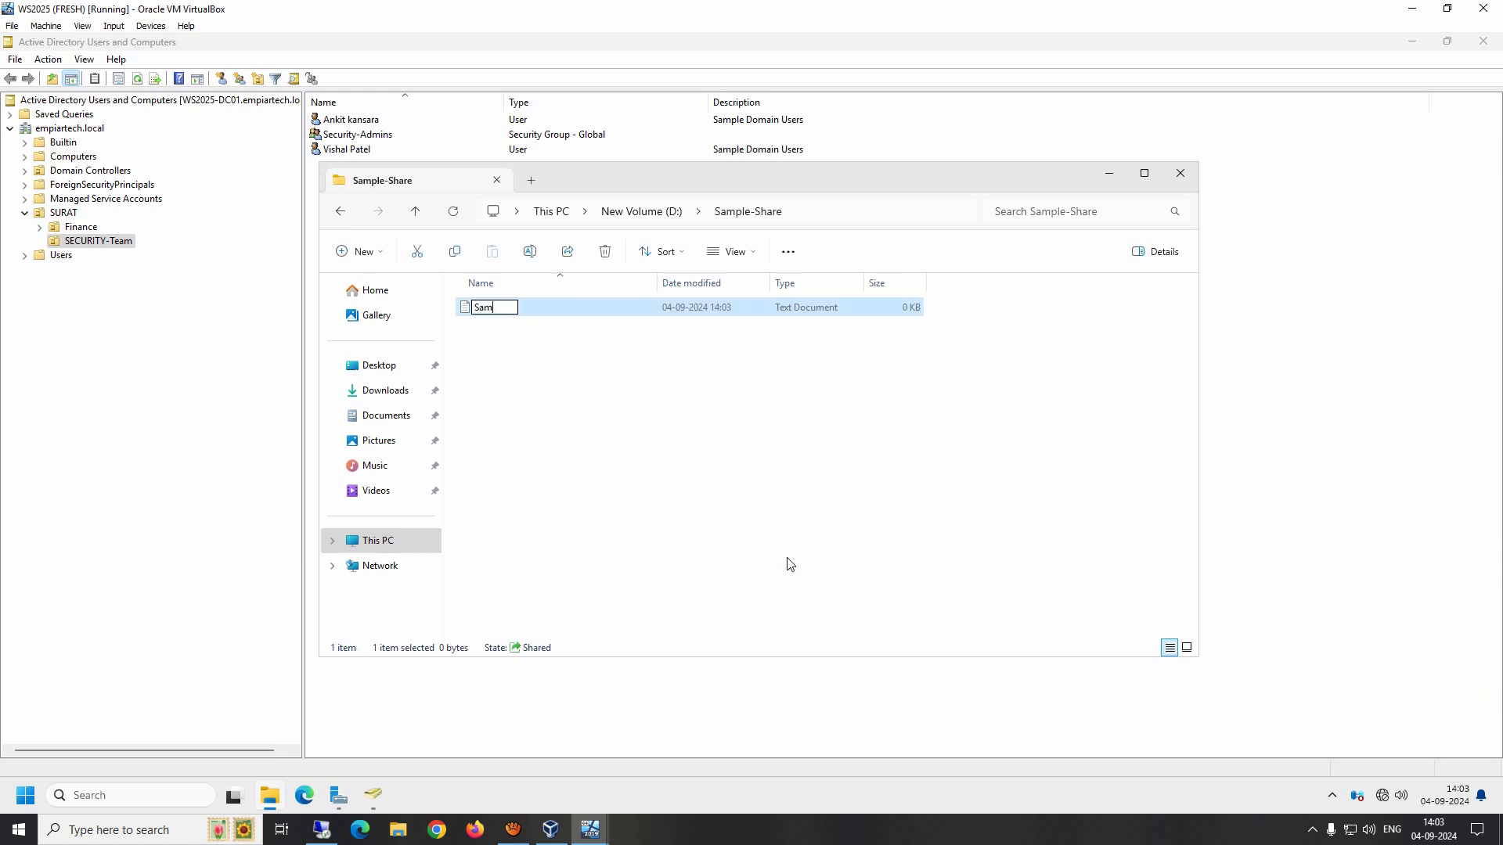
pyautogui.write('ple Text File')
pyautogui.press('Return')
pyautogui.press('Return')
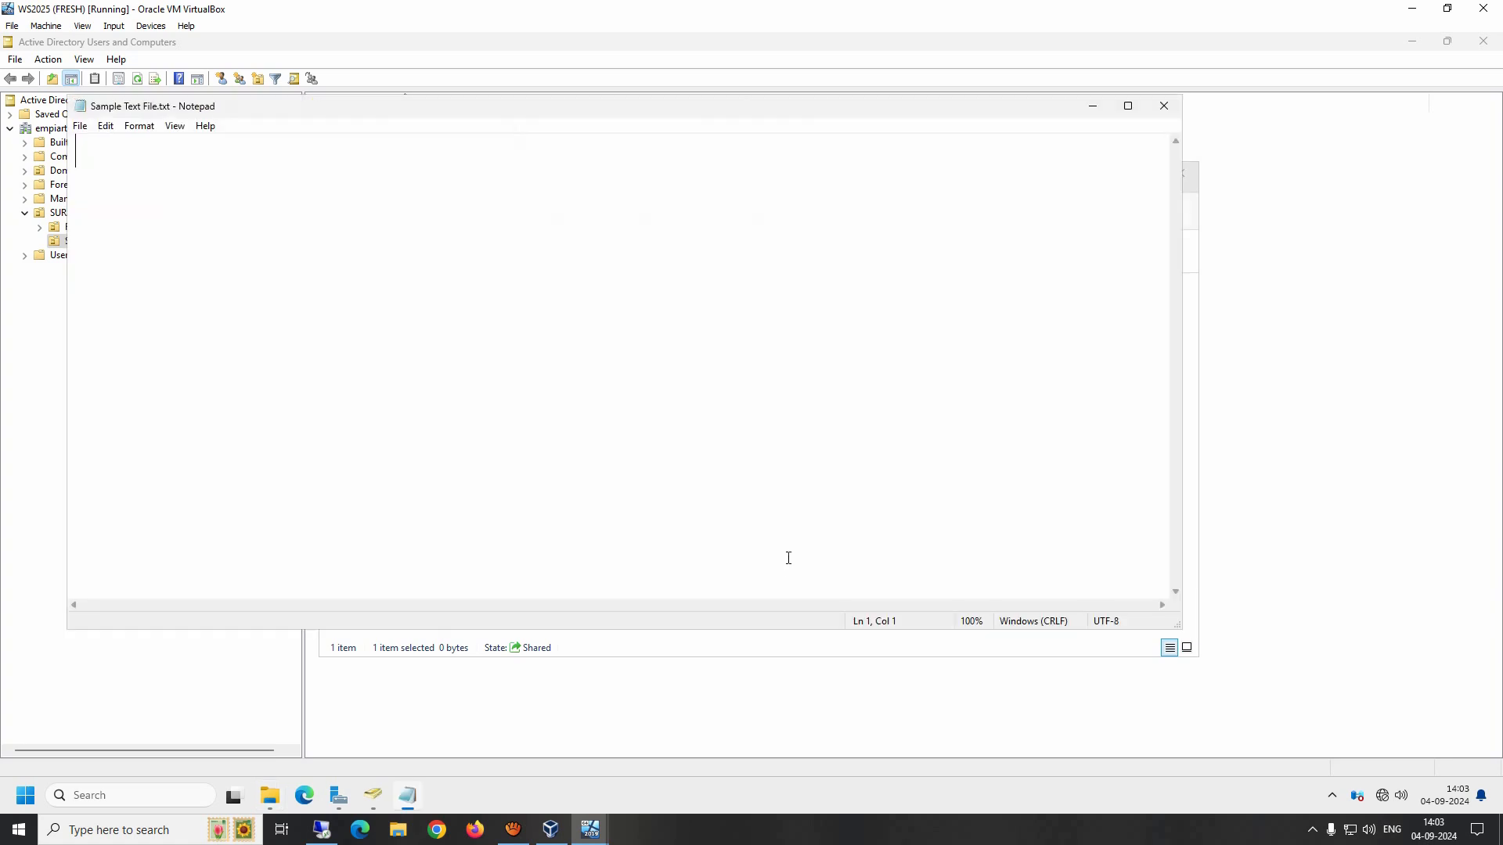
# Step: Write 'Hi....' in the text file, save it while closing Notepad, and close the folder window
pyautogui.write('Hi....')
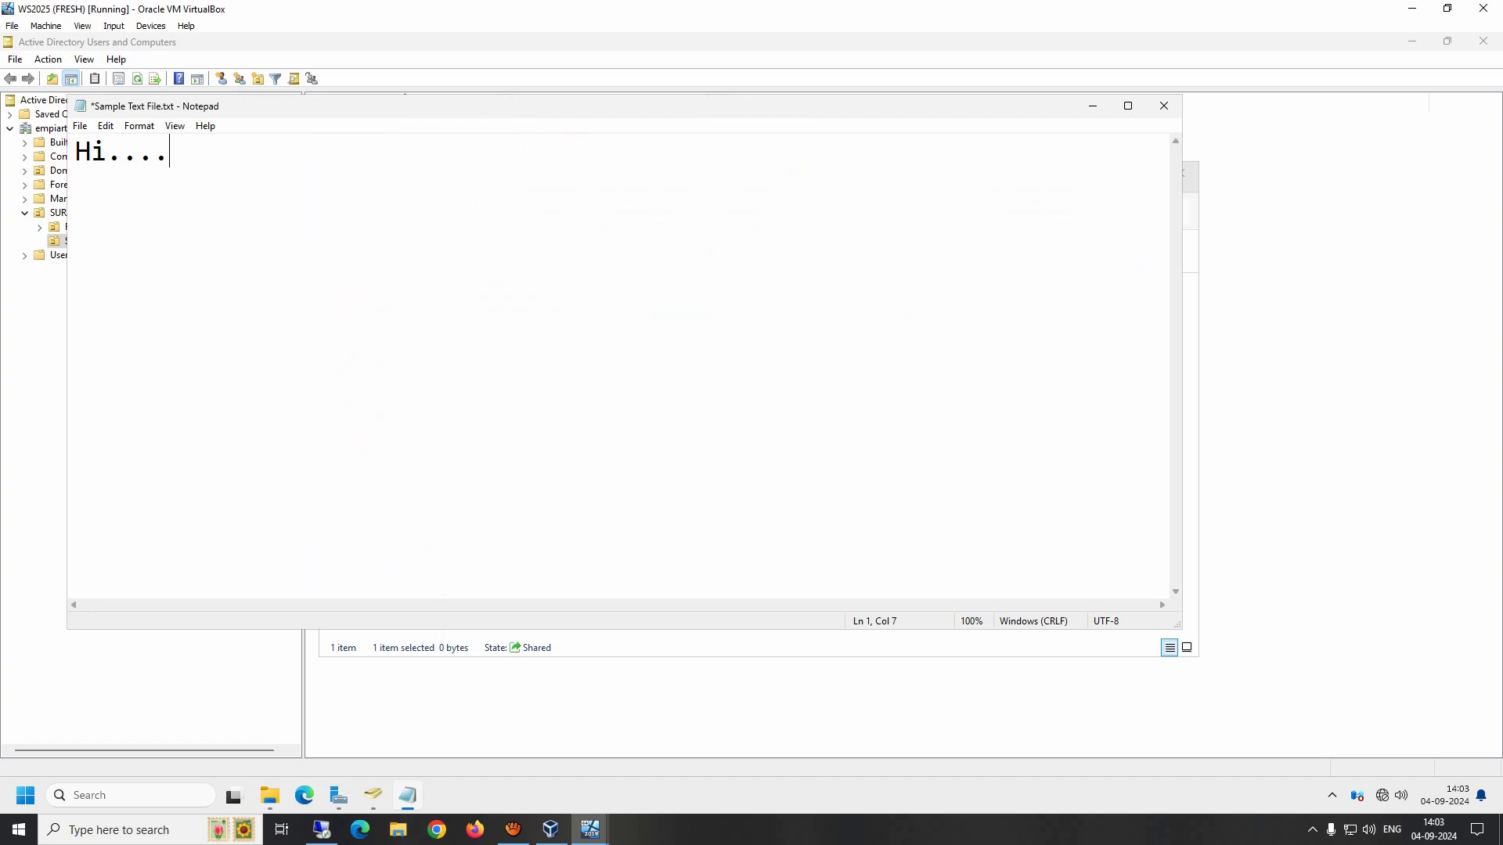
pyautogui.click(1247, 161)
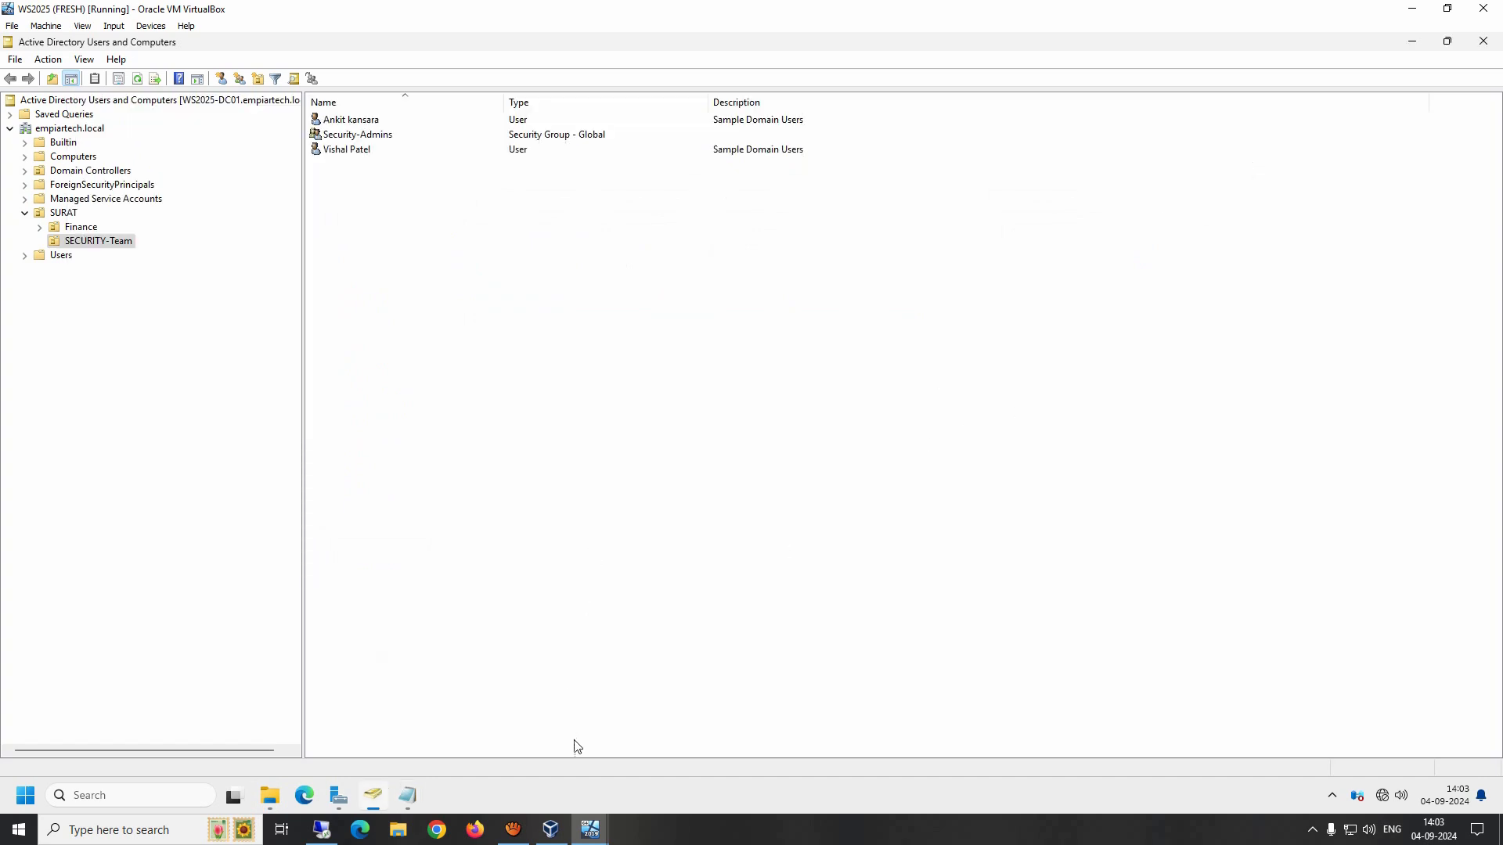
pyautogui.click(408, 796)
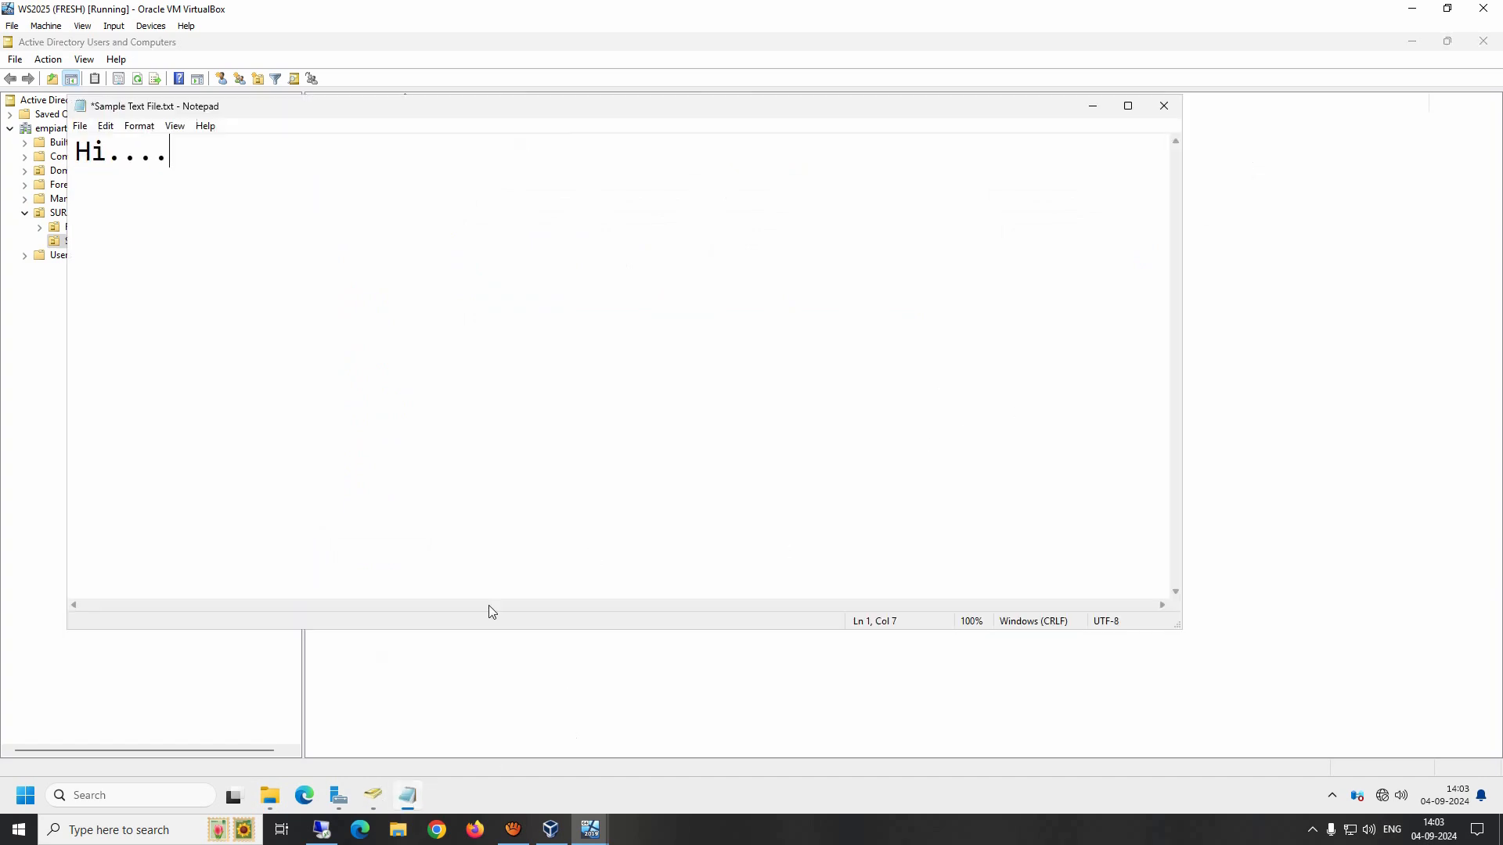
pyautogui.click(1164, 106)
pyautogui.click(707, 423)
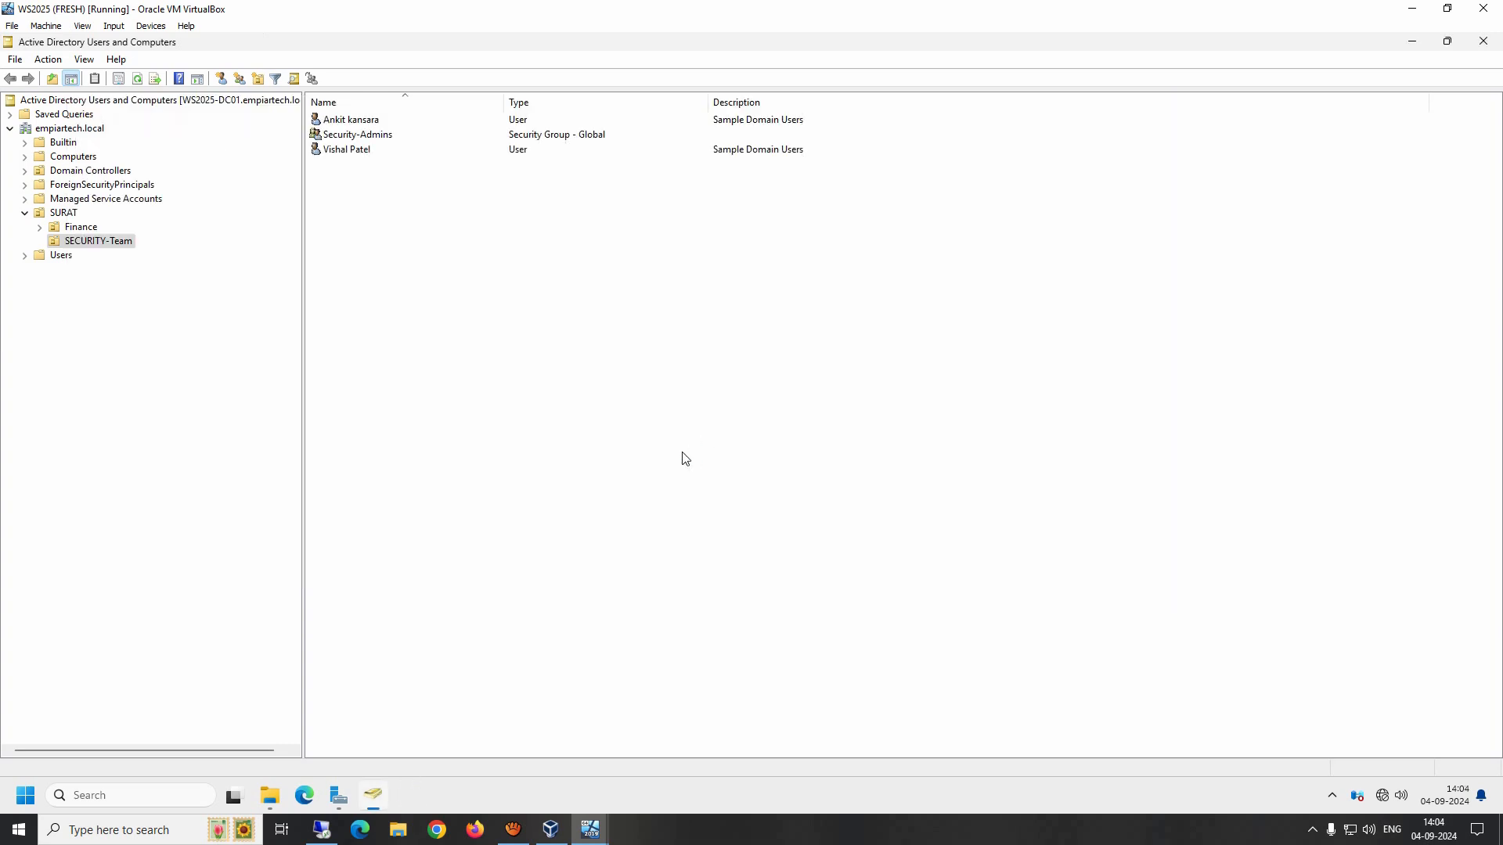
pyautogui.click(270, 795)
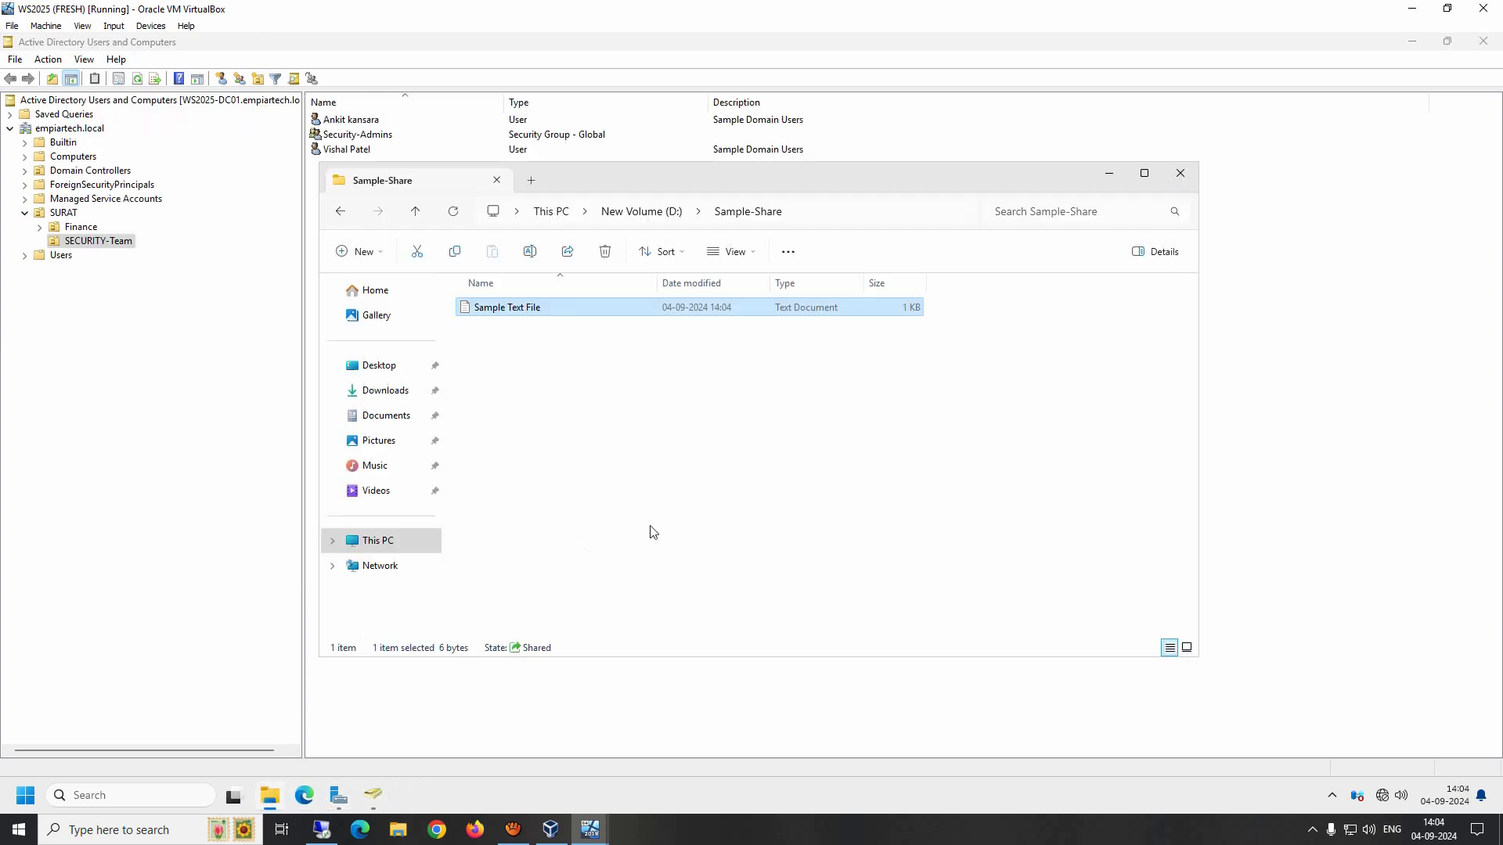
pyautogui.click(716, 498)
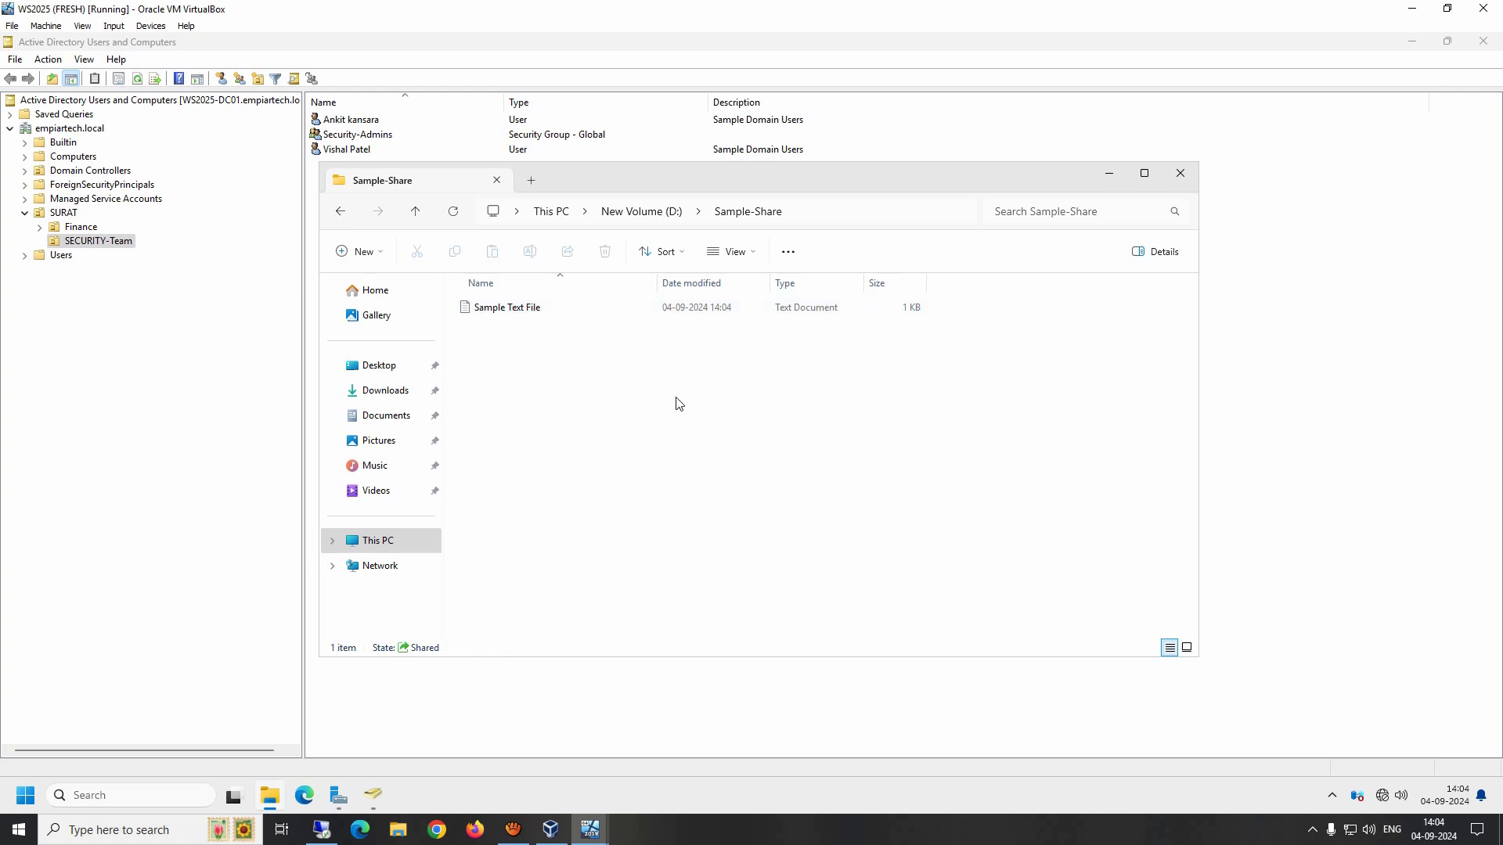
pyautogui.hotkey('alt', 'F4')
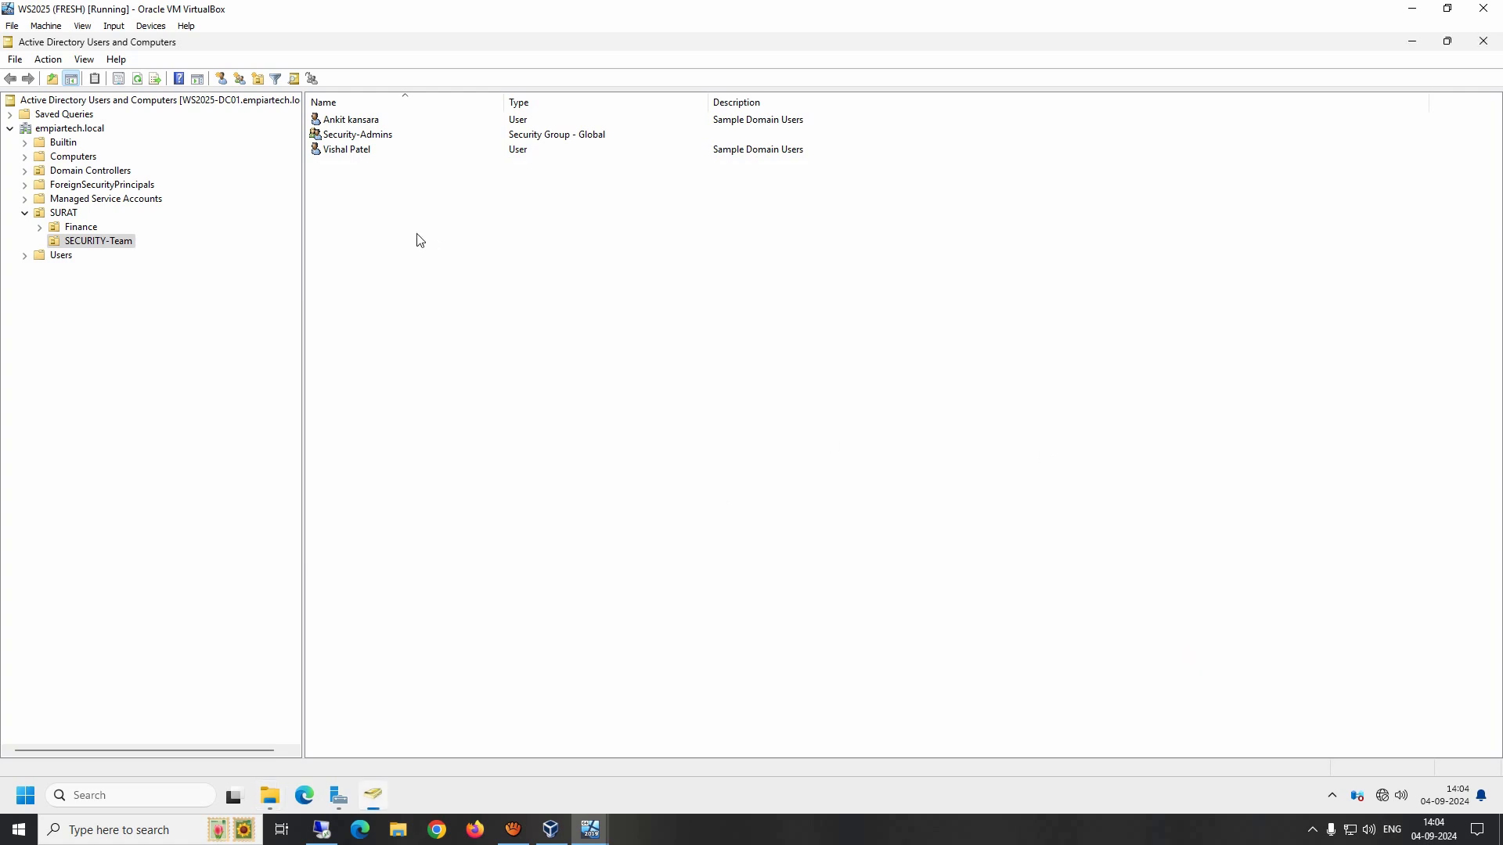
# Step: Open the sample domain user's properties and check the groups listed under Member Of
pyautogui.click(348, 123)
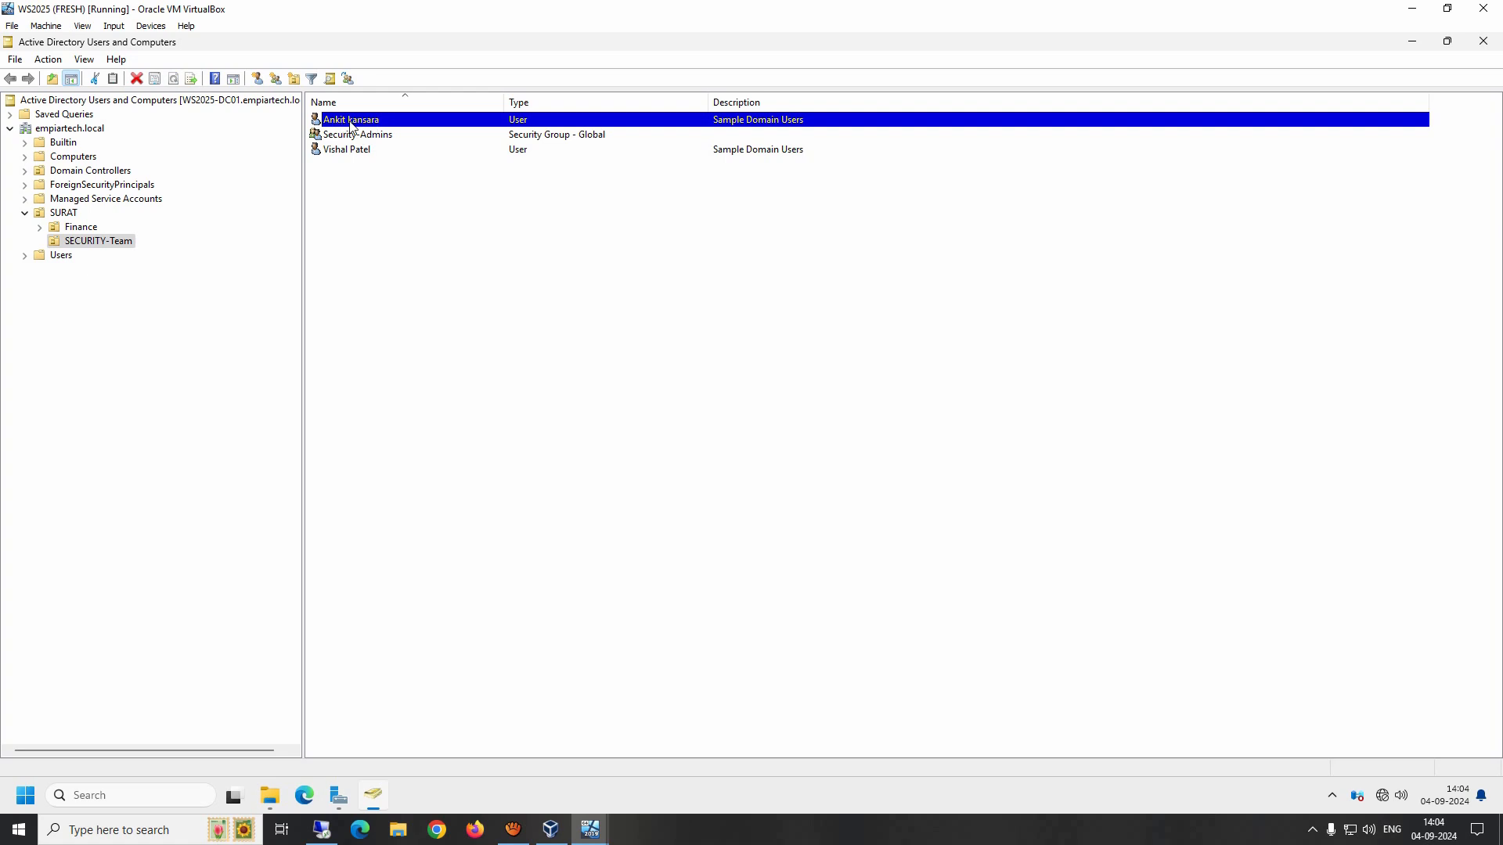
pyautogui.doubleClick(353, 122)
pyautogui.click(636, 232)
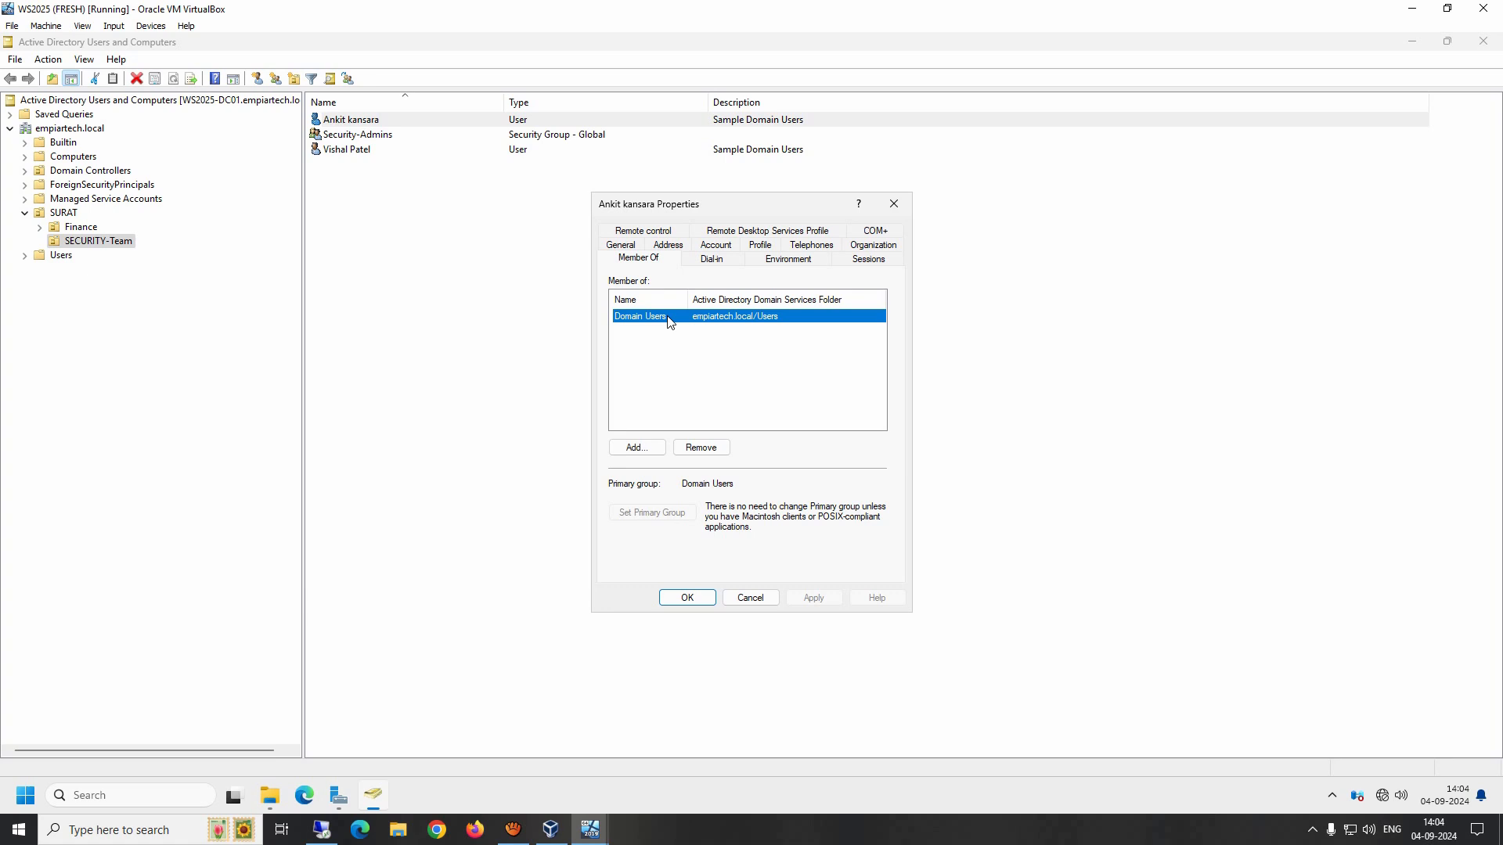
pyautogui.click(692, 599)
# Step: Switch to the Windows 11 client VM and sign in as the domain user with the account password
pyautogui.moveTo(591, 830)
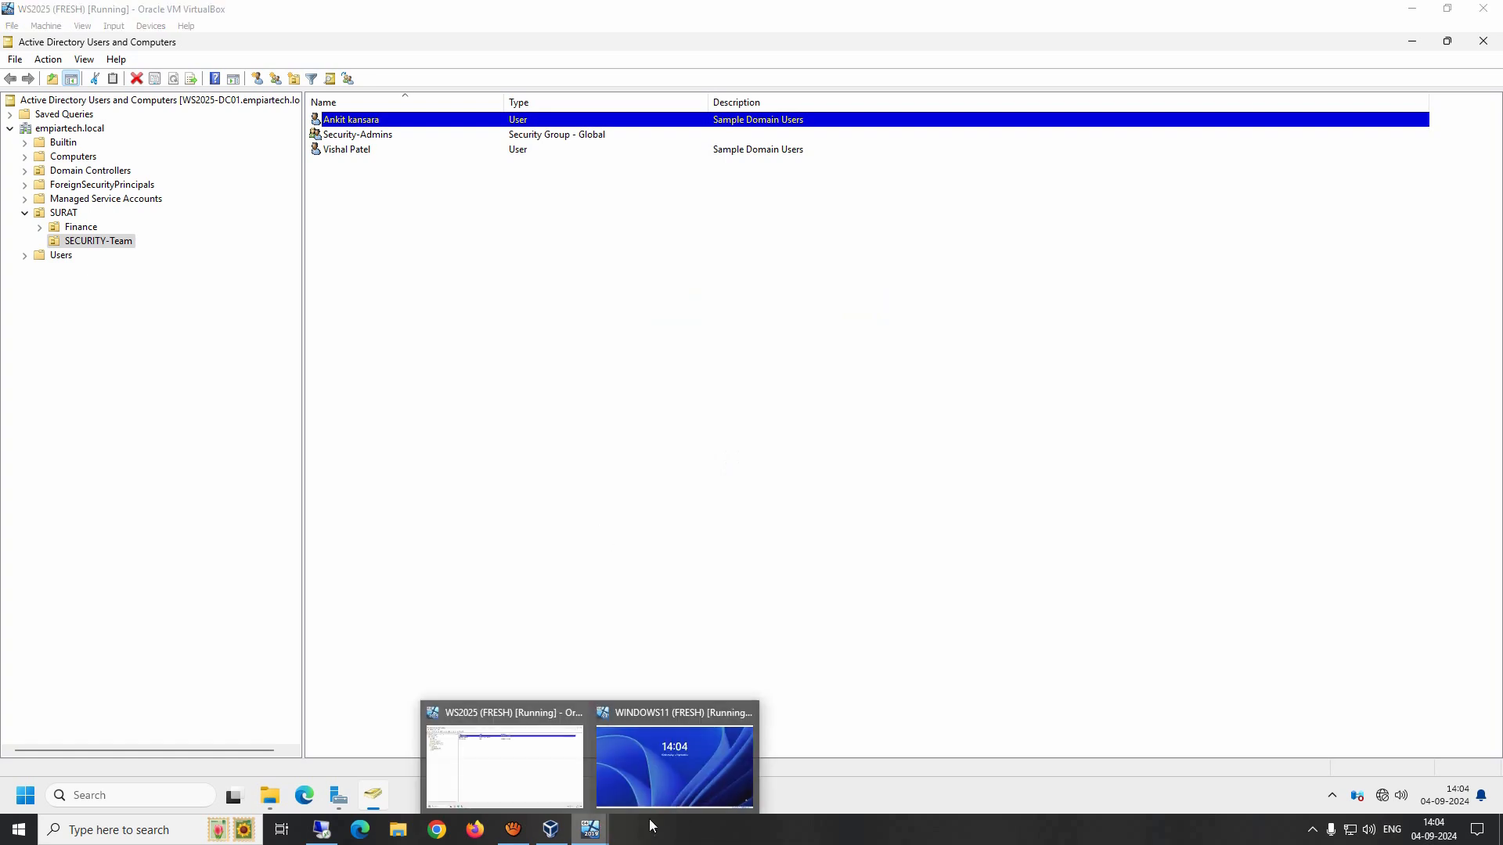
pyautogui.click(675, 771)
pyautogui.click(673, 766)
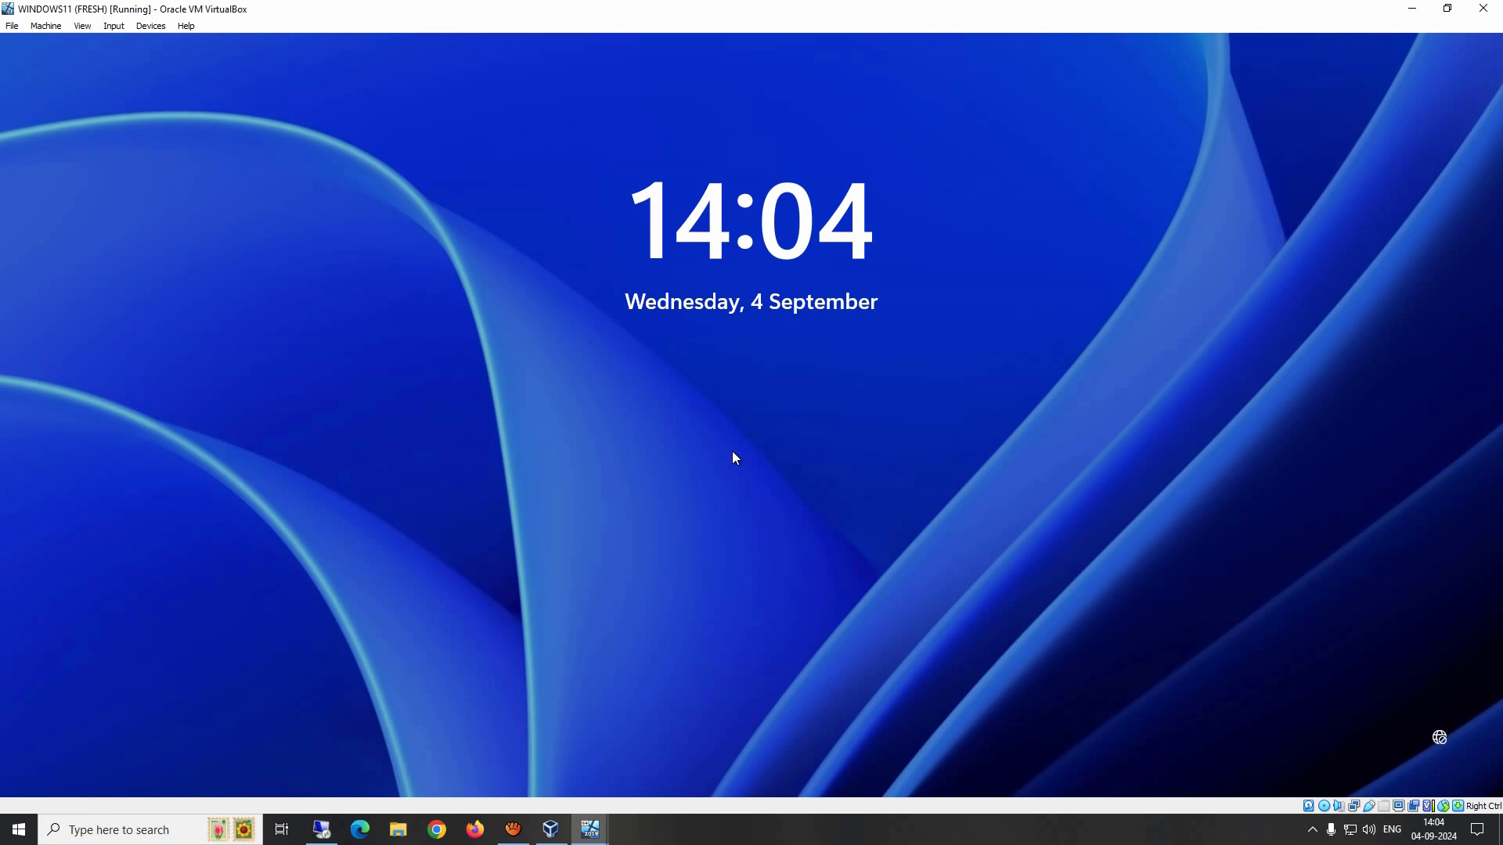
pyautogui.click(733, 453)
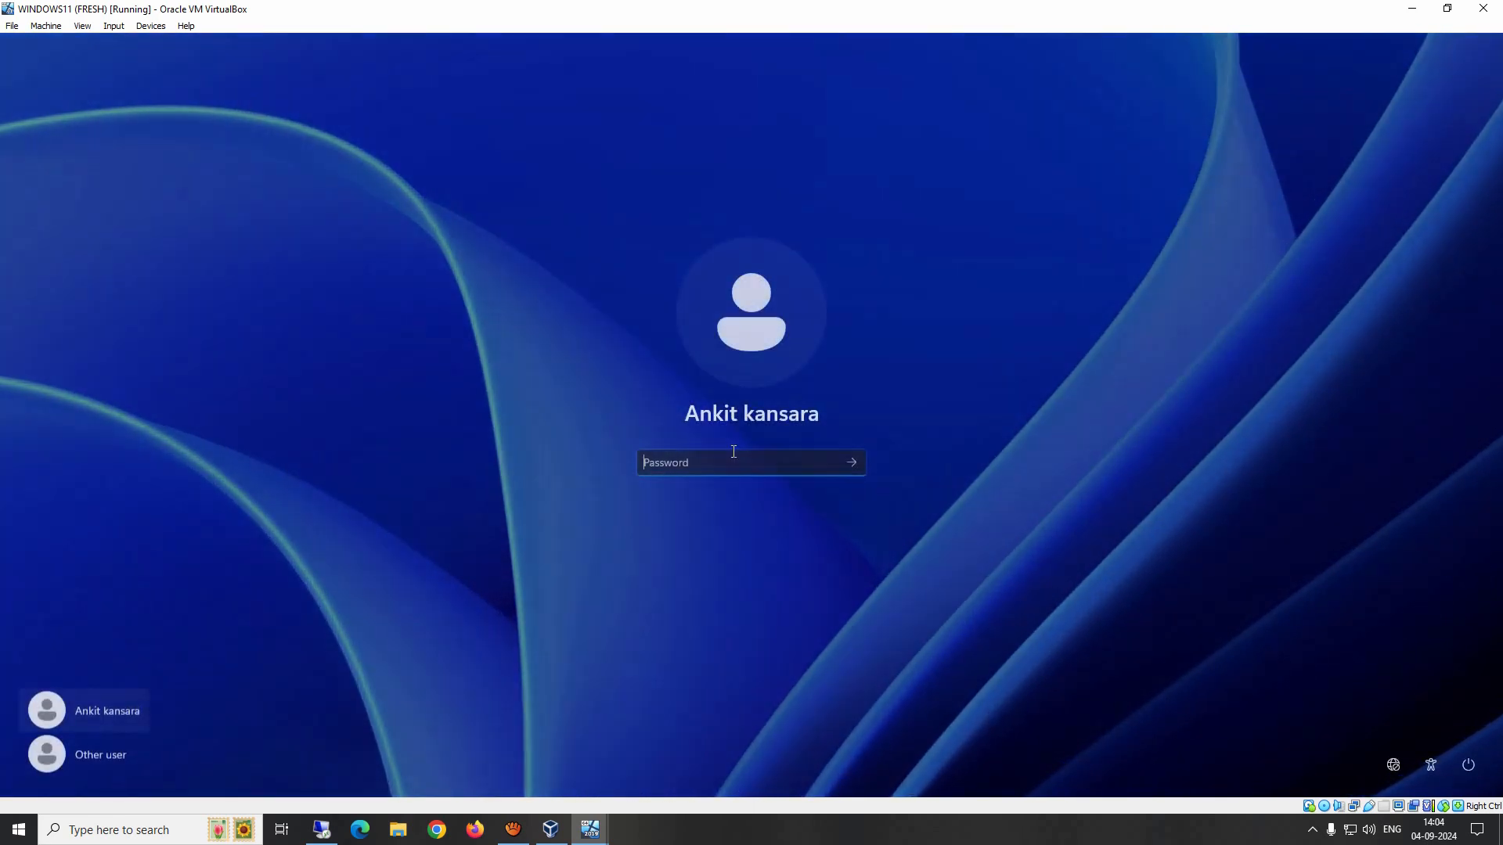
pyautogui.write('••••••••••')
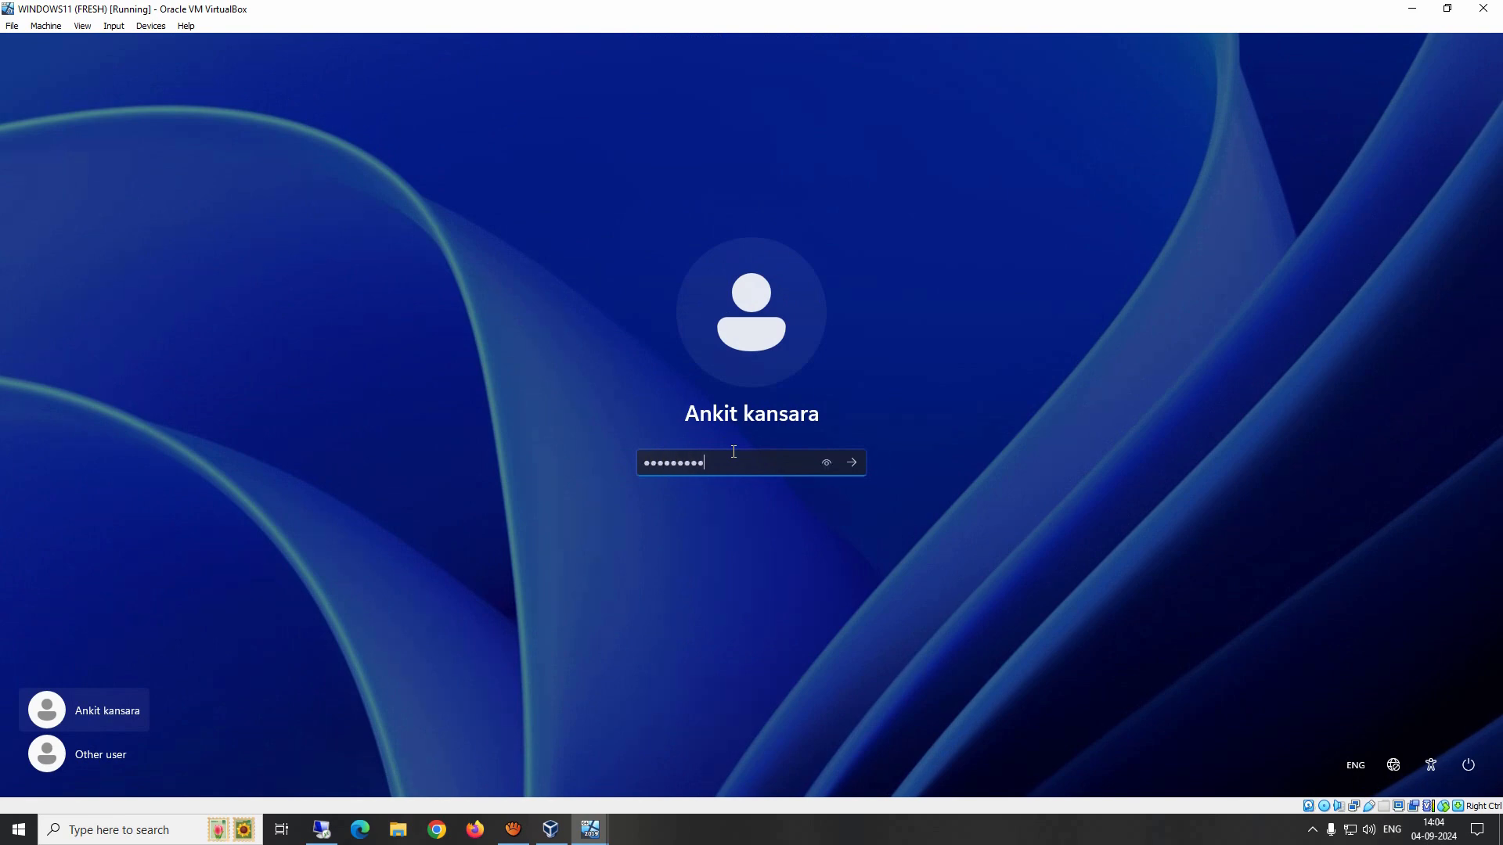
pyautogui.press('Return')
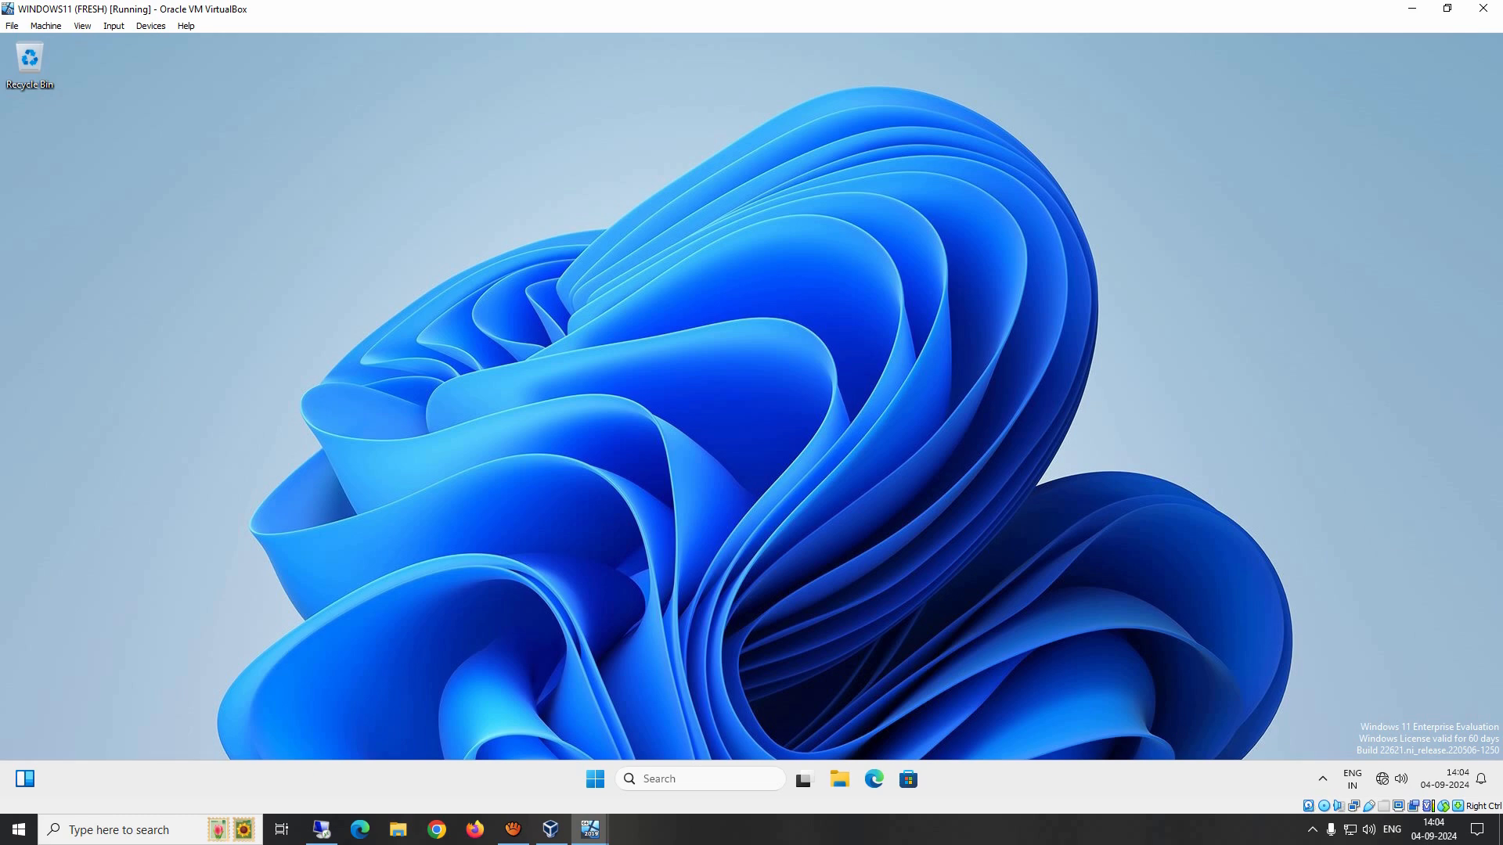
# Step: Open the Run dialog on the client, begin a network path with \\, and switch to the server VM
pyautogui.press('super+r')
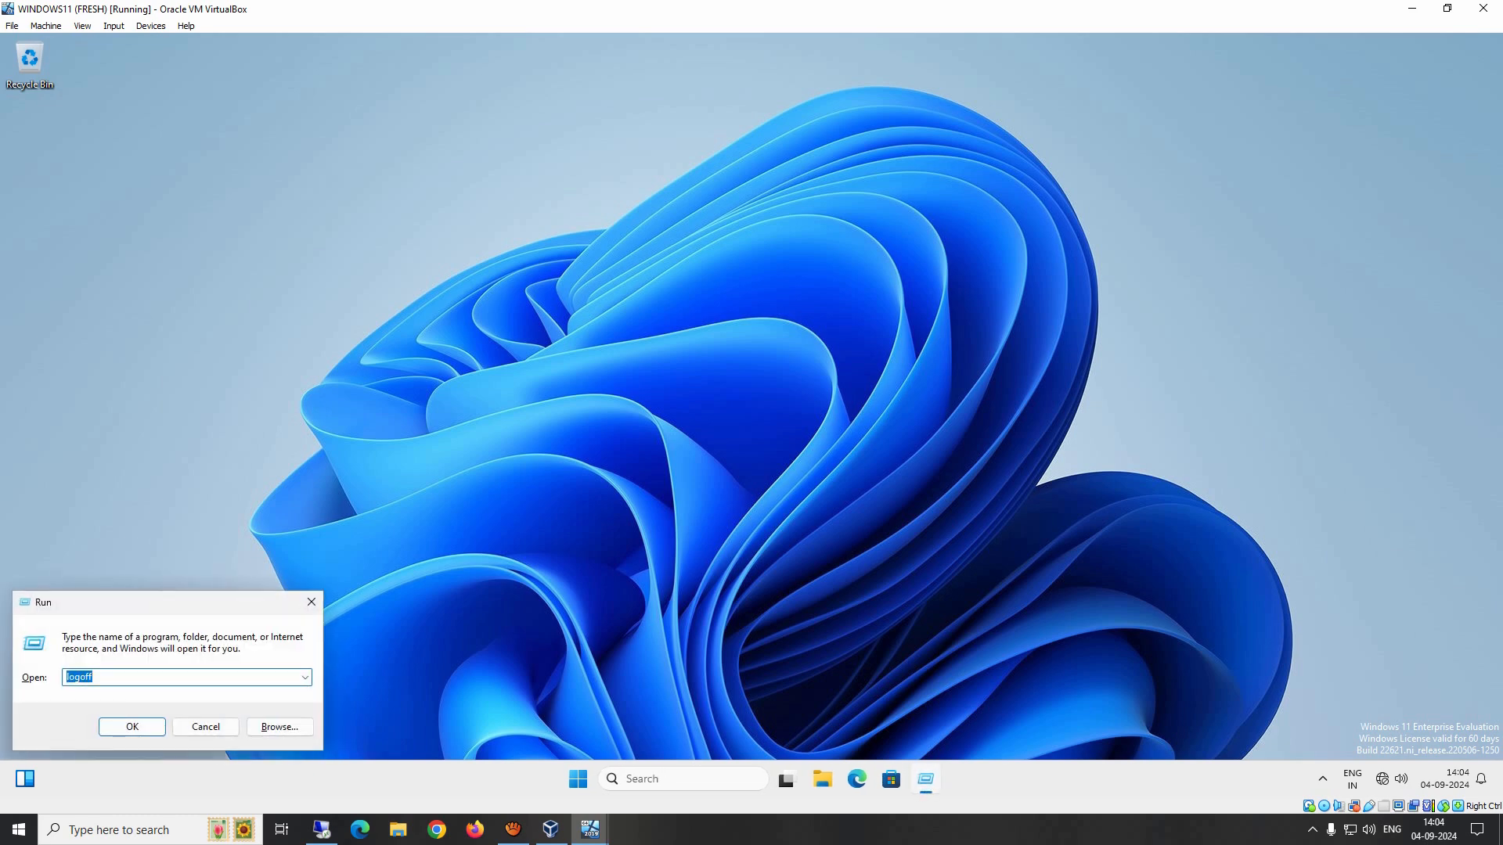
pyautogui.write('\\\\')
pyautogui.moveTo(590, 829)
pyautogui.click(495, 763)
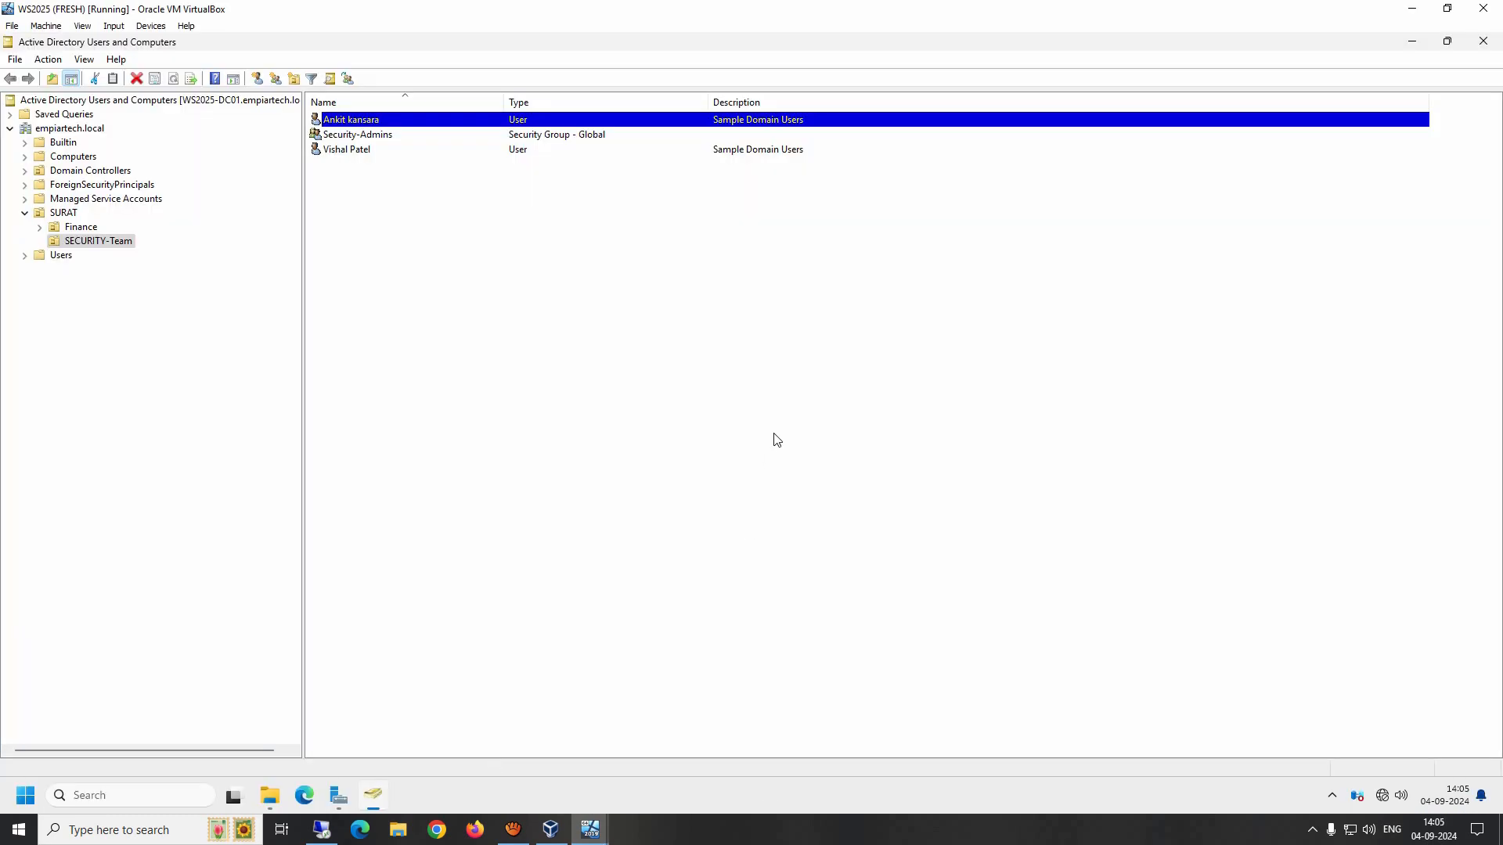
# Step: On the server, open a command prompt and run hostname to check the computer name
pyautogui.press('super+r')
pyautogui.write('c:')
pyautogui.press('Return')
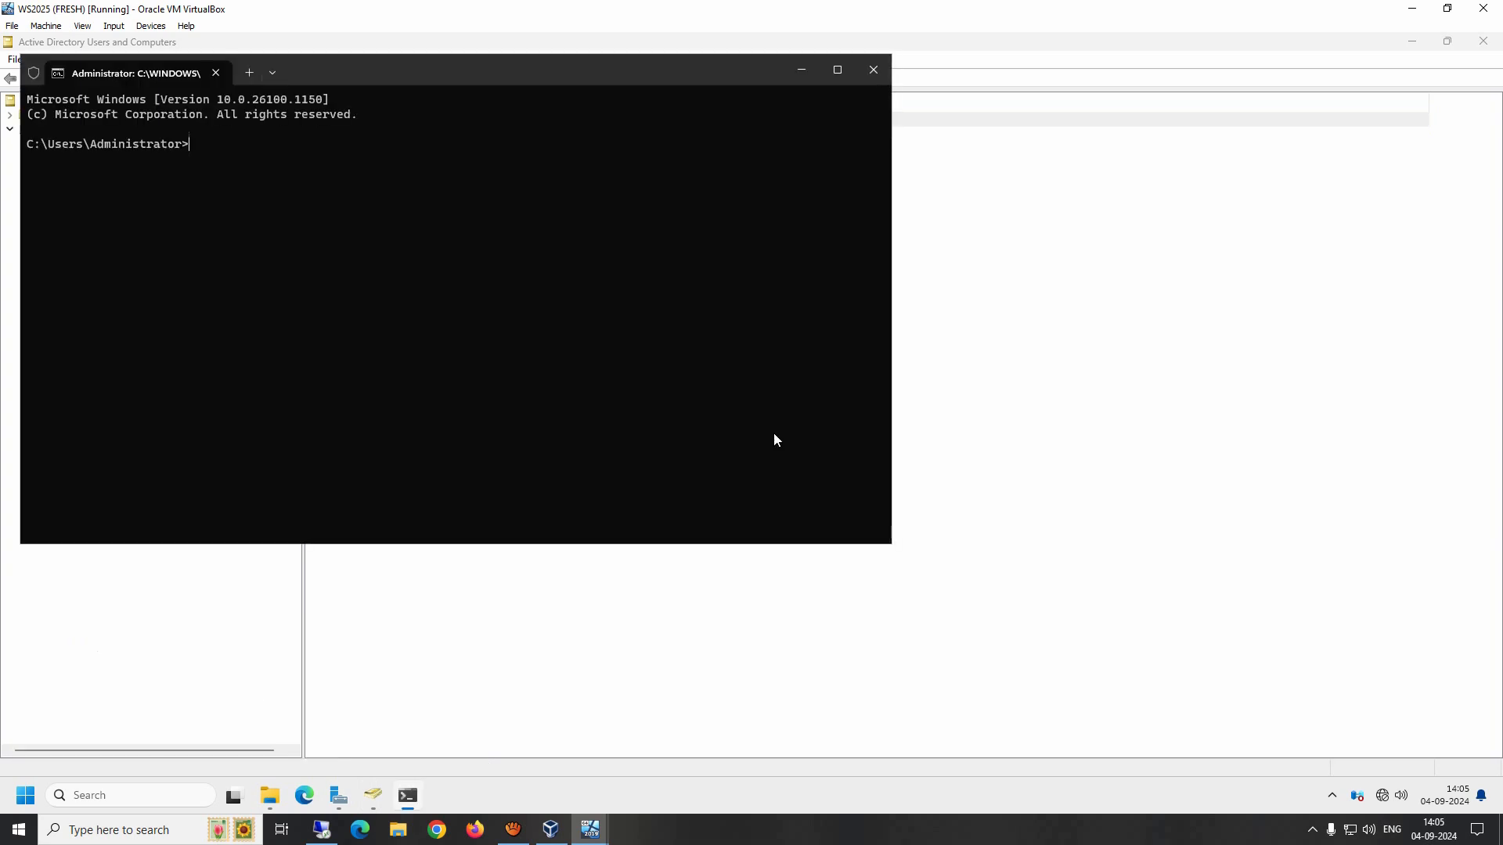
pyautogui.write('hostname')
pyautogui.press('Return')
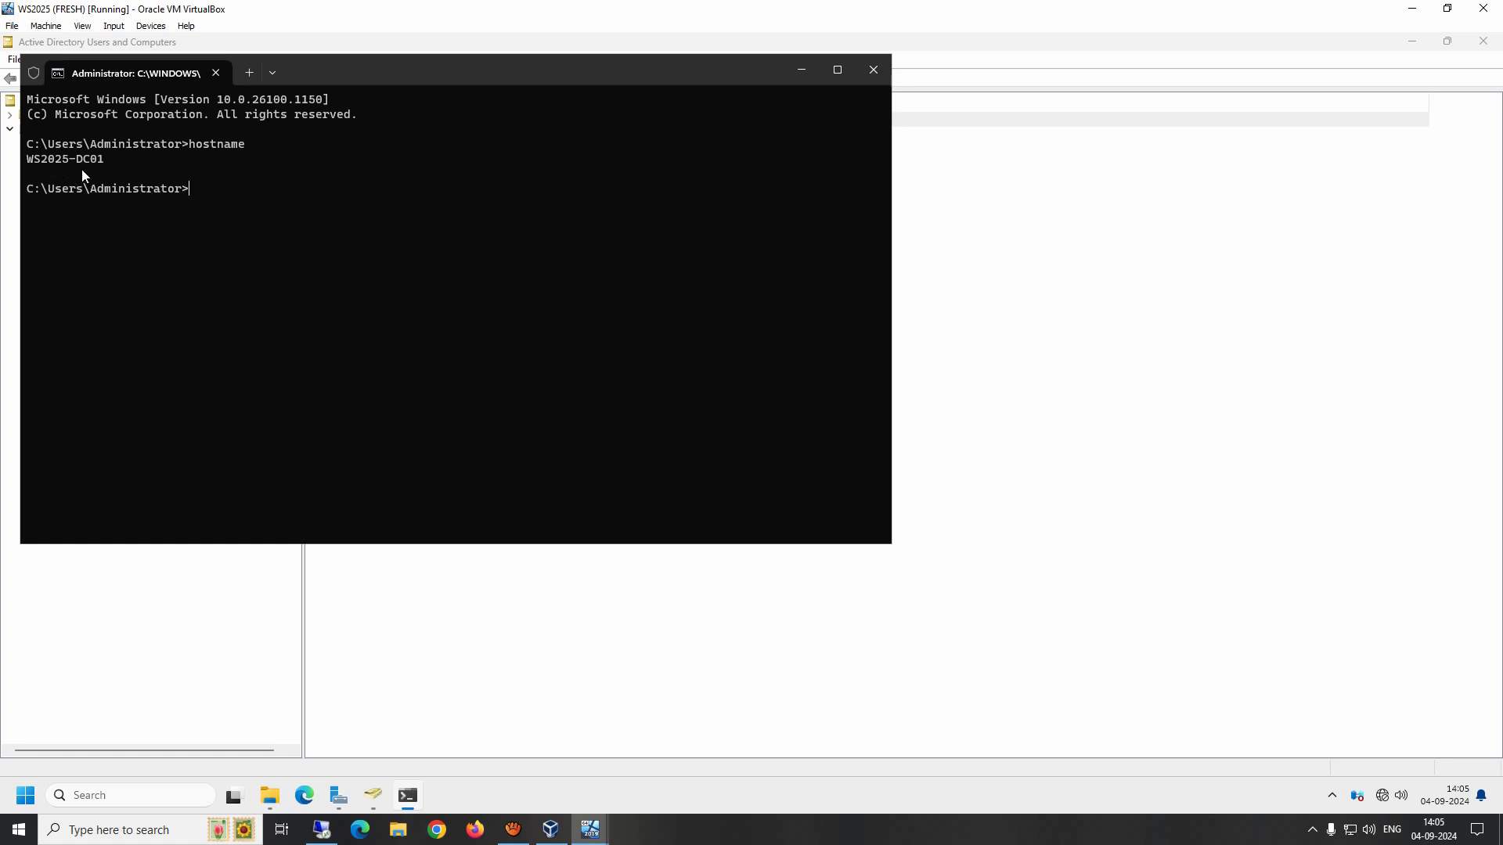
# Step: Back on the client, complete the Run path as \\ws2025-dc01 to browse the server's shares
pyautogui.moveTo(590, 829)
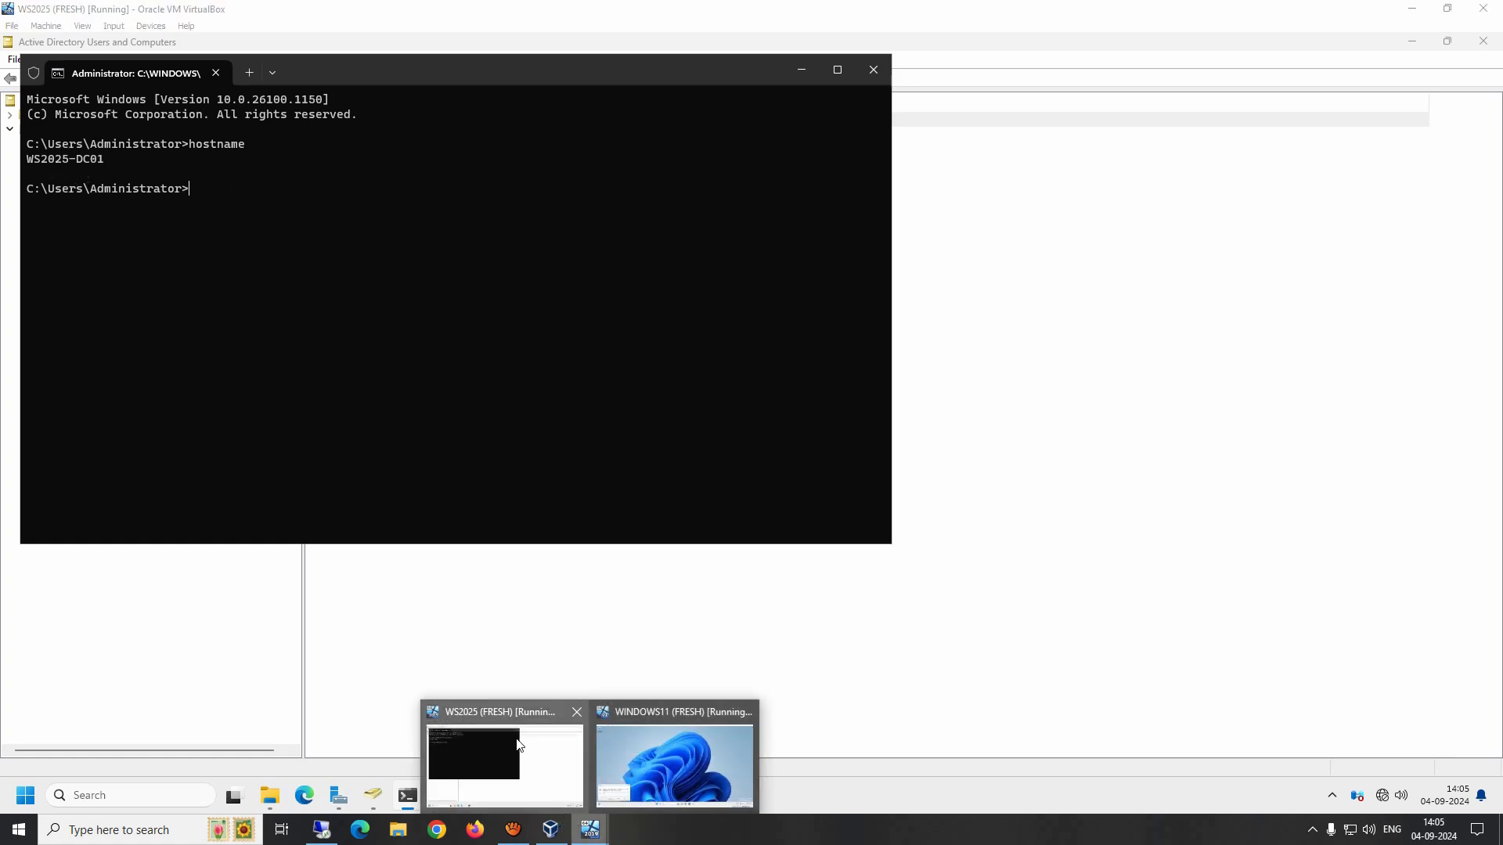
pyautogui.click(678, 765)
pyautogui.write('ws')
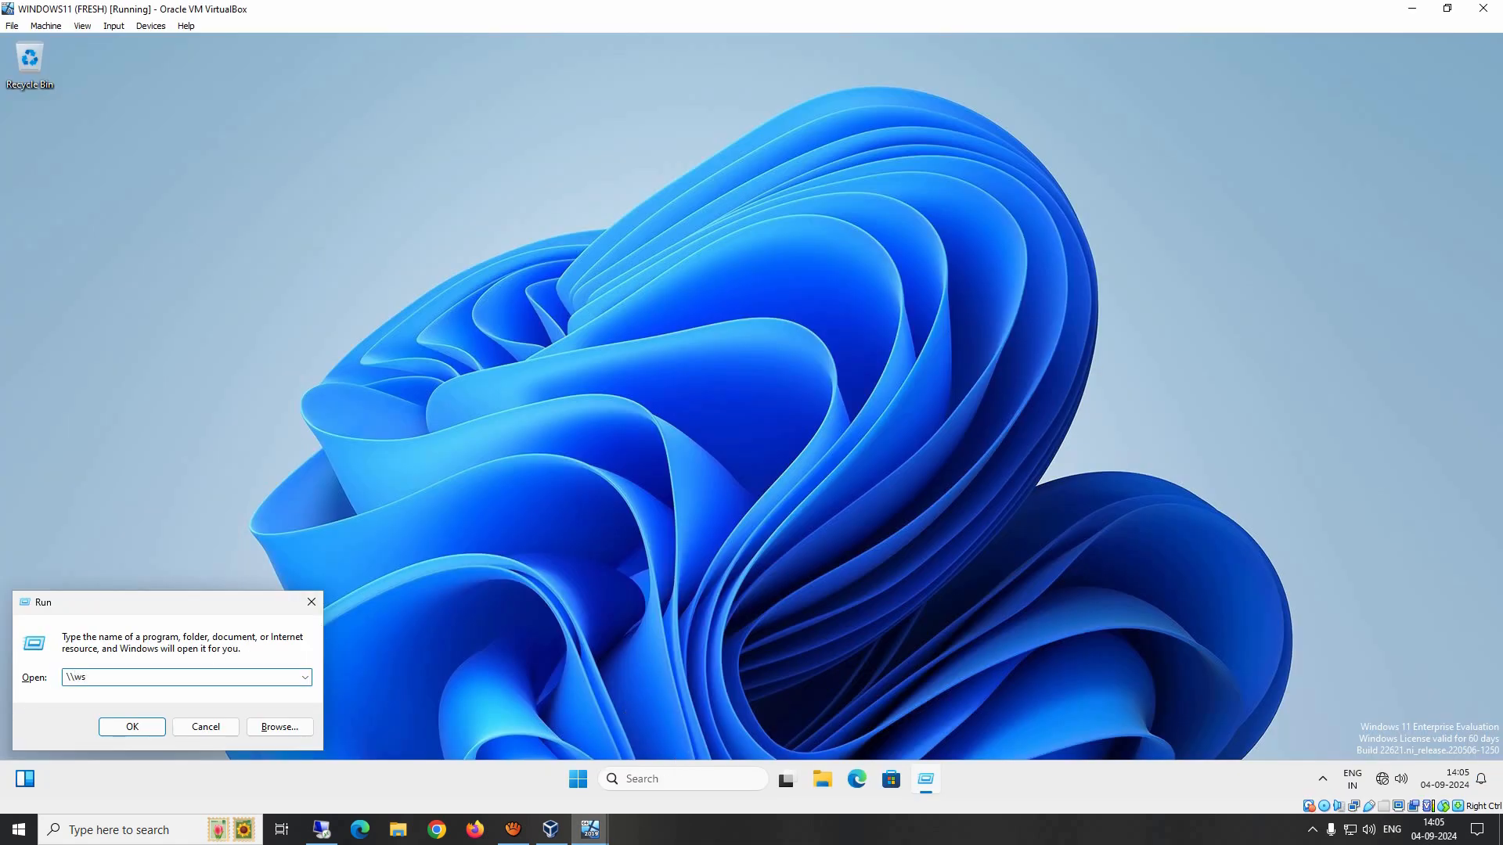
pyautogui.write('2025-dc01')
pyautogui.press('Return')
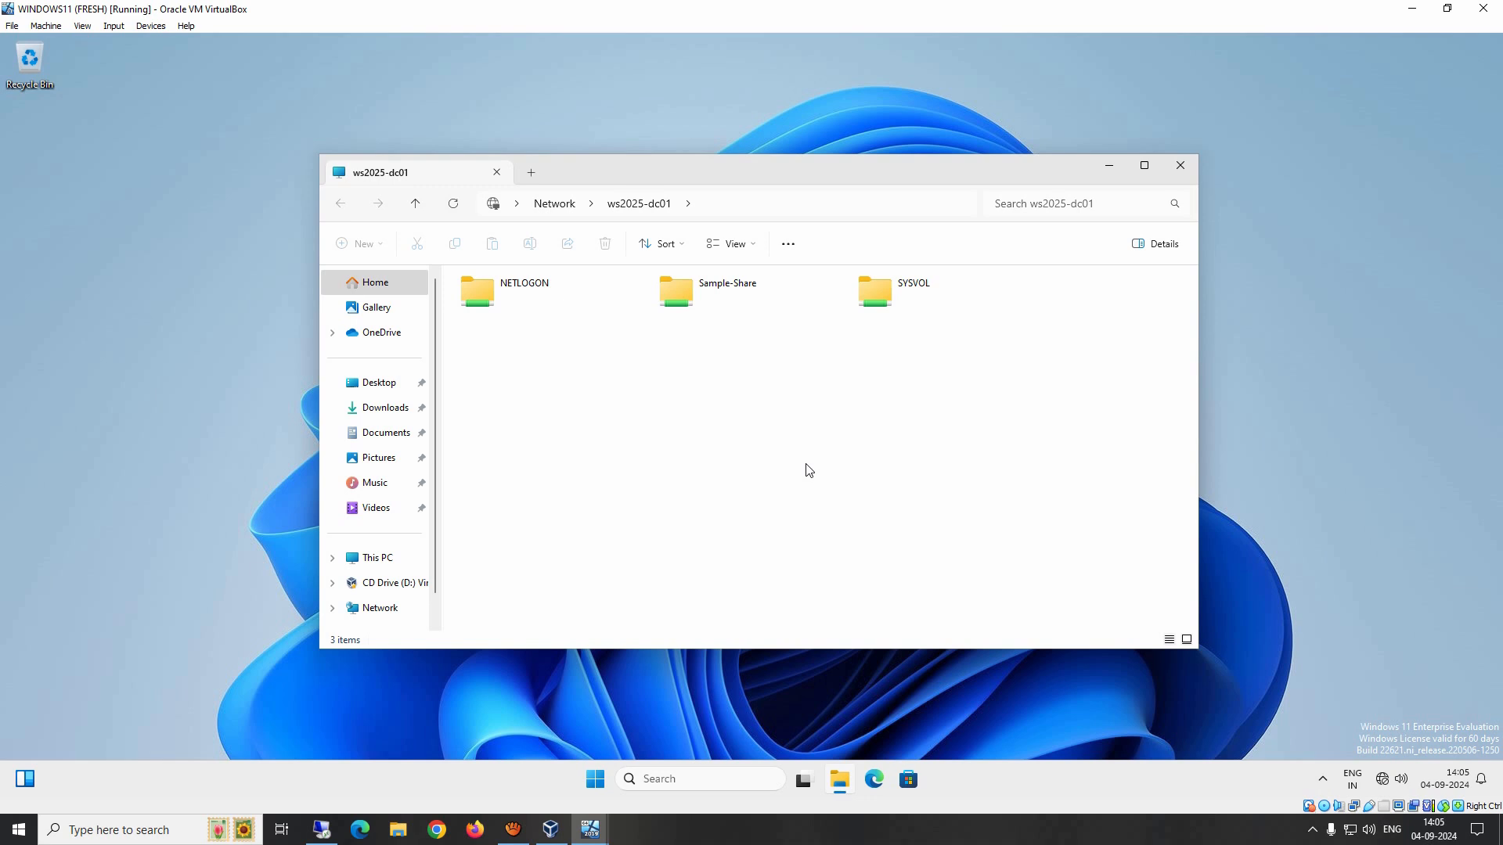
# Step: Open the Sample-Share folder on the server and view Sample Text File in Notepad
pyautogui.click(498, 294)
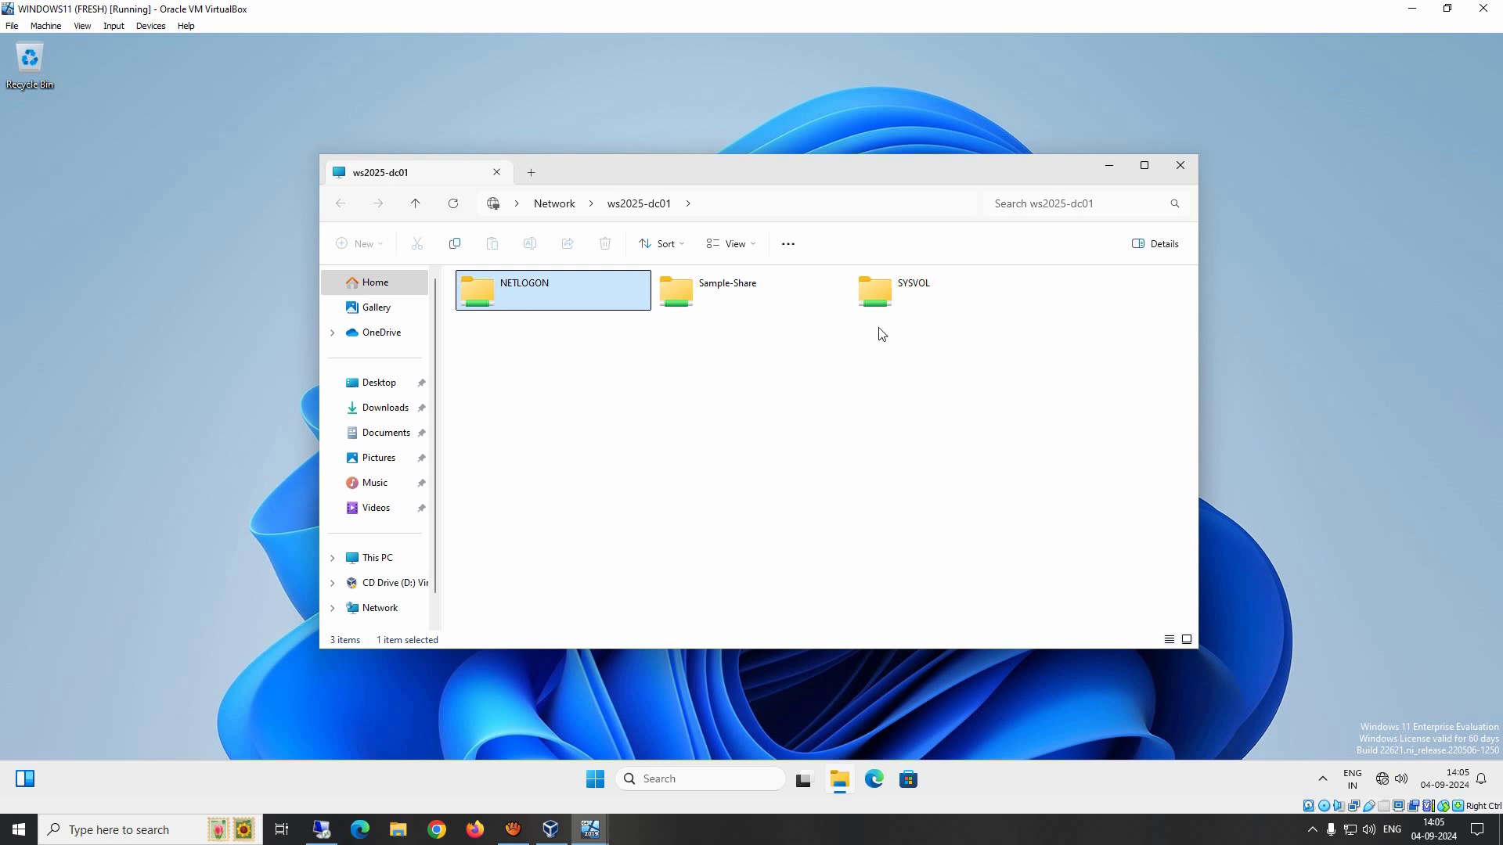
pyautogui.click(905, 298)
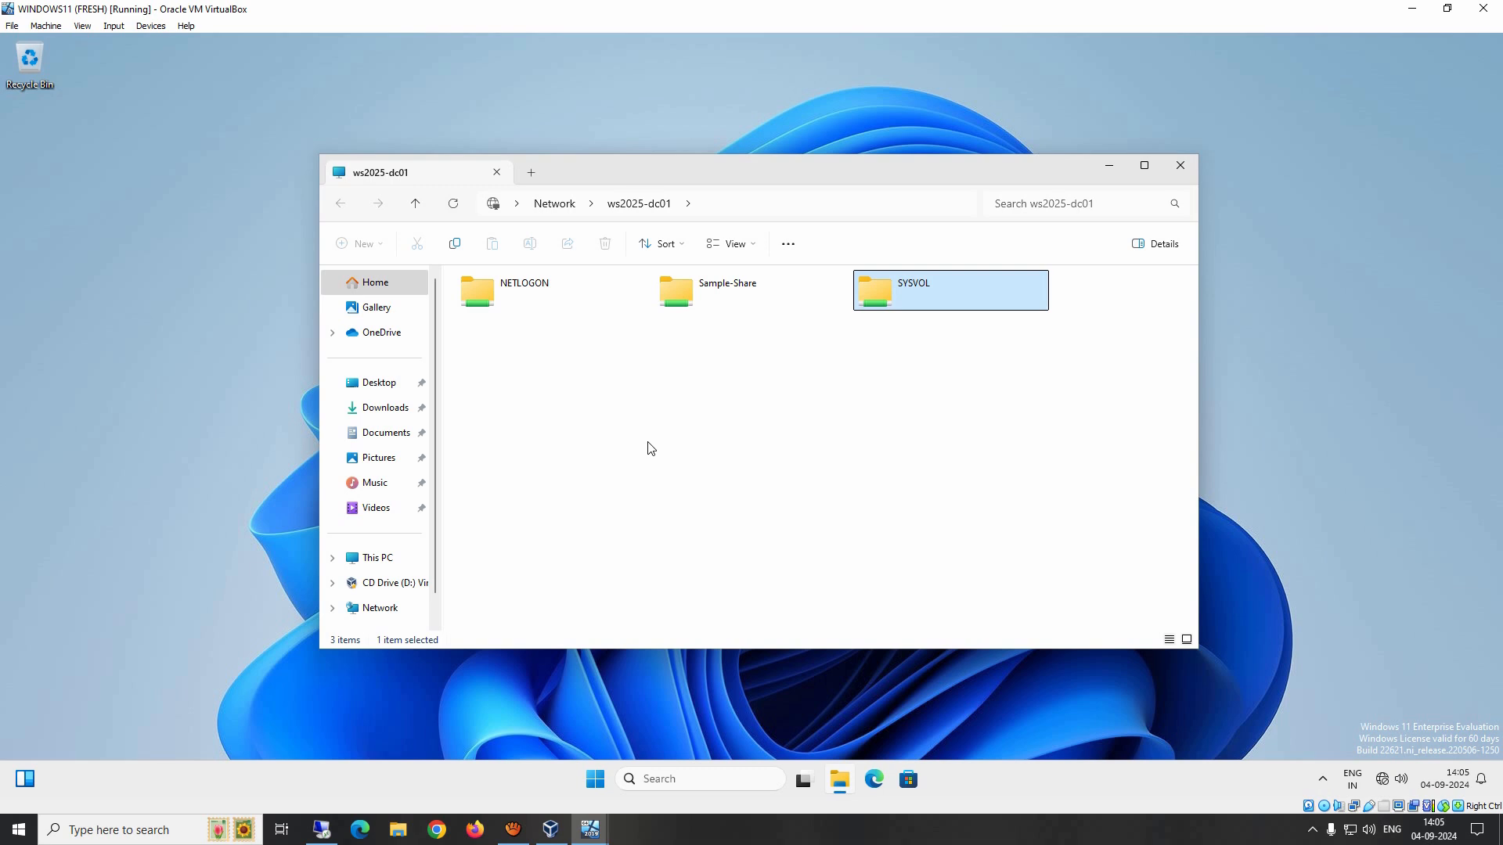
pyautogui.click(699, 295)
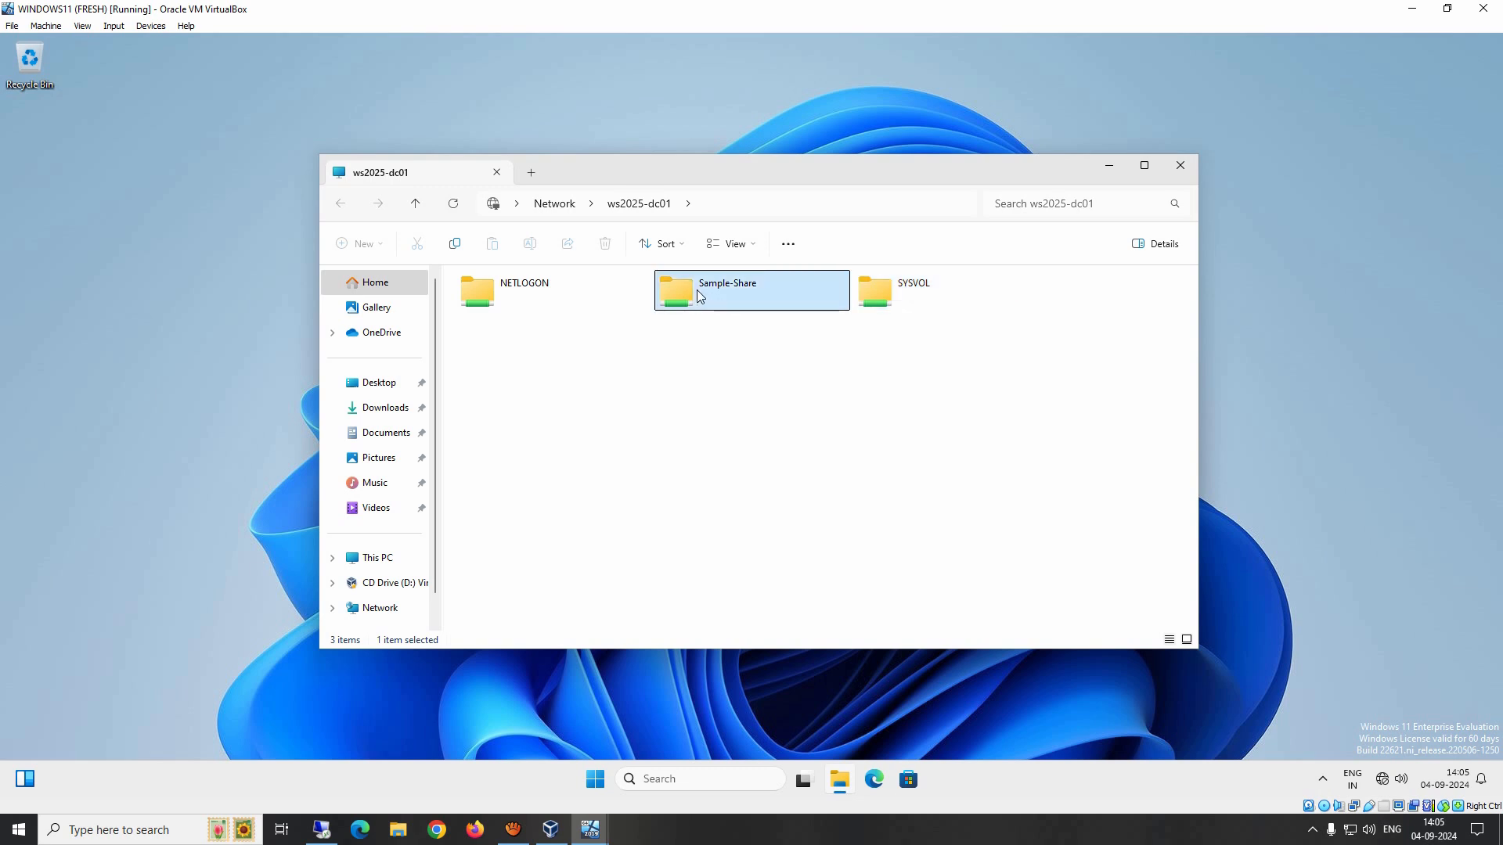
pyautogui.doubleClick(699, 295)
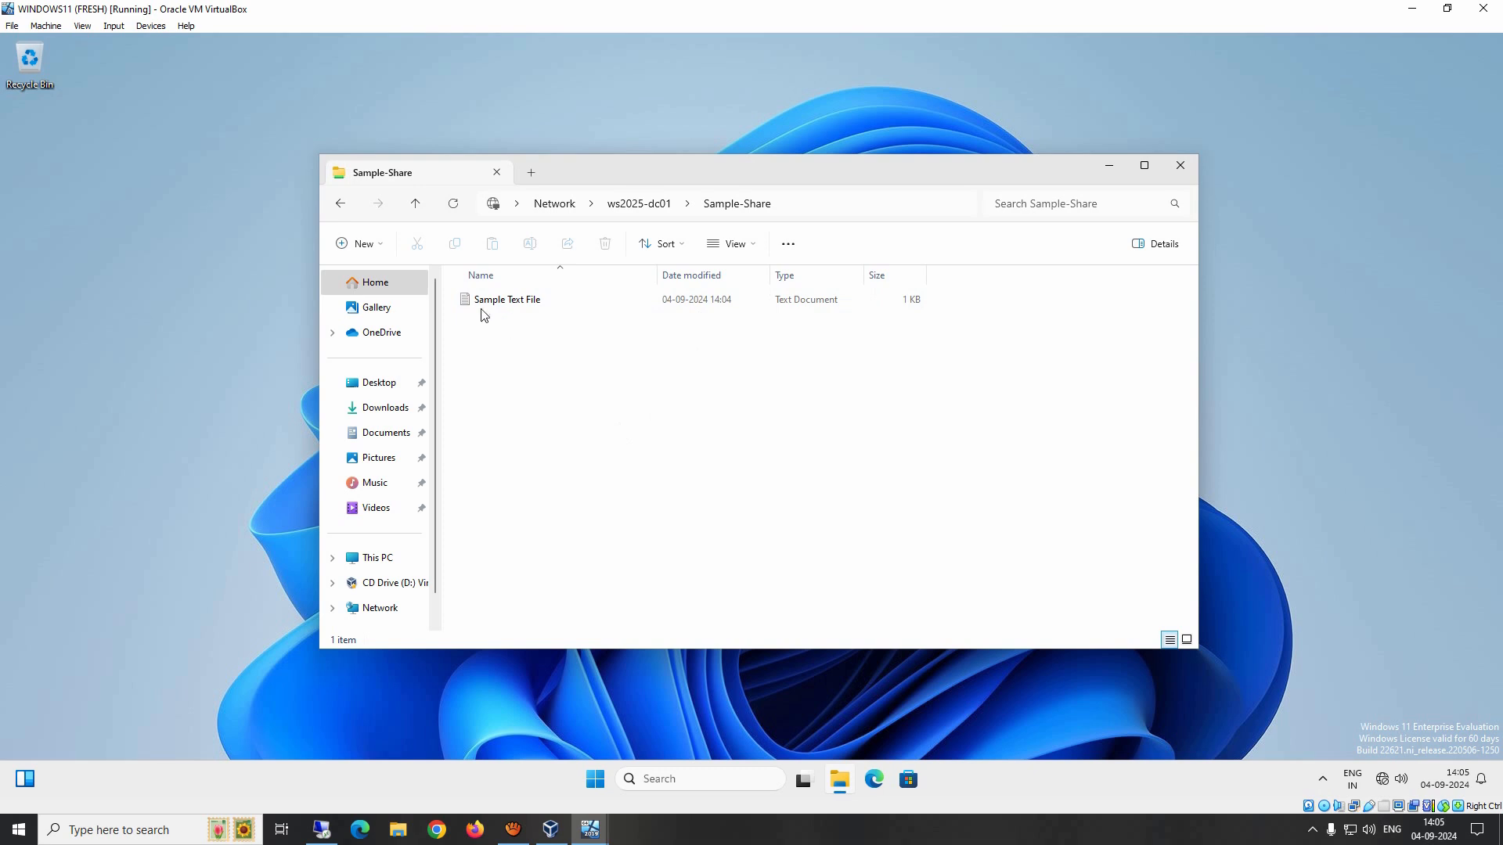
pyautogui.doubleClick(505, 305)
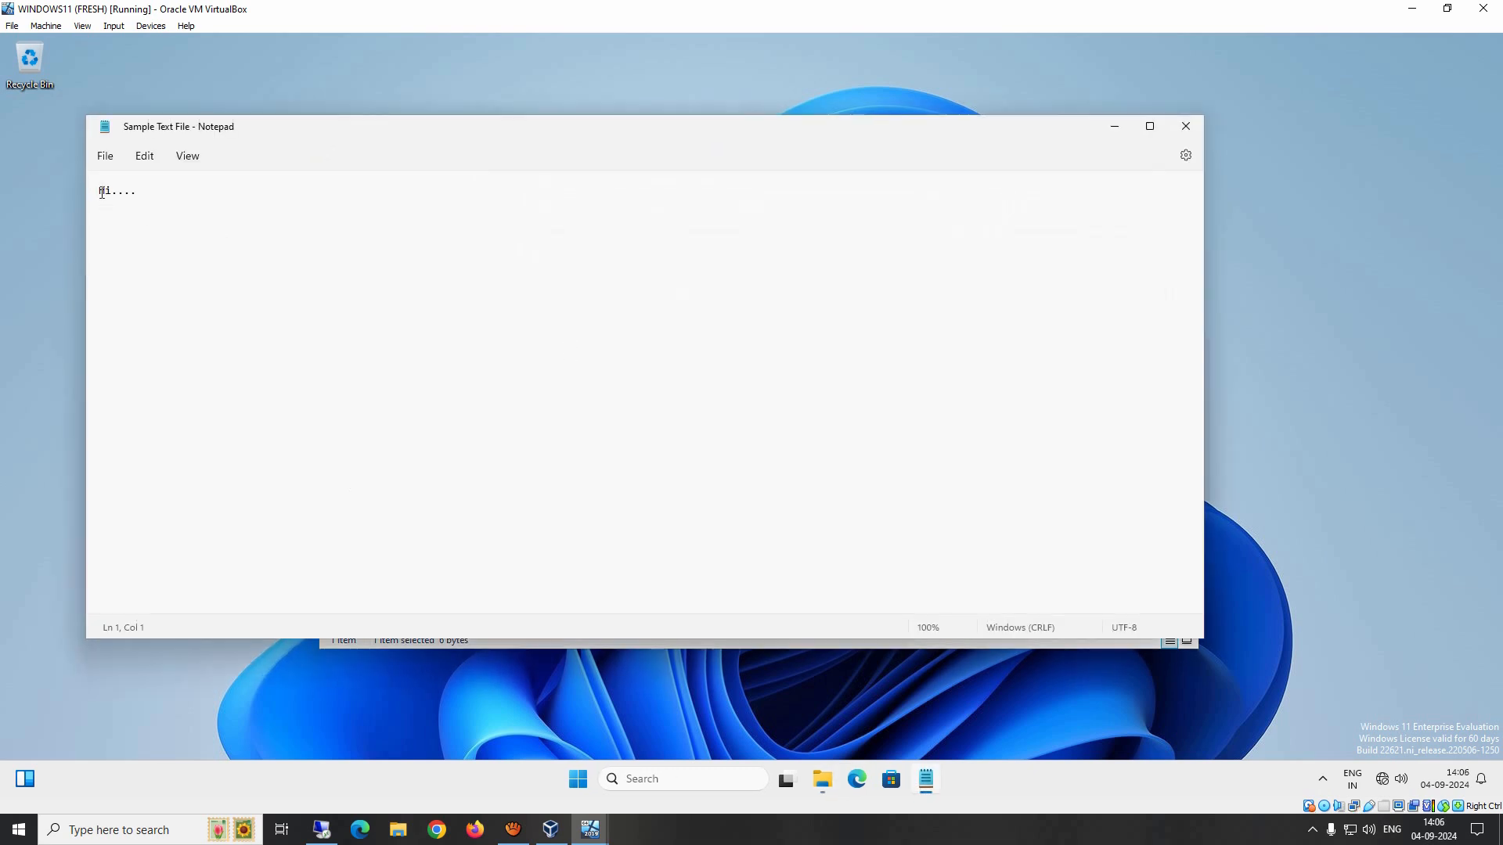
pyautogui.hotkey('ctrl', 'a')
pyautogui.click(1186, 127)
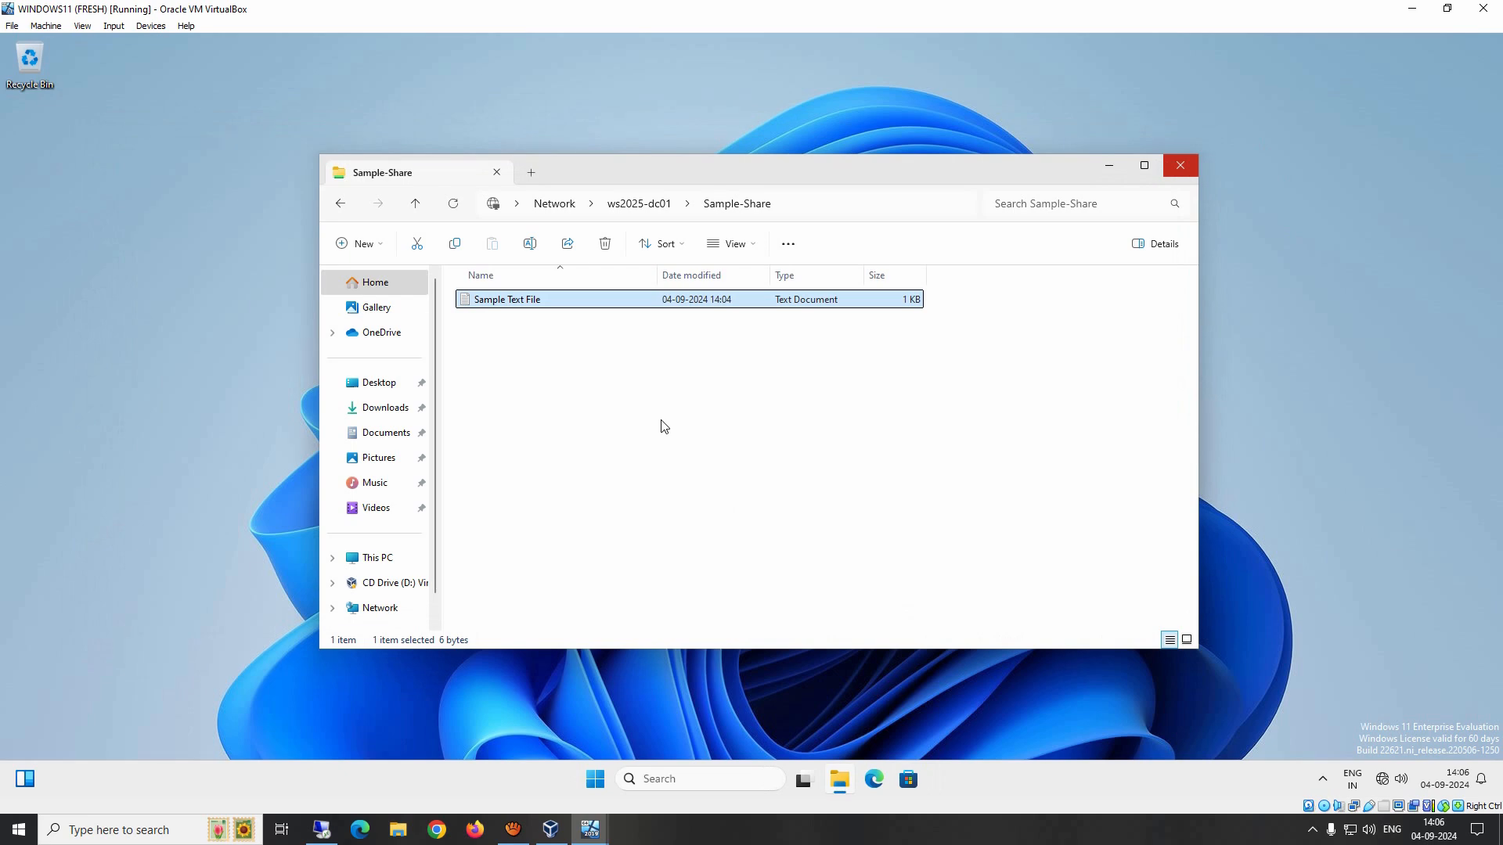
# Step: Copy Sample Text File from the share and paste it onto the client's desktop
pyautogui.rightClick(529, 306)
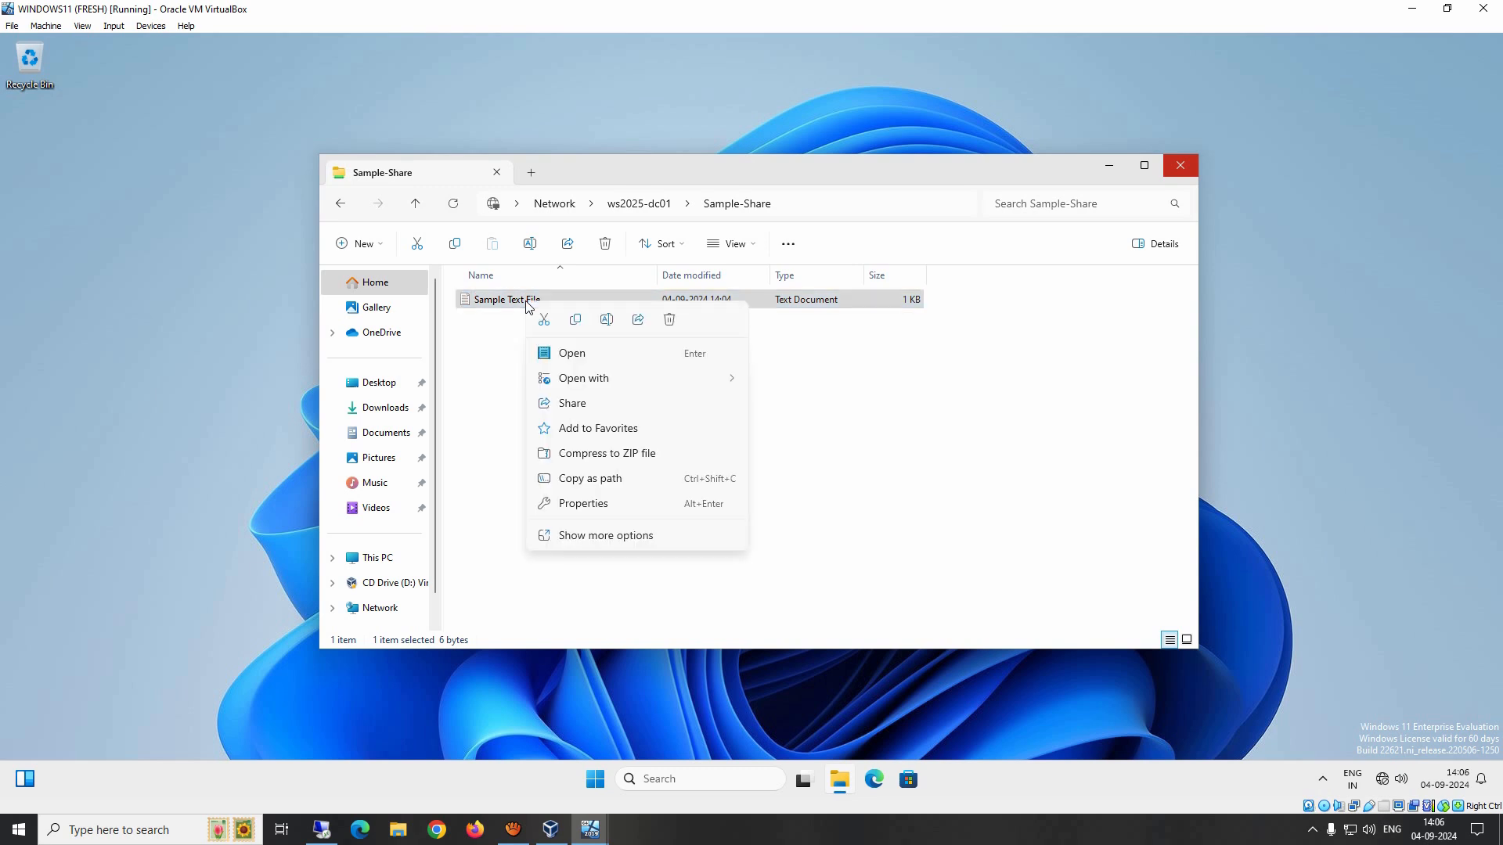
pyautogui.click(575, 321)
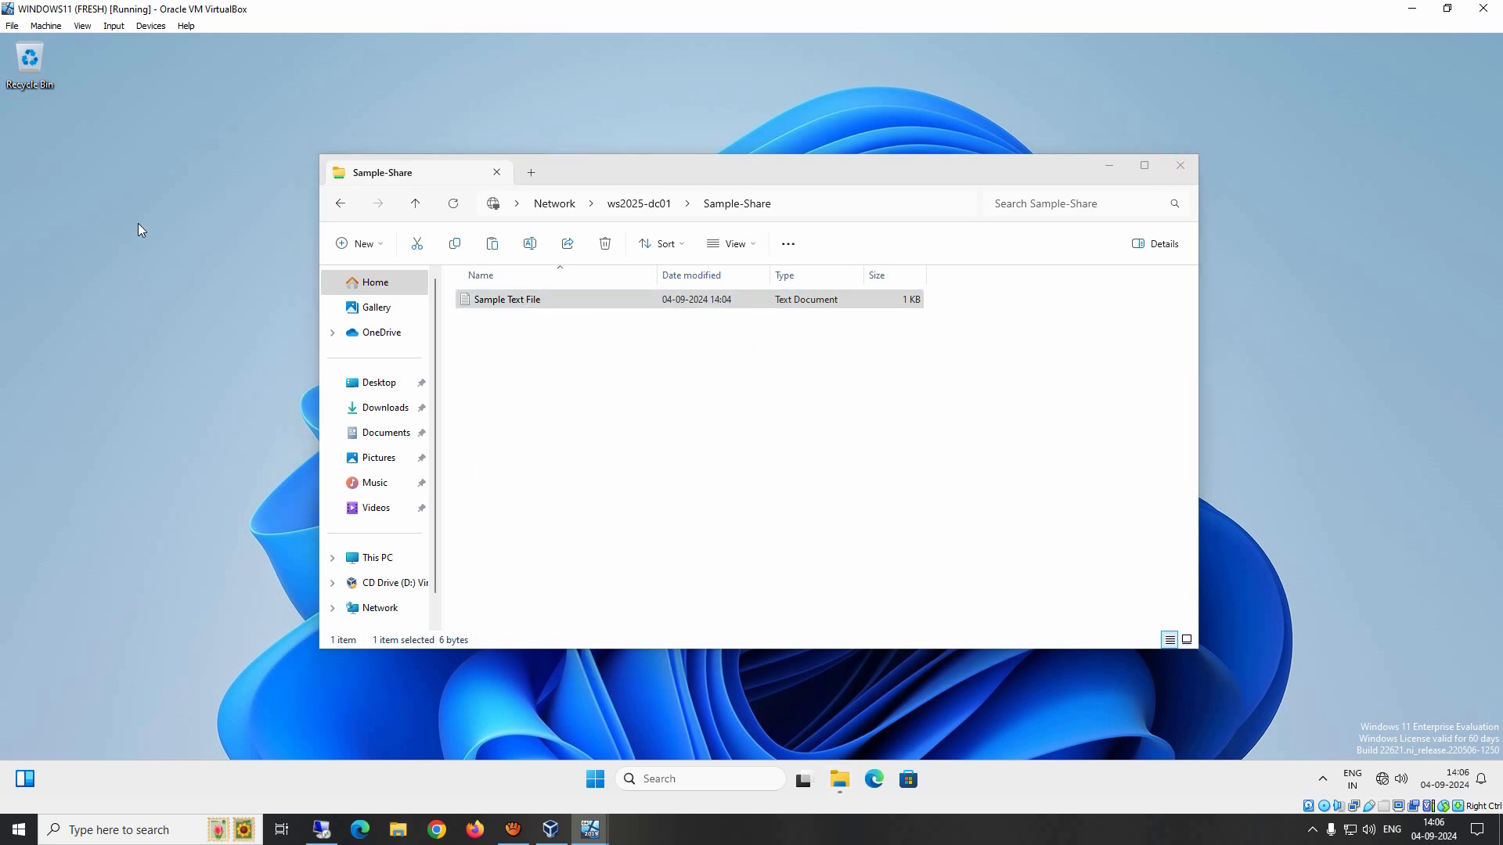
pyautogui.hotkey('ctrl', 'v')
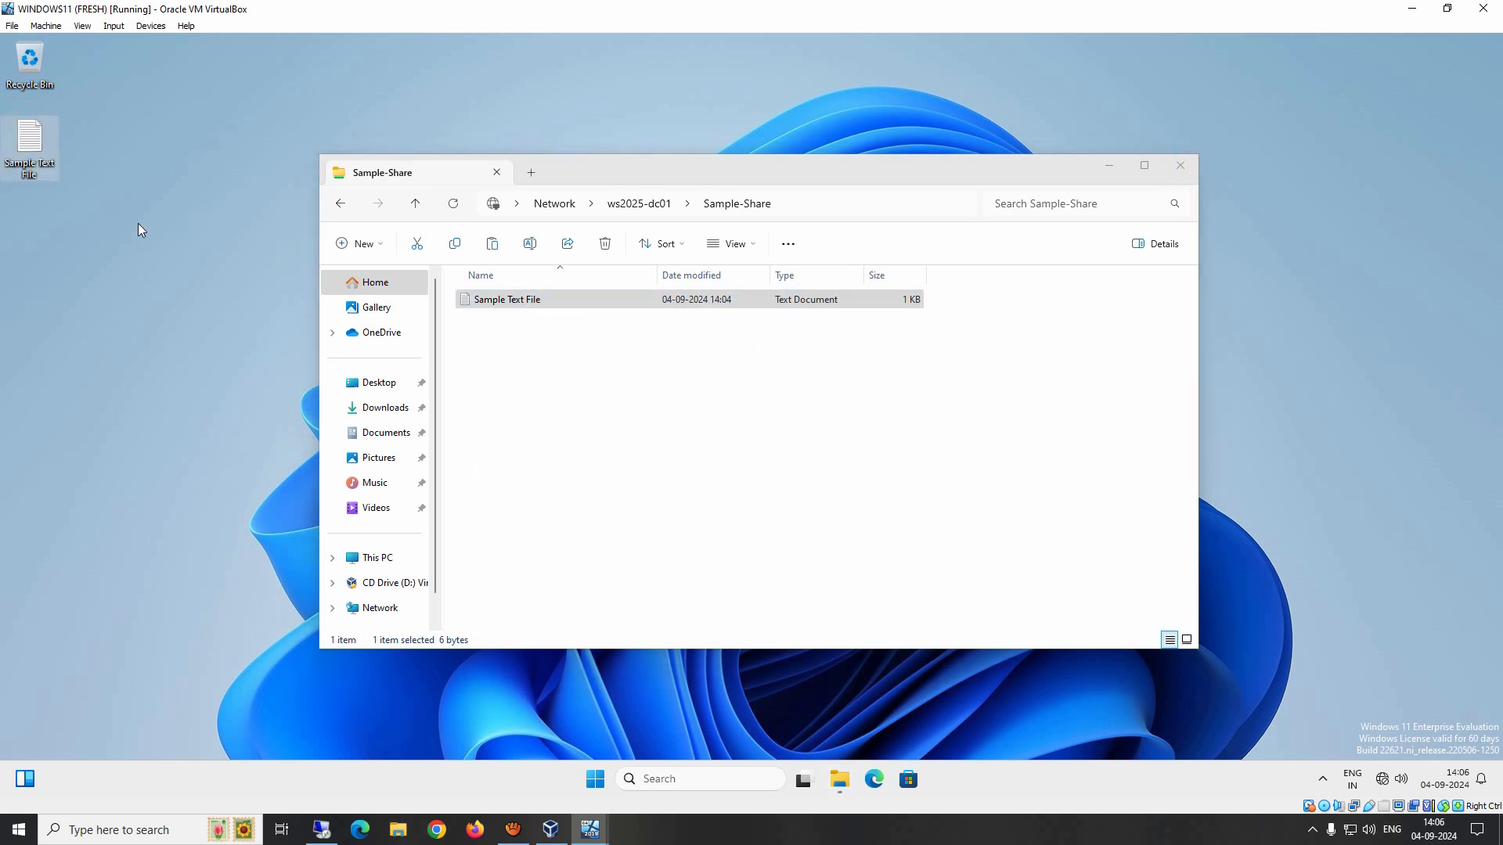
# Step: Open the desktop copy of Sample Text File and add a new line reading Modify
pyautogui.doubleClick(29, 142)
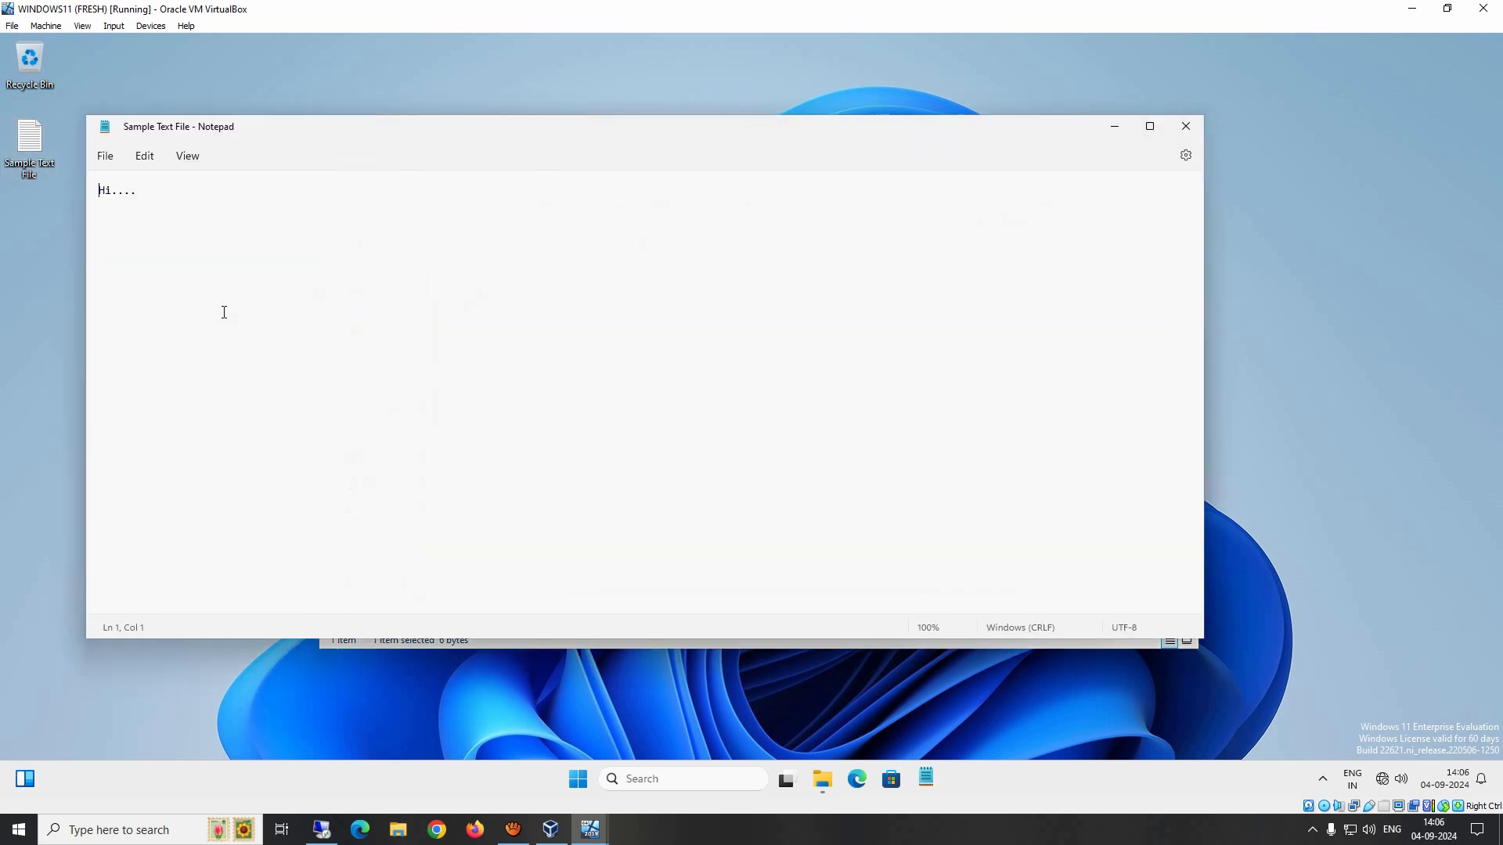
pyautogui.press('Return')
pyautogui.press('Return')
pyautogui.write('Modift')
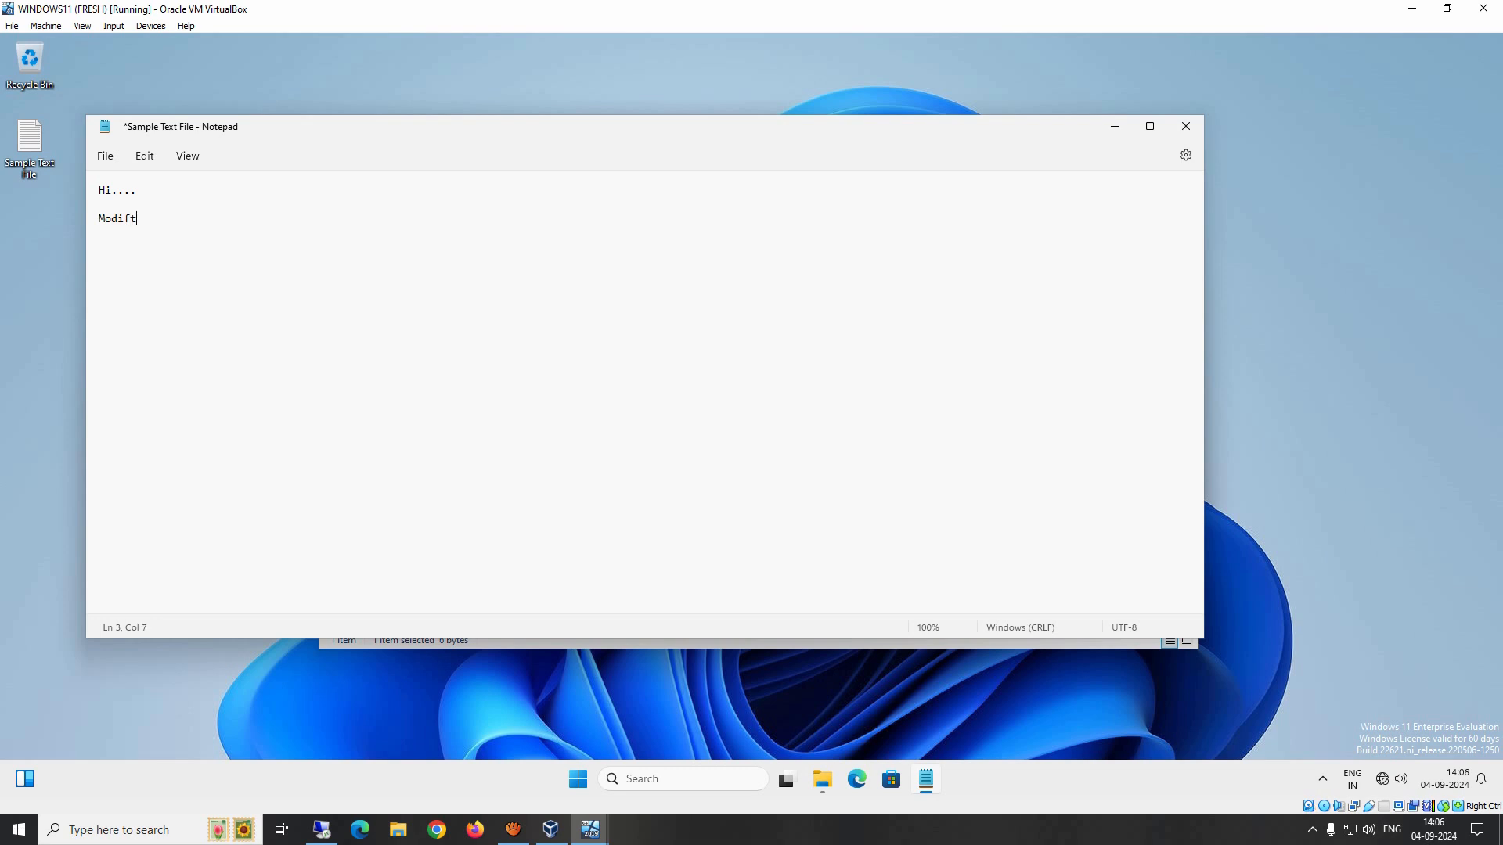
pyautogui.press('BackSpace')
pyautogui.write('y')
# Step: Save the edited desktop copy on closing Notepad, then reopen it to check the change and close it
pyautogui.click(1186, 126)
pyautogui.click(547, 436)
pyautogui.doubleClick(28, 144)
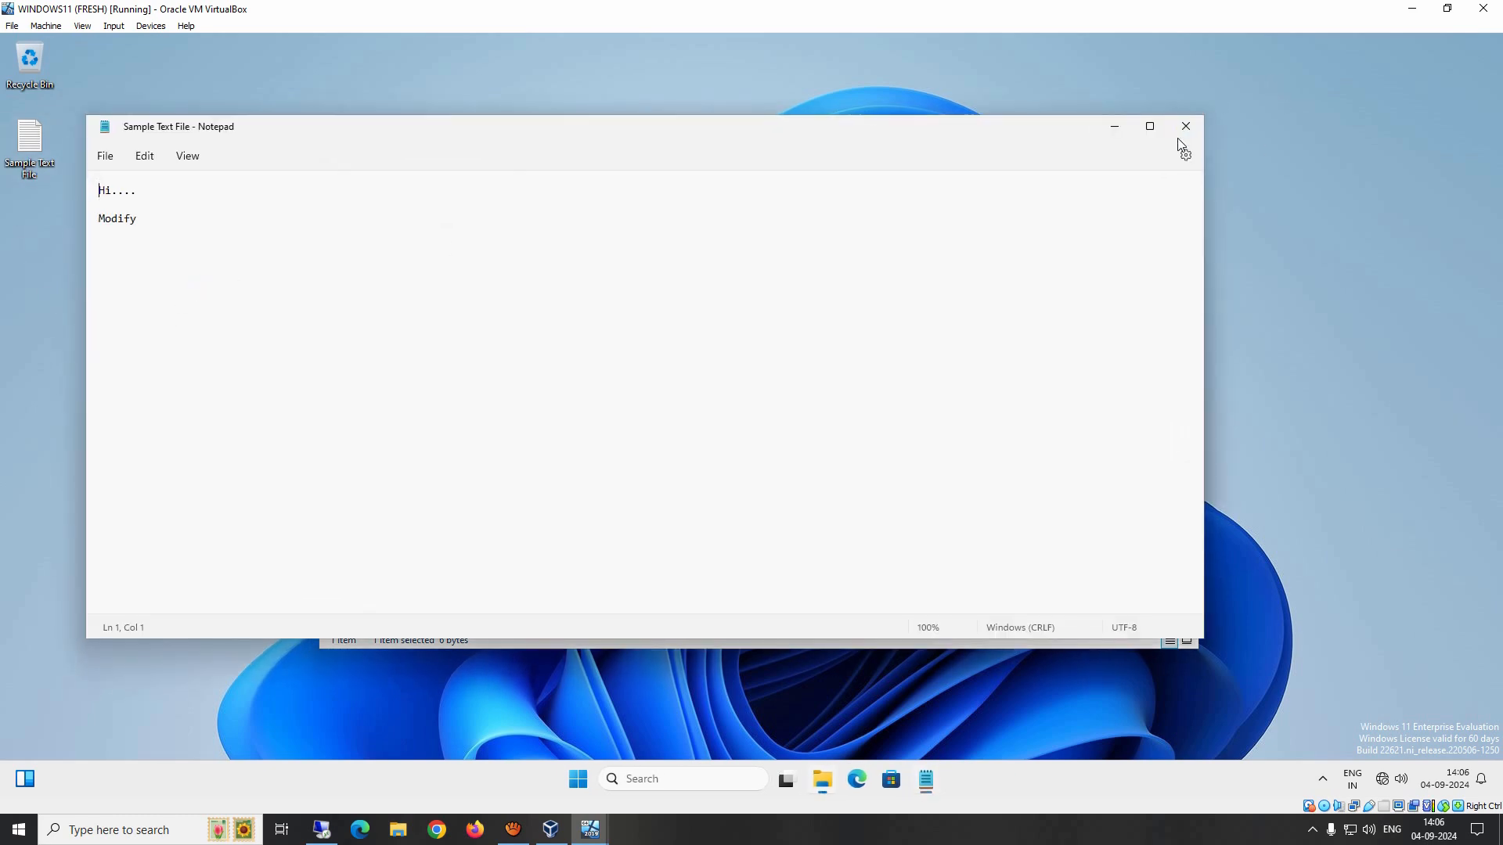
pyautogui.click(1186, 126)
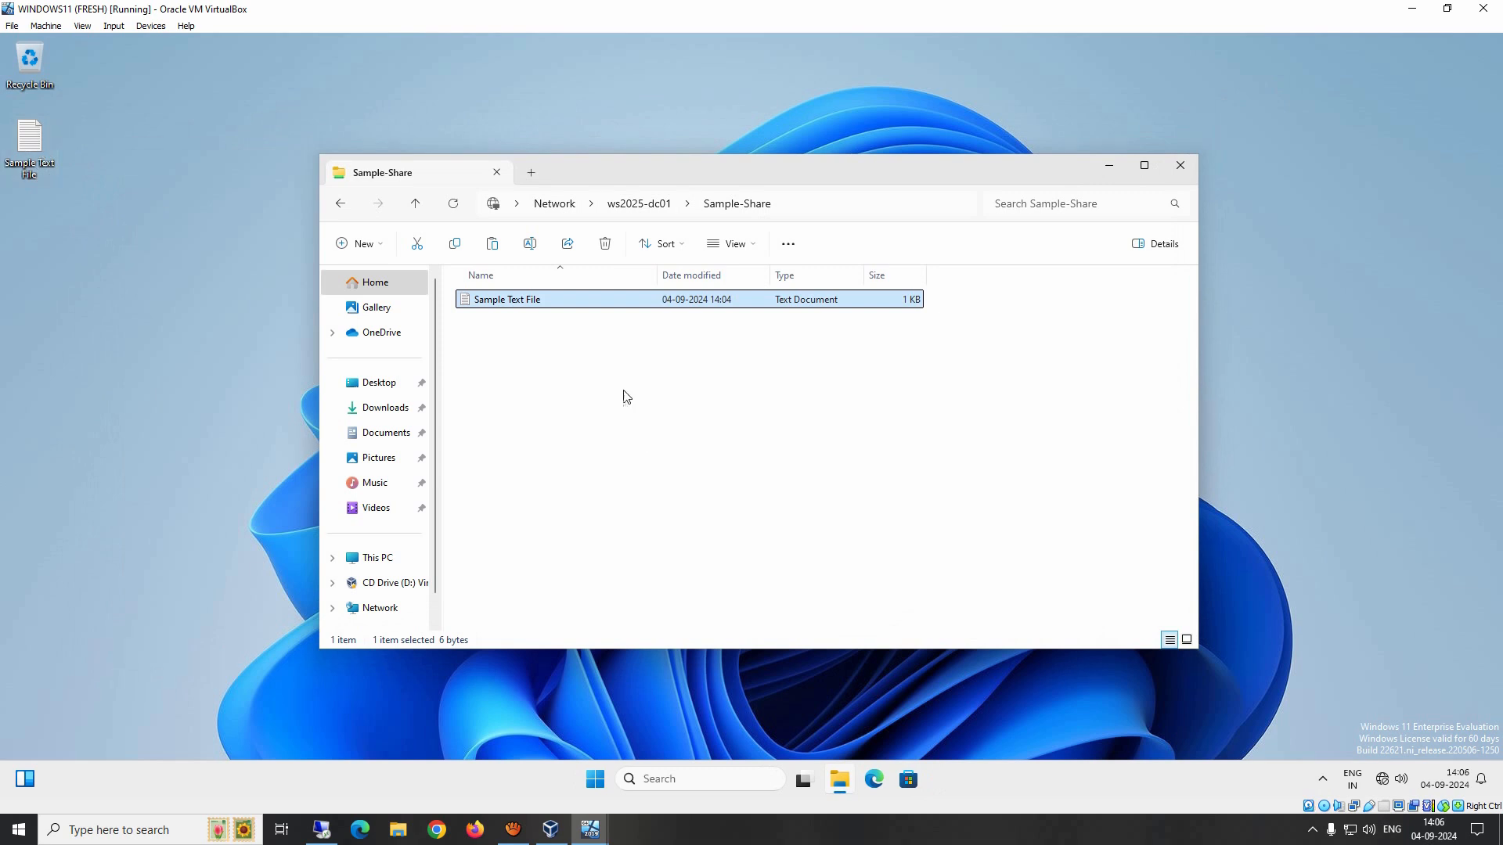
# Step: Try to create a new folder inside the Sample-Share network share, and dismiss the denial
pyautogui.rightClick(527, 368)
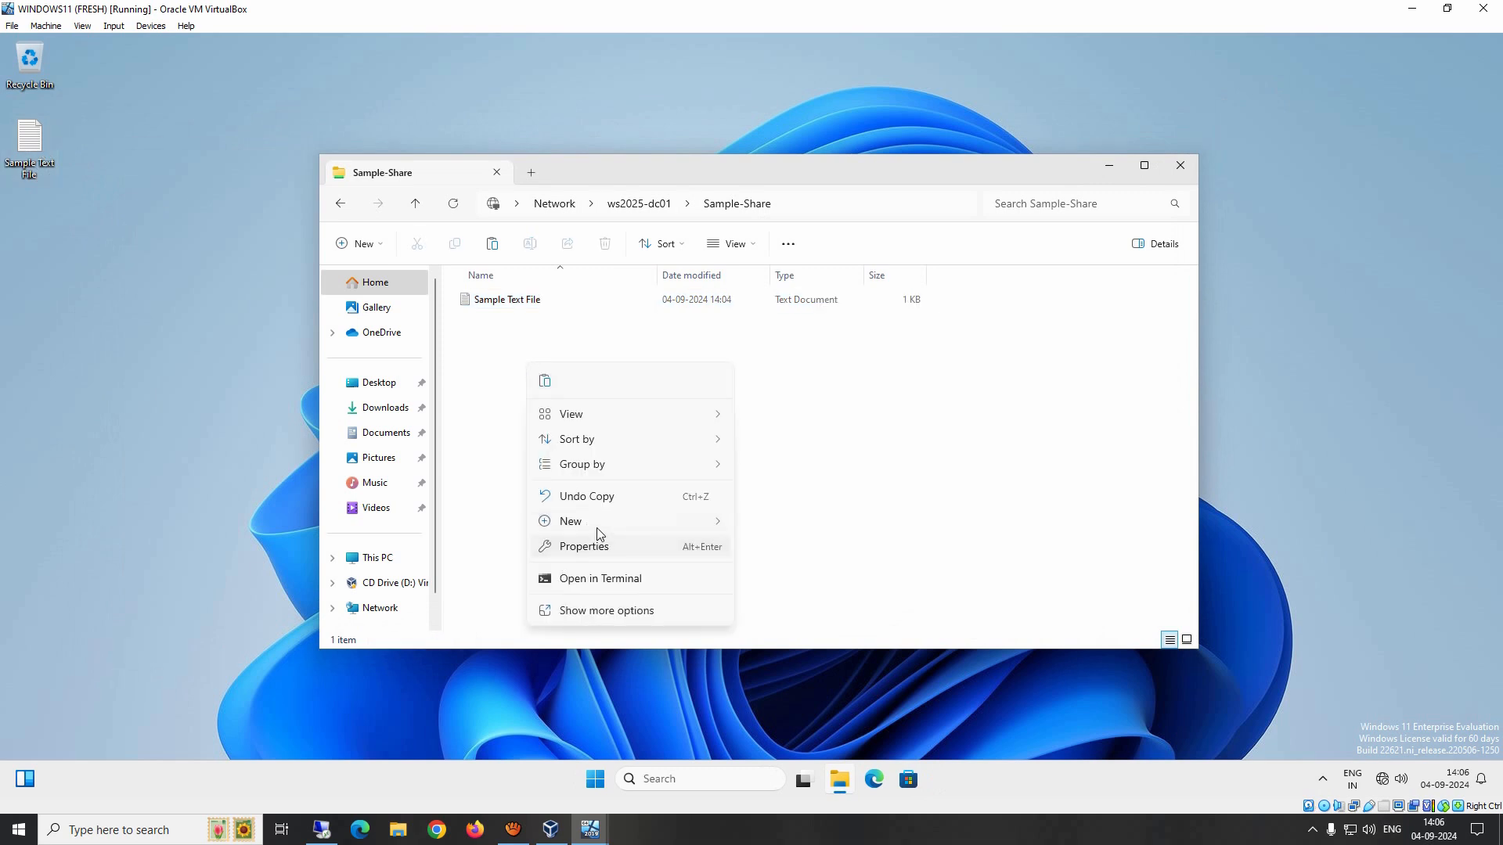
pyautogui.moveTo(595, 522)
pyautogui.click(812, 523)
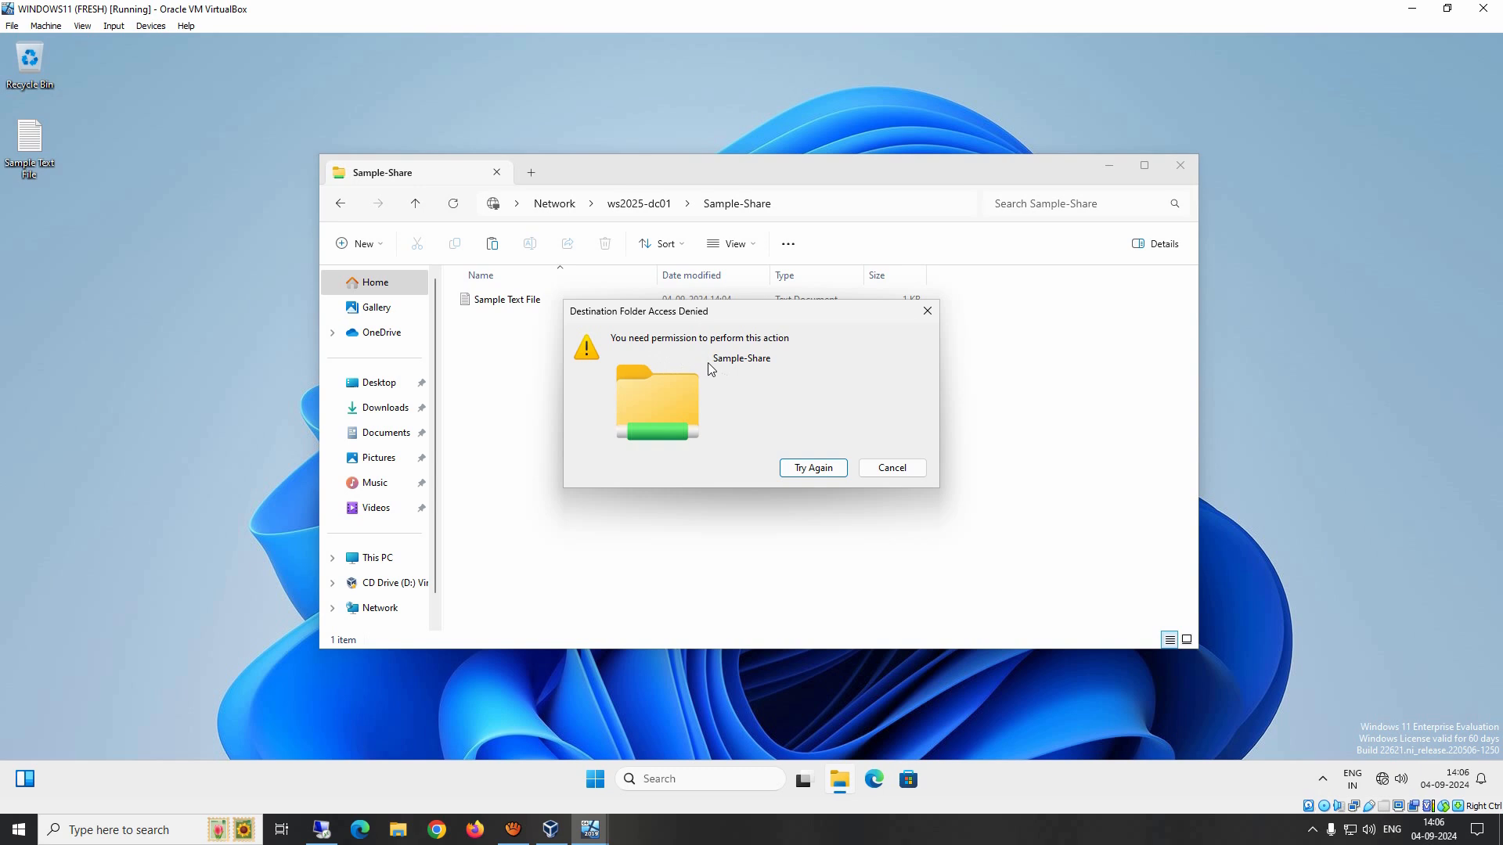
pyautogui.click(900, 473)
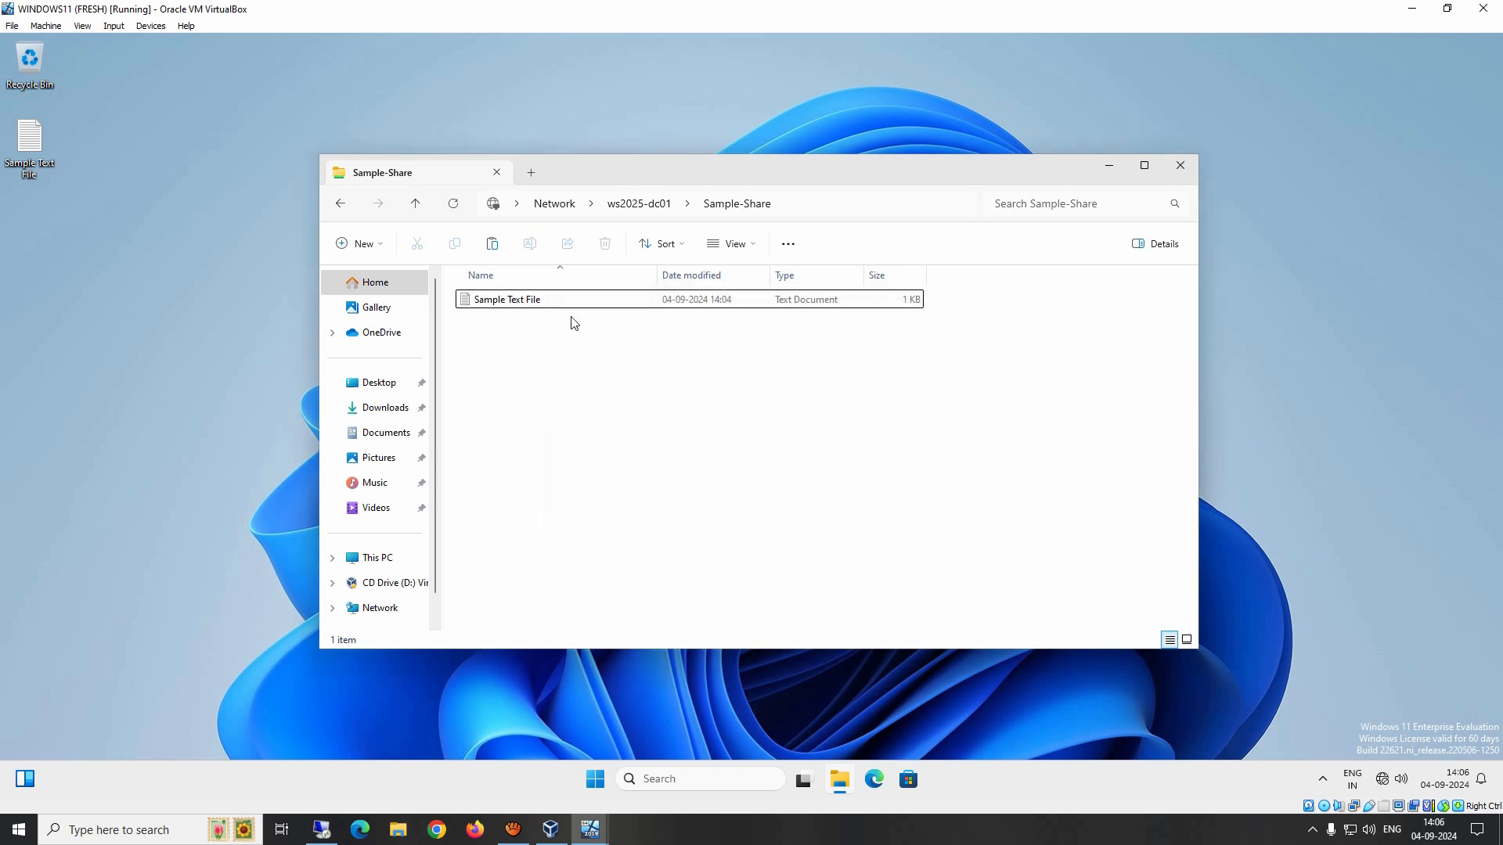
# Step: Open Sample Text File from the share, add a new line reading Hi, and try to save it on closing
pyautogui.doubleClick(523, 306)
pyautogui.click(333, 221)
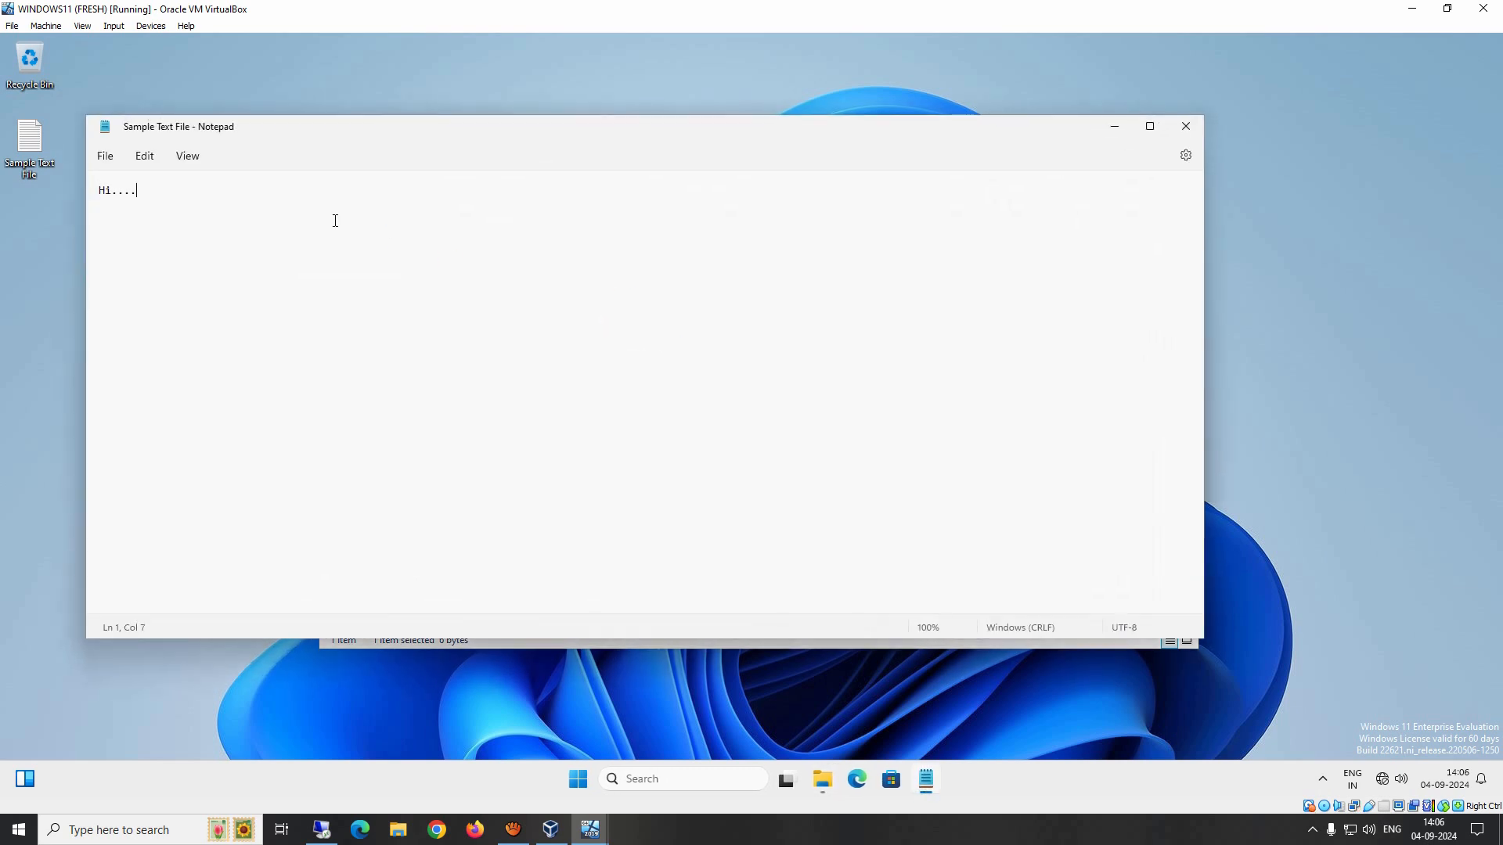
pyautogui.press('Return')
pyautogui.press('Return')
pyautogui.write('Hi')
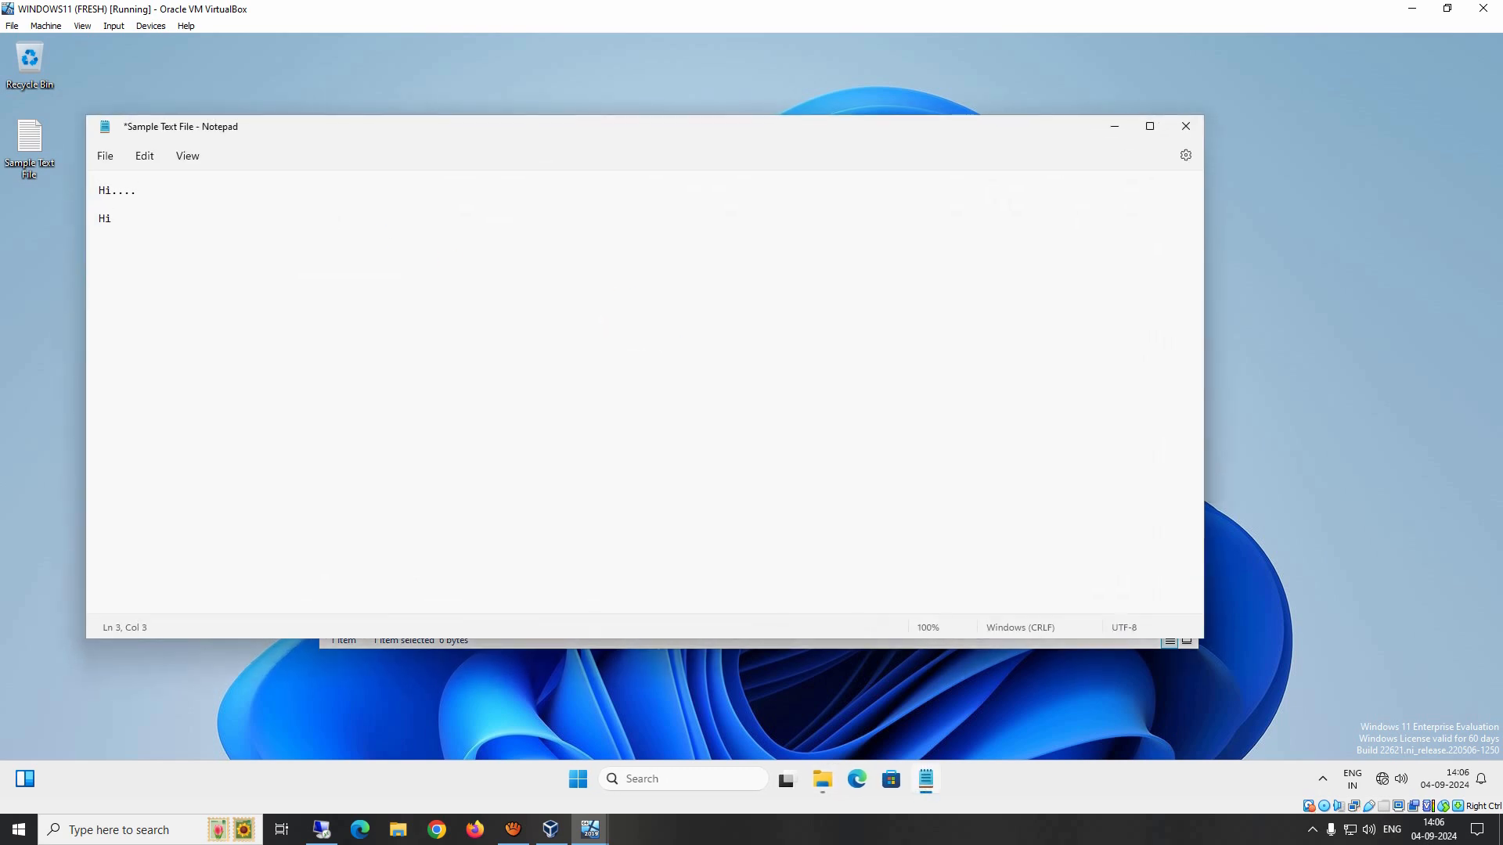
pyautogui.click(1186, 126)
pyautogui.click(496, 426)
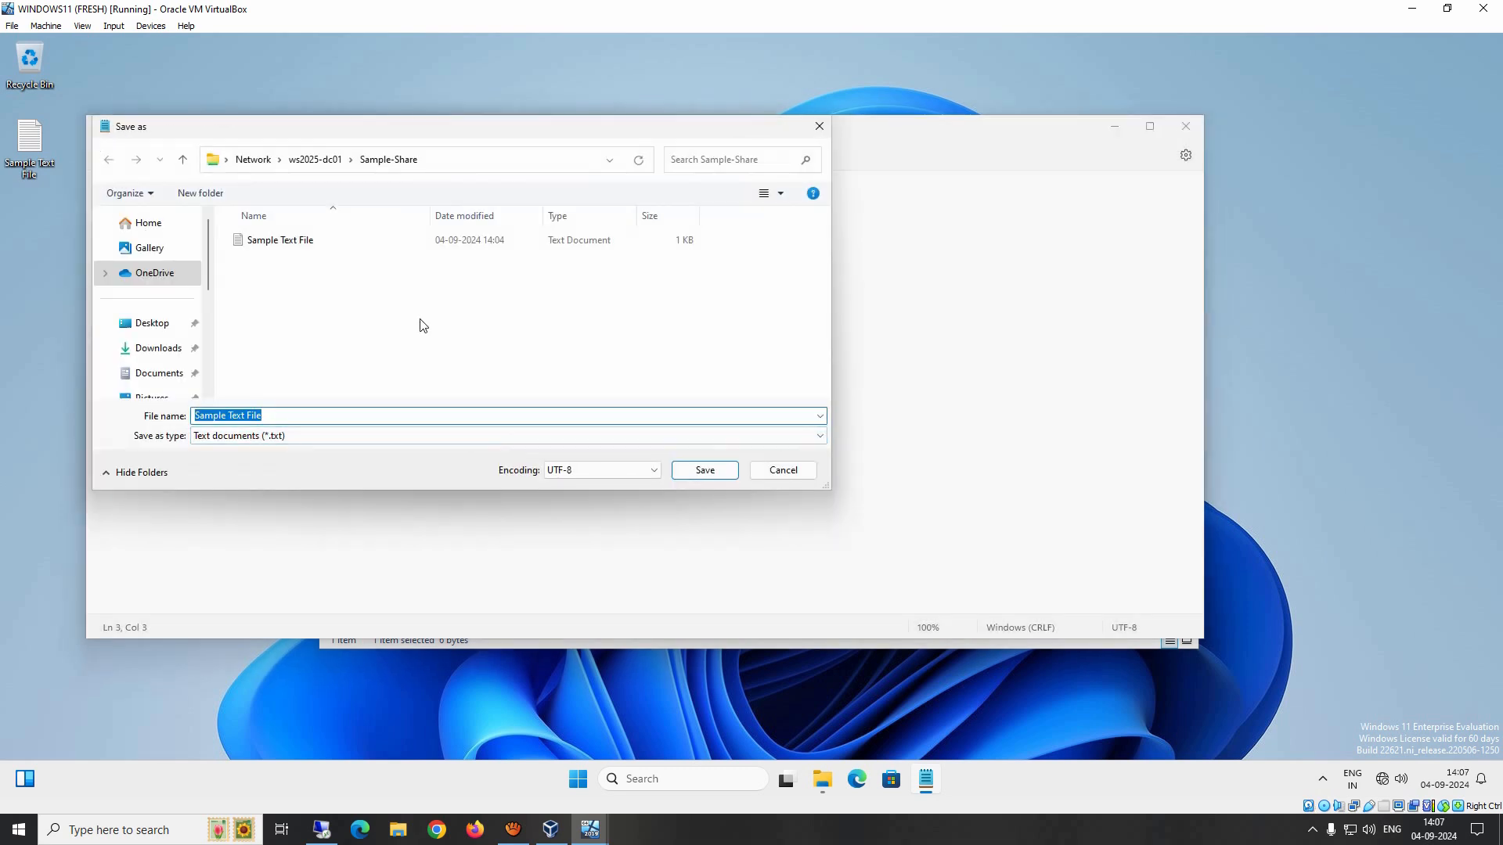
# Step: Cancel the Save As dialog and close Notepad without saving the shared file
pyautogui.click(774, 476)
pyautogui.click(1186, 126)
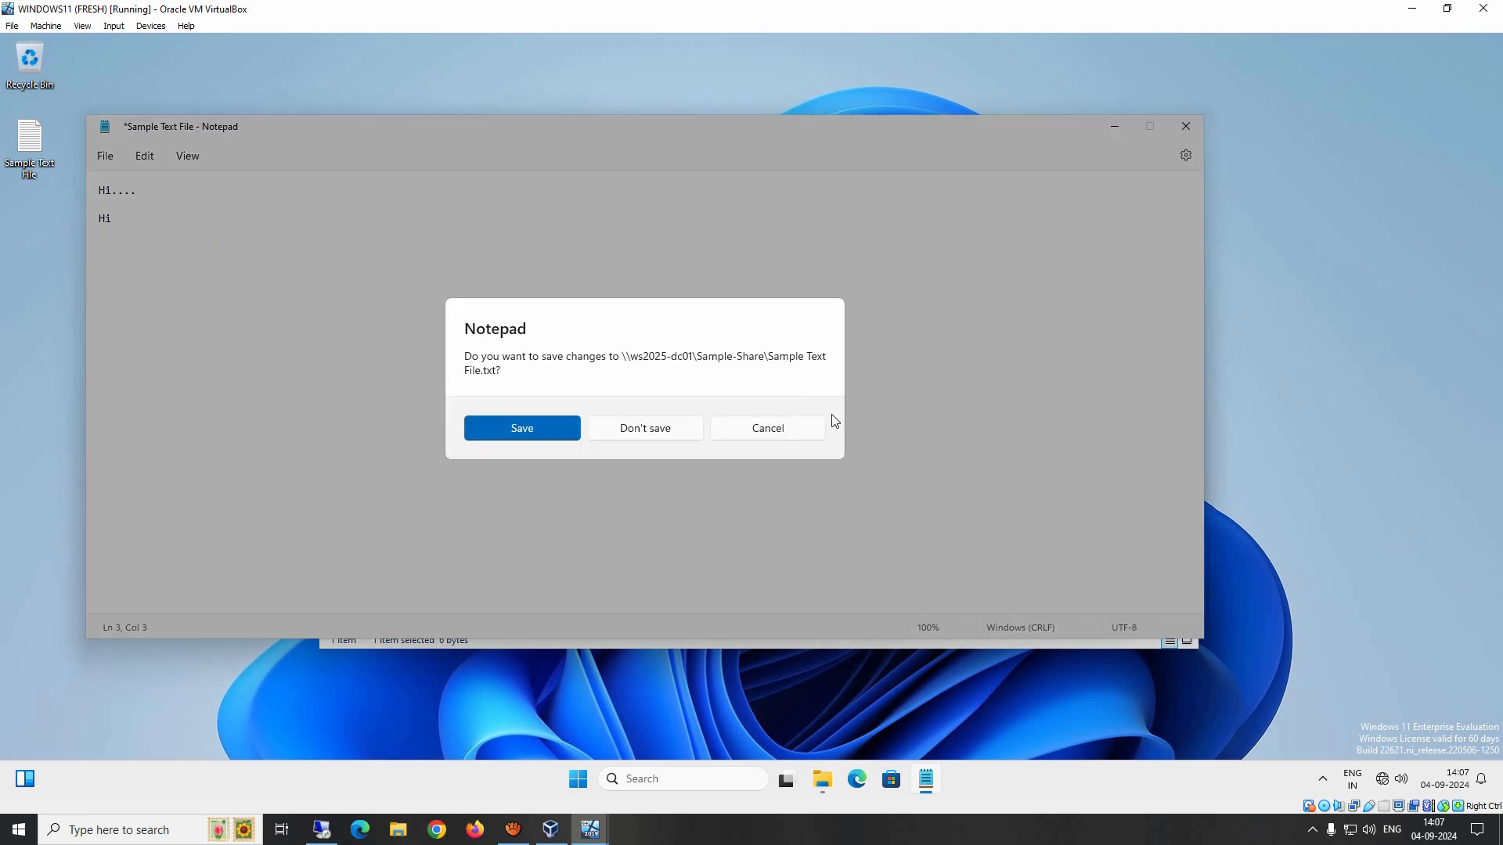
pyautogui.click(653, 434)
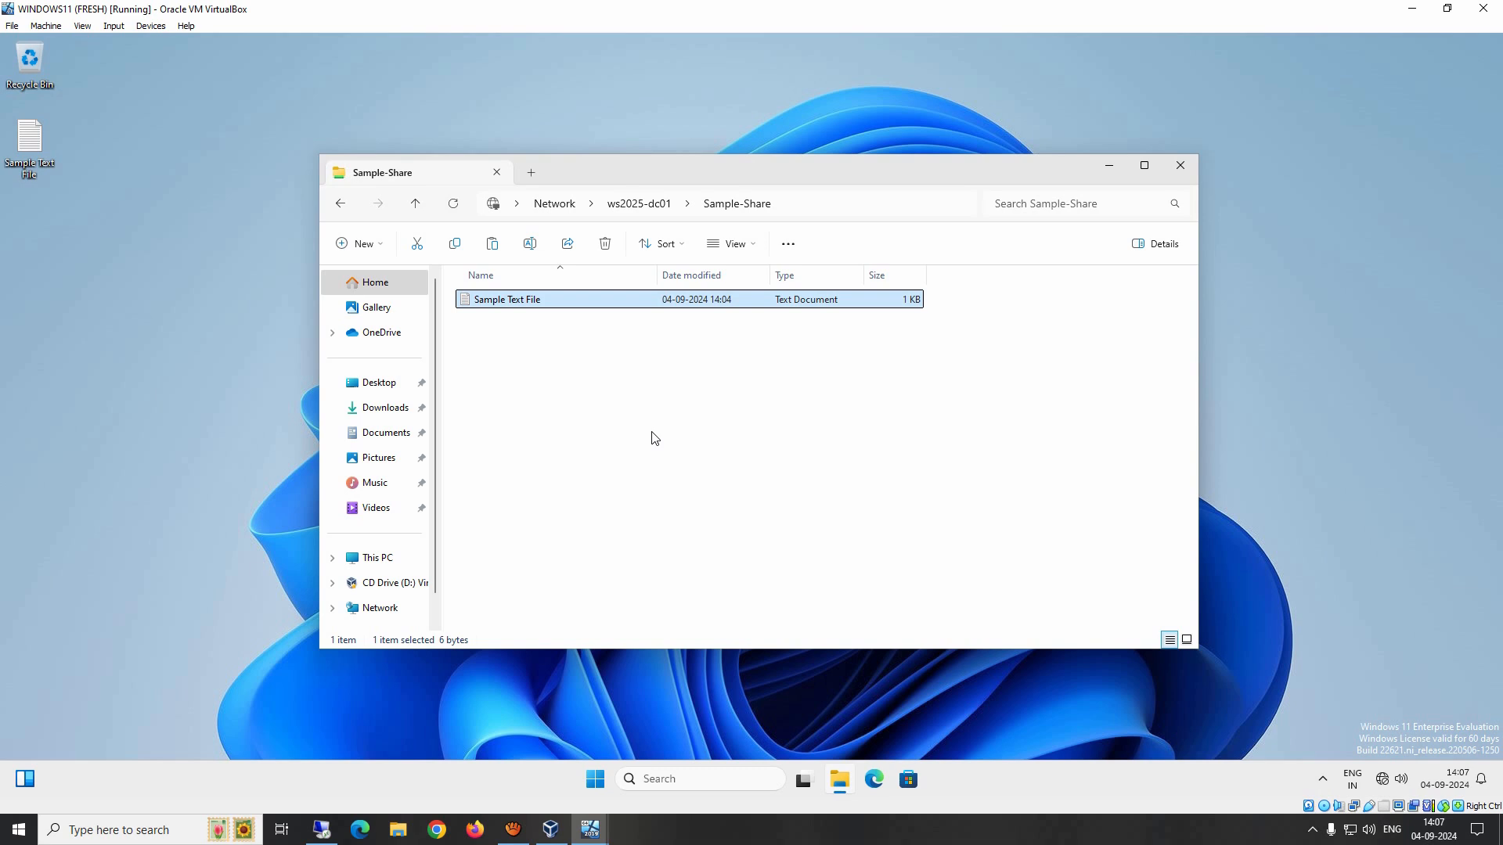
# Step: Map the server's Sample-Share folder as network drive Z: with reconnect at sign-in enabled
pyautogui.click(648, 205)
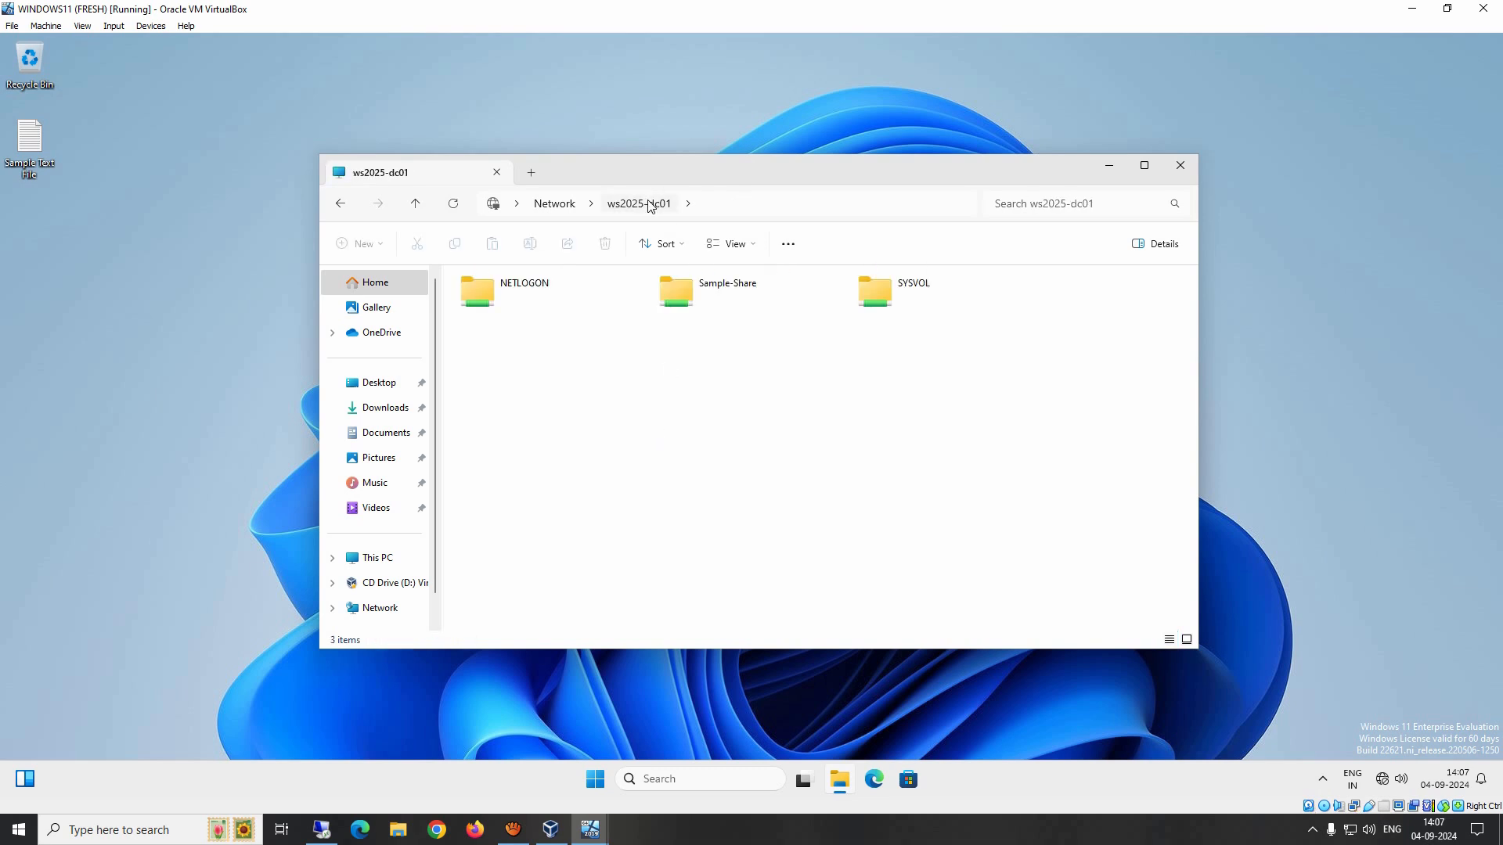
pyautogui.click(680, 297)
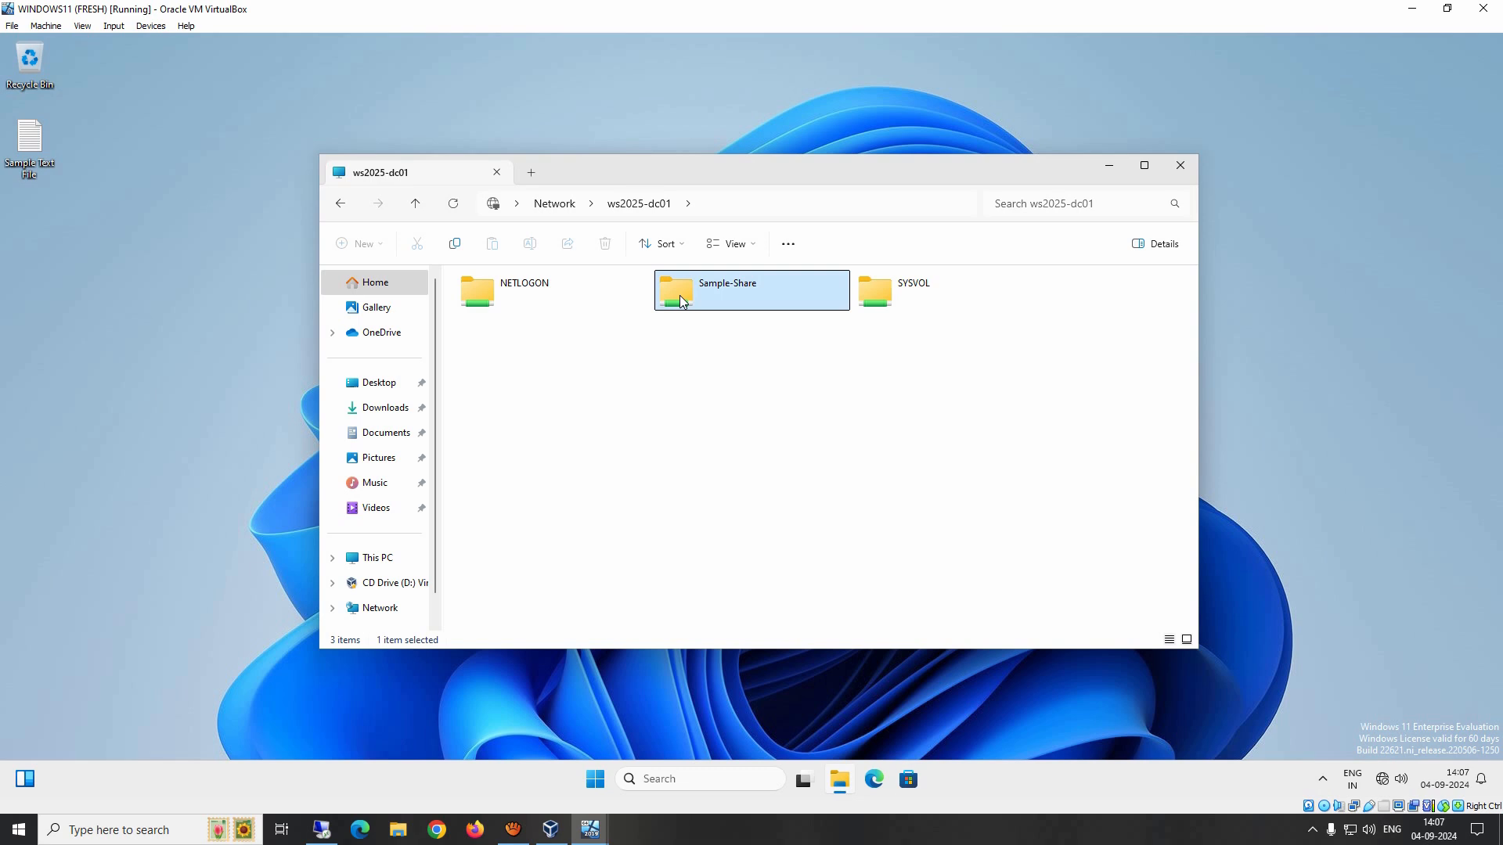
pyautogui.rightClick(681, 301)
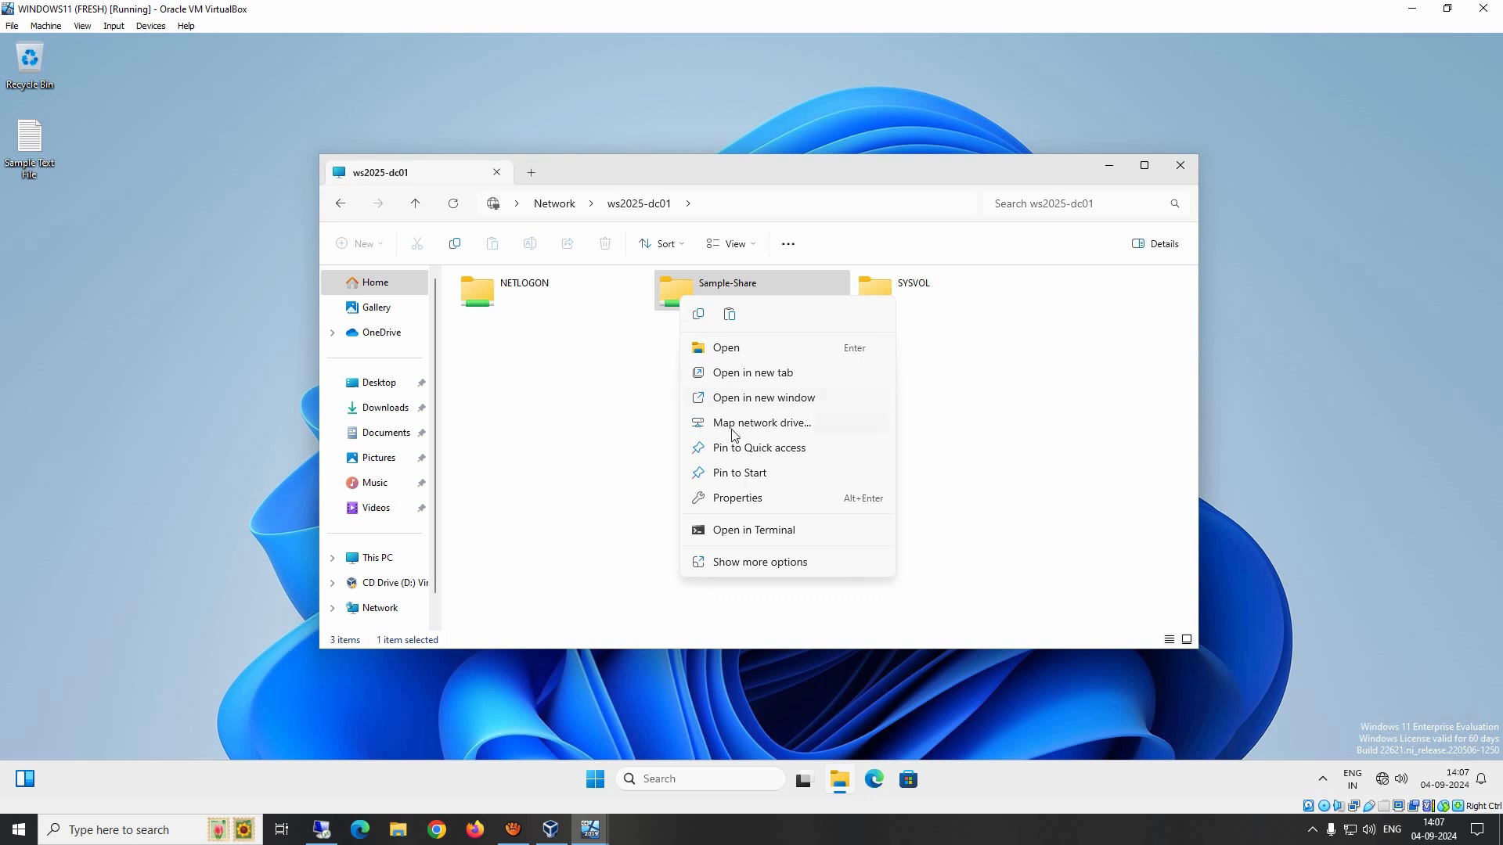
pyautogui.click(779, 424)
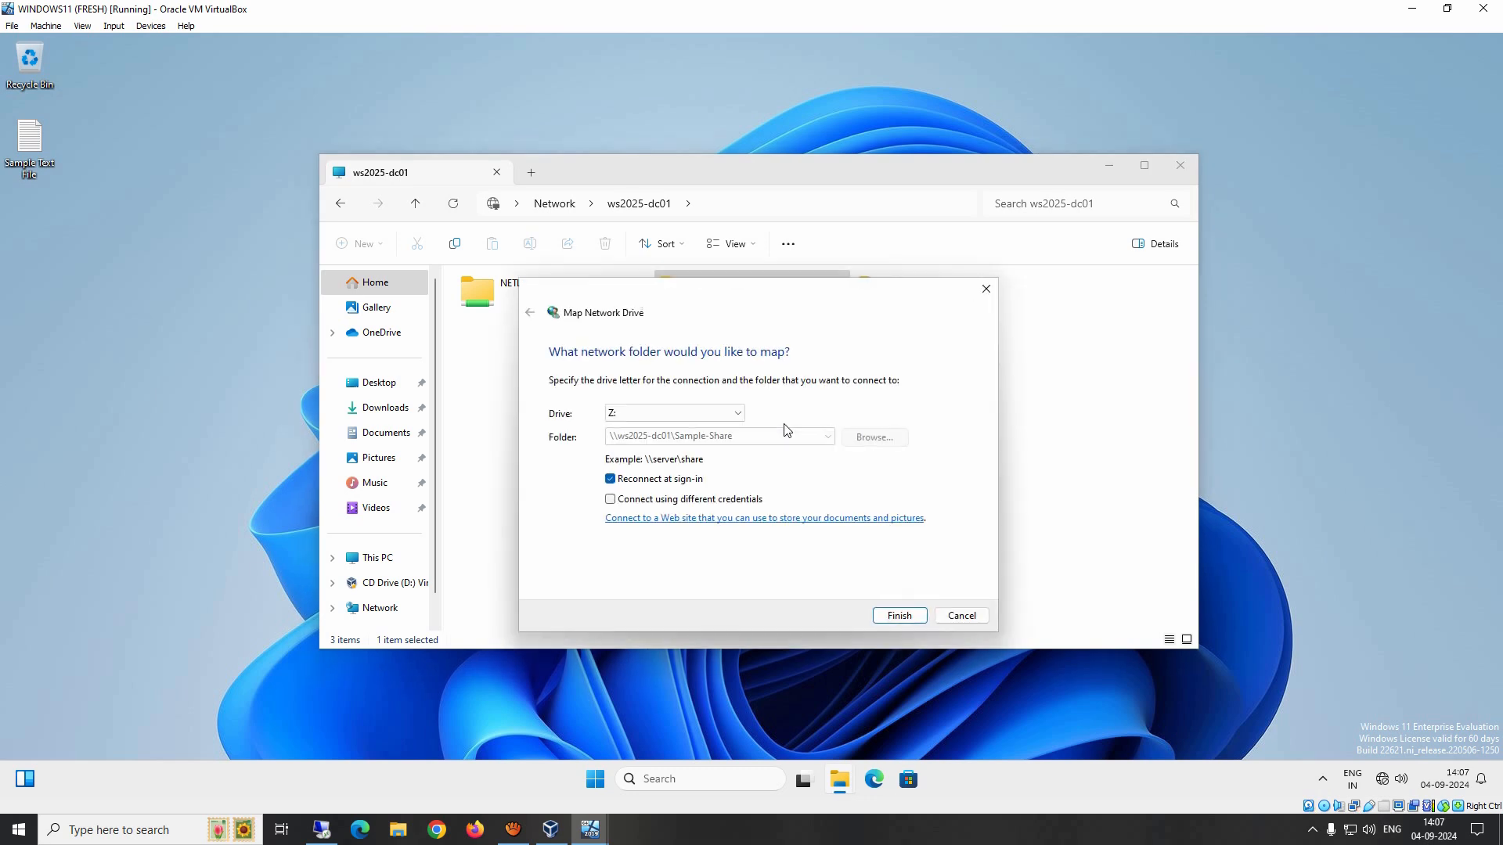
pyautogui.click(509, 421)
pyautogui.press('super+e')
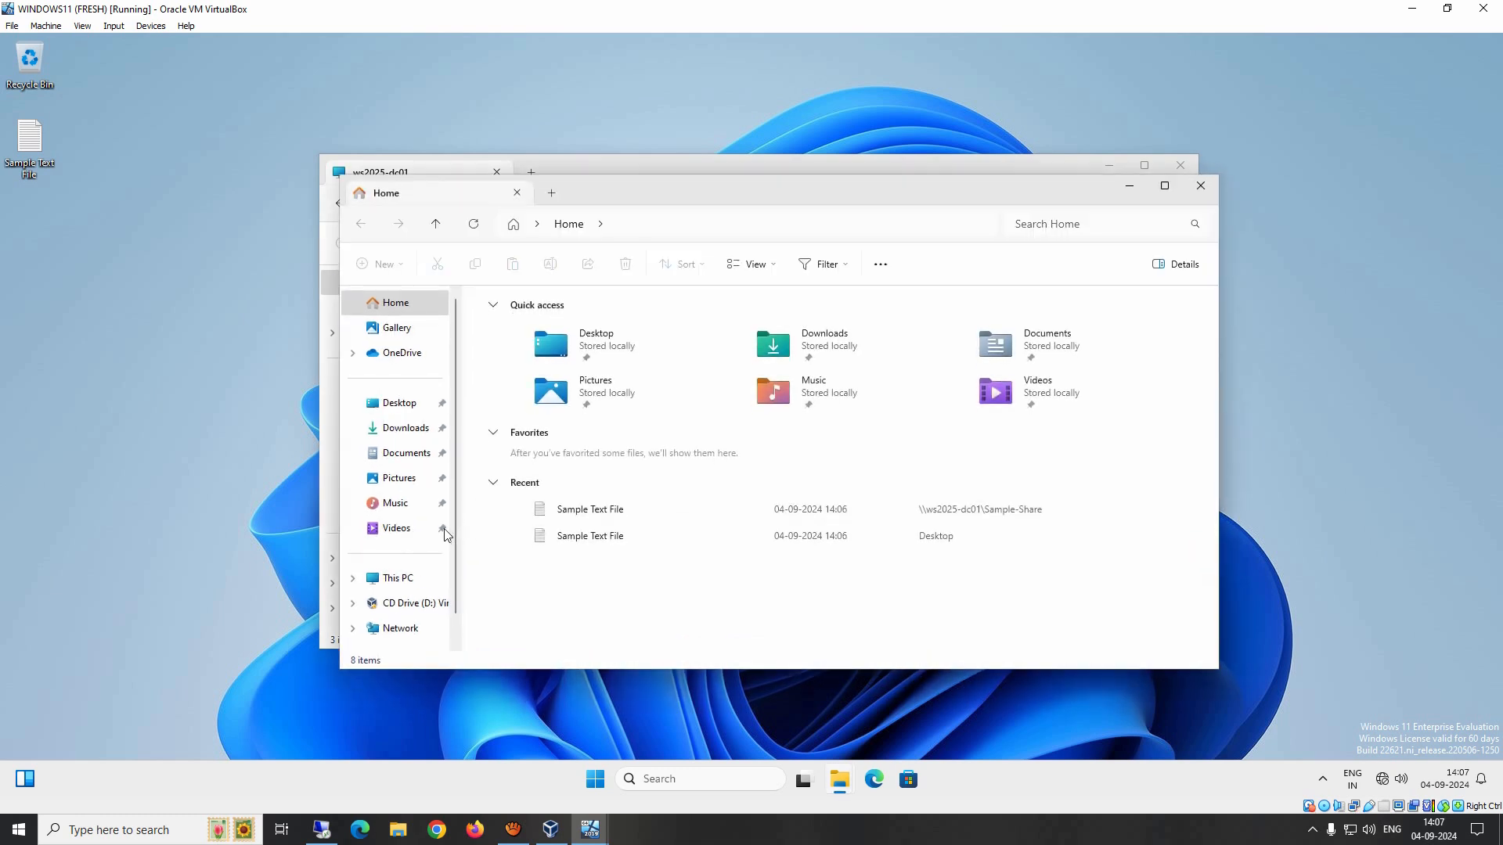
pyautogui.click(391, 581)
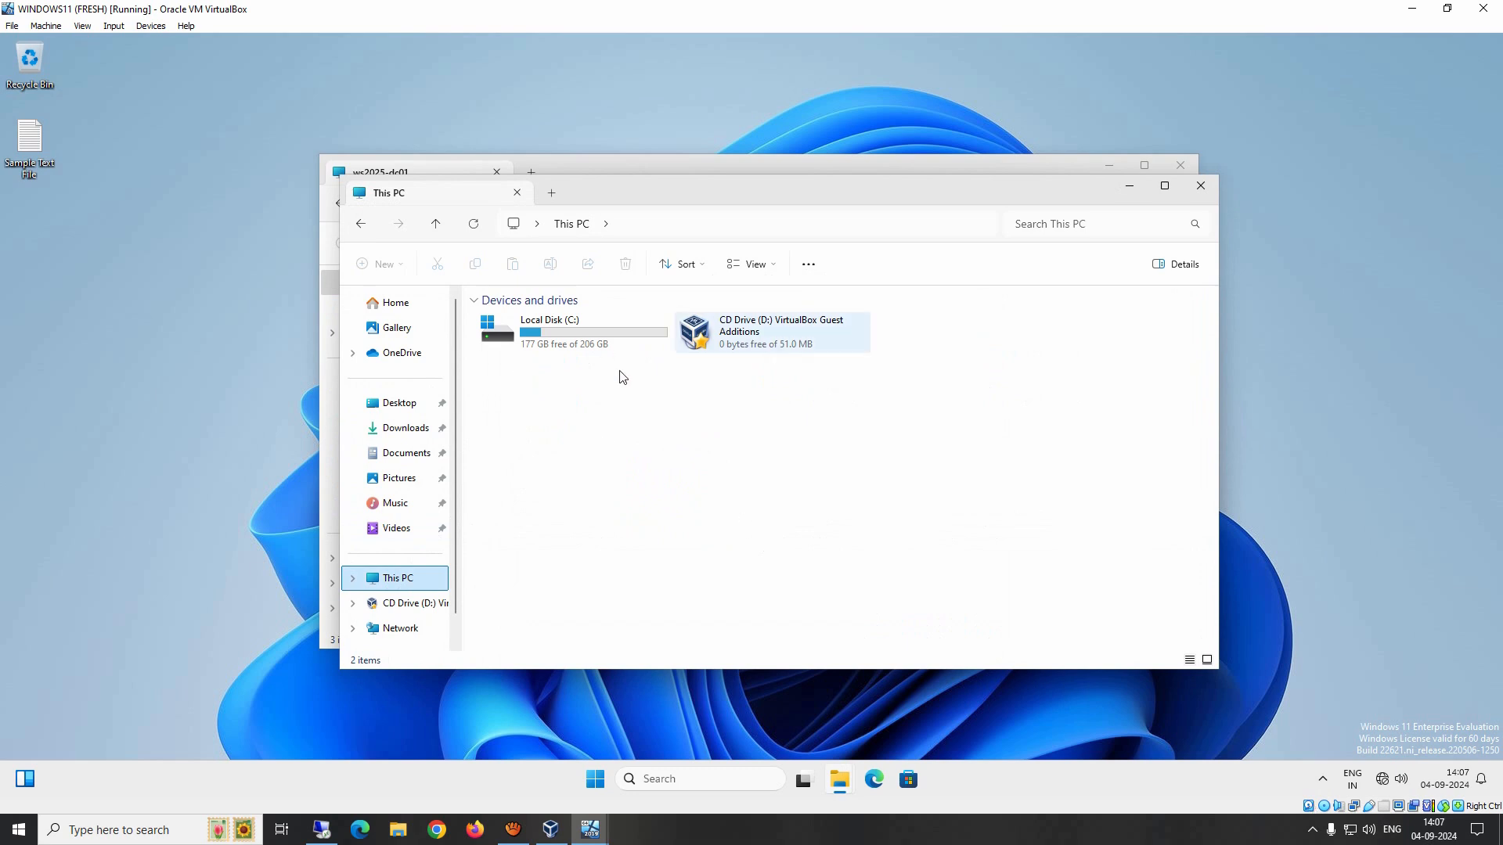
pyautogui.moveTo(692, 193); pyautogui.dragTo(964, 82)
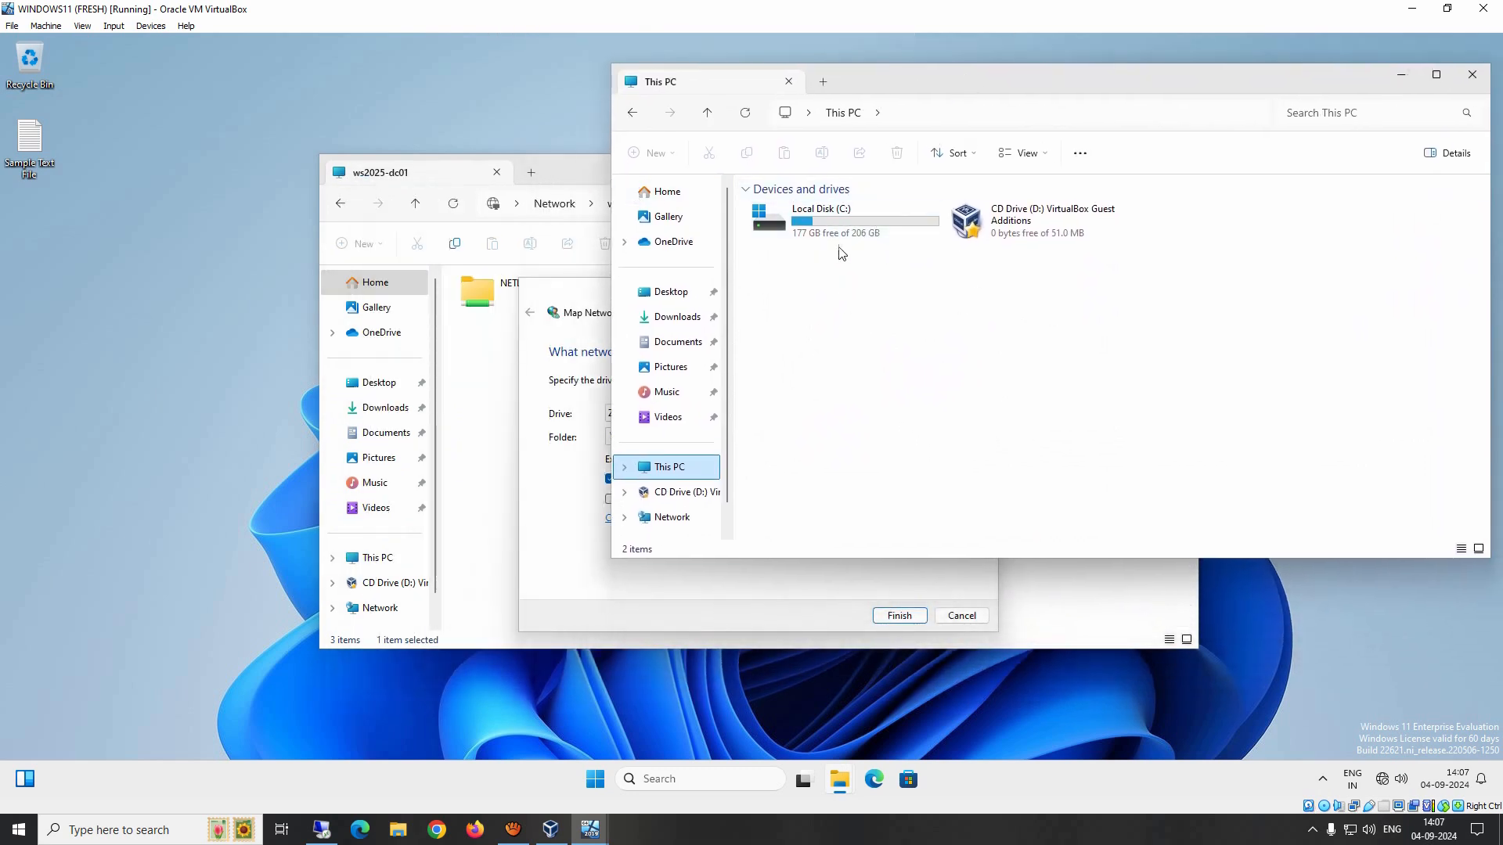
pyautogui.click(530, 486)
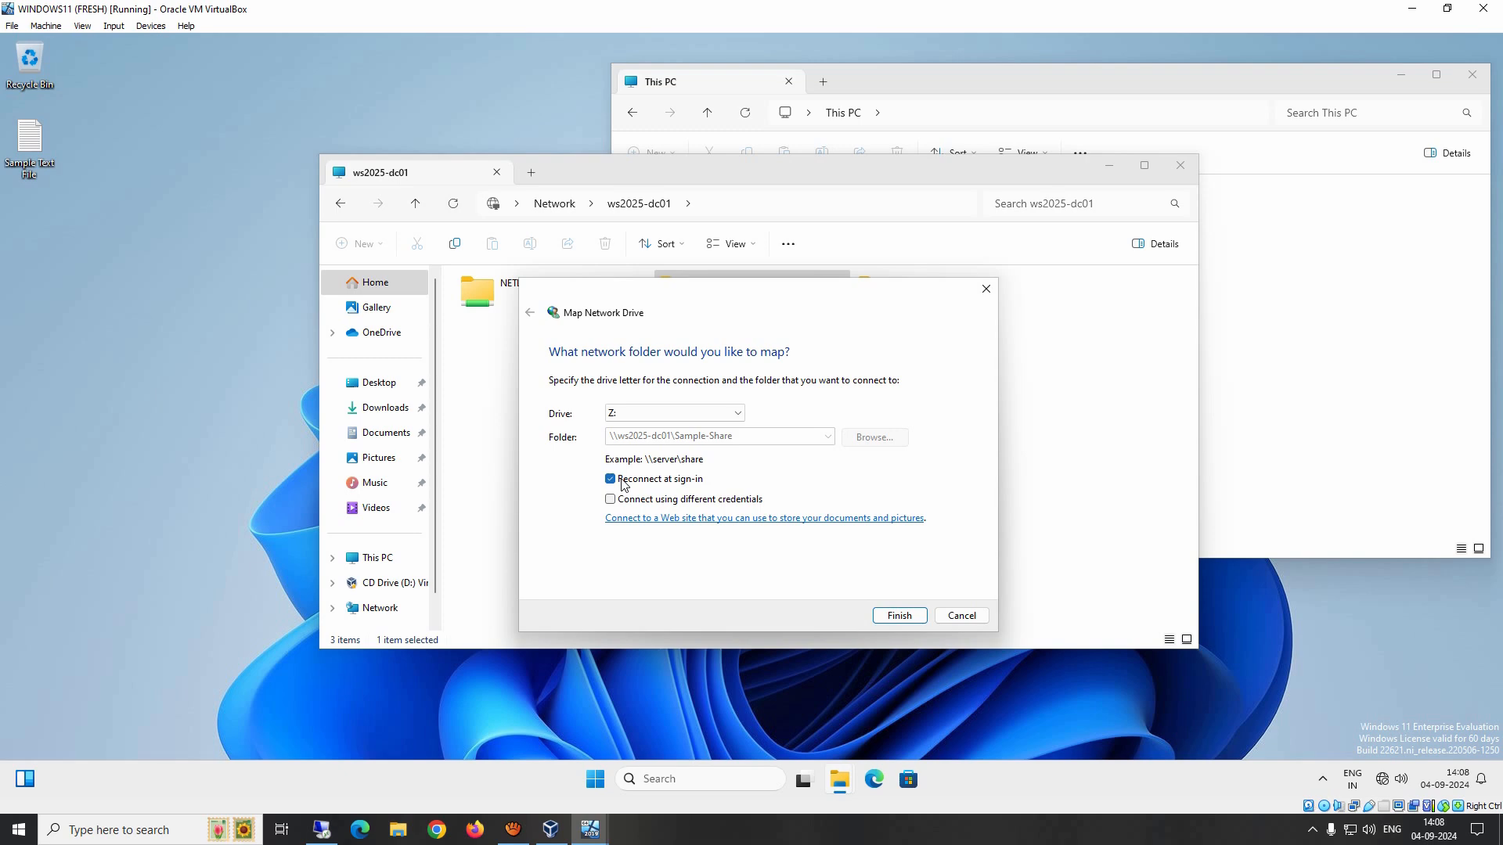
pyautogui.click(900, 616)
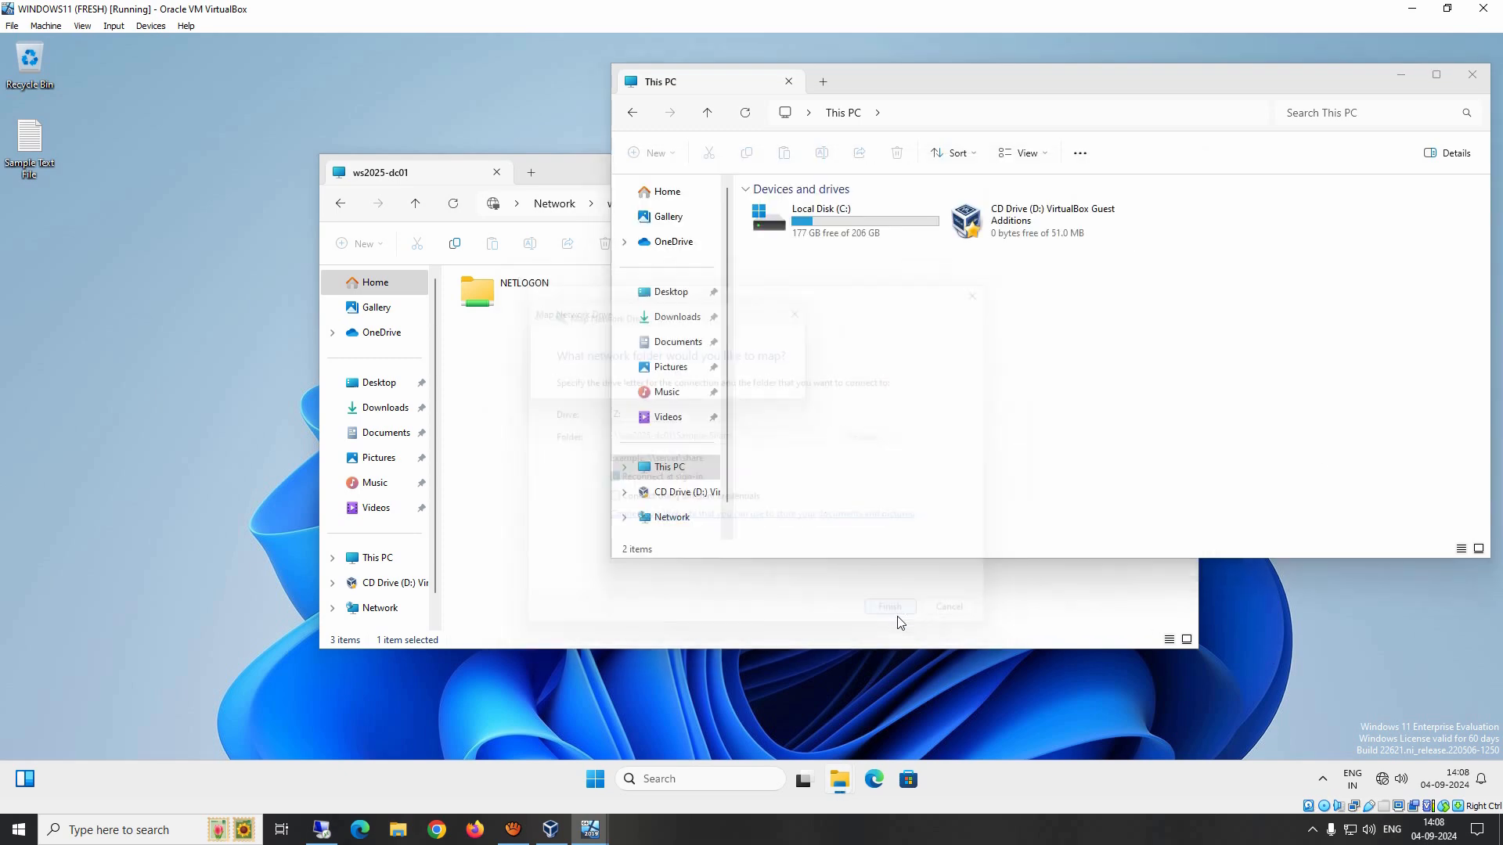
# Step: Close both File Explorer windows on the client
pyautogui.click(868, 46)
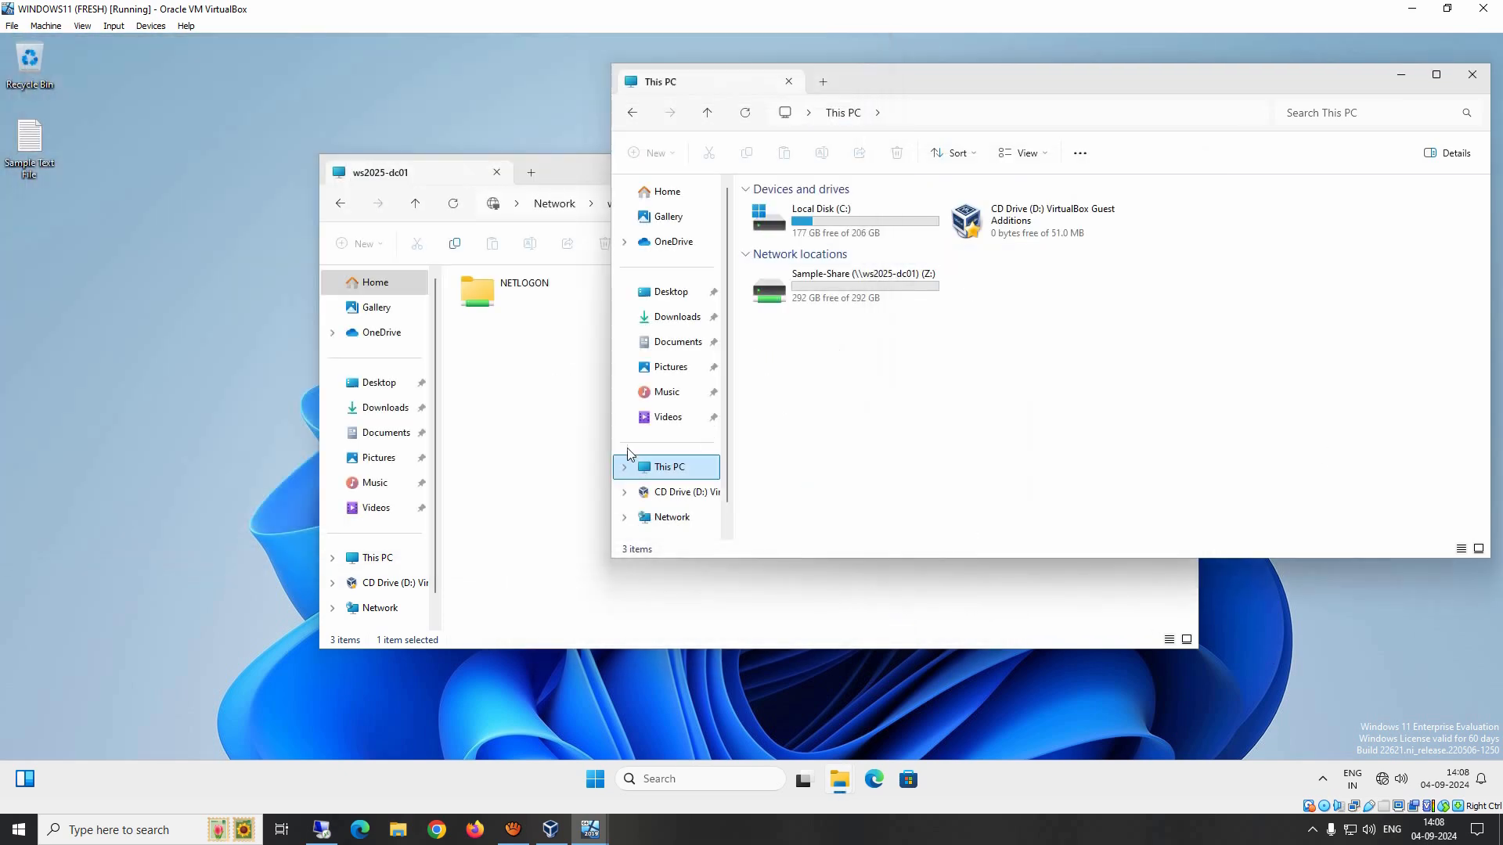
pyautogui.click(513, 374)
pyautogui.click(1177, 171)
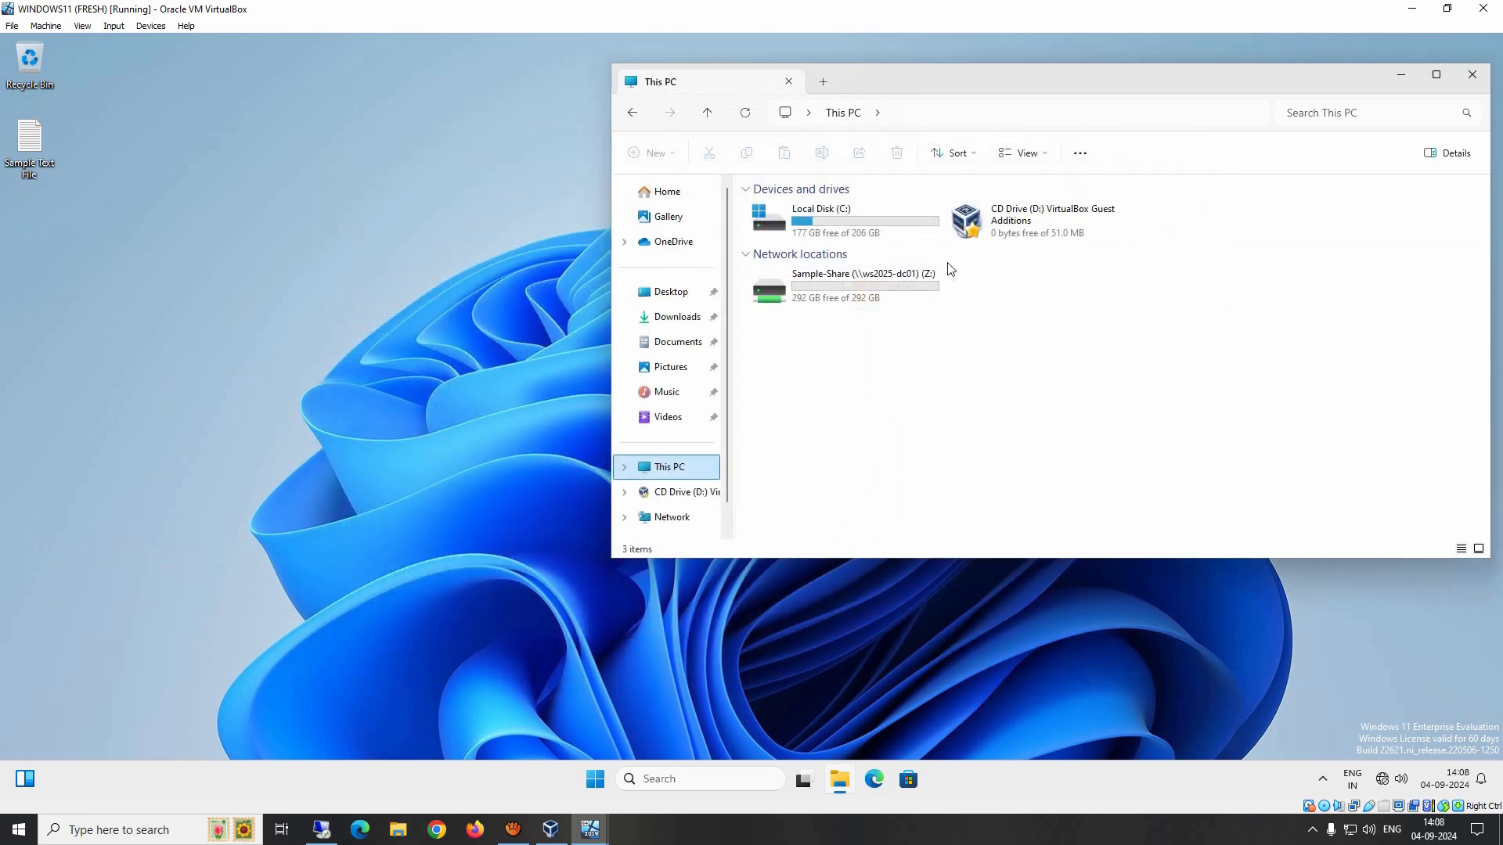
pyautogui.click(1471, 74)
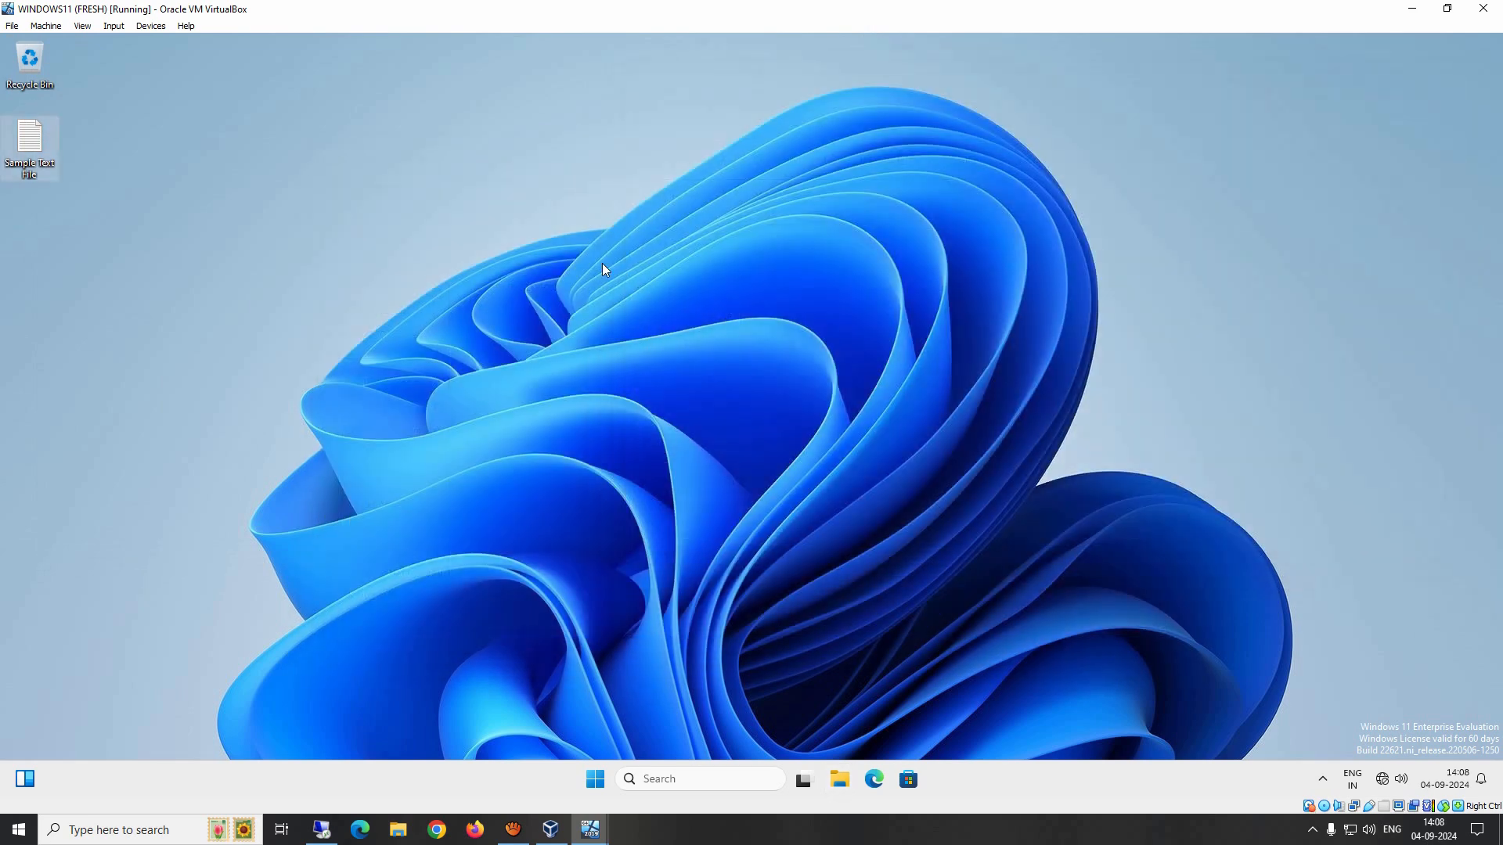
# Step: Reopen File Explorer at This PC to view the client's network locations
pyautogui.press('super+r')
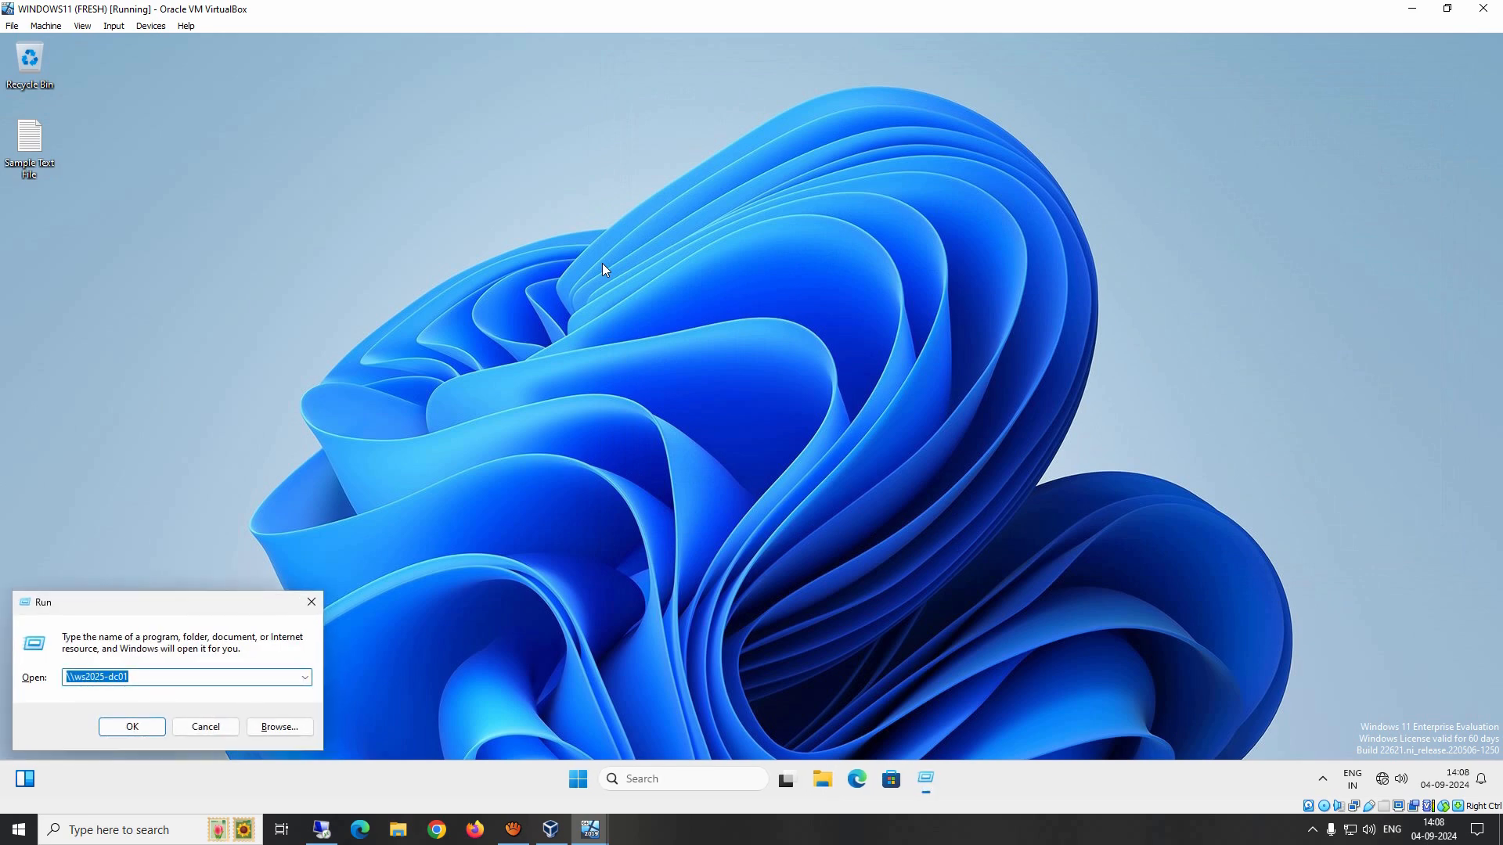
pyautogui.press('Return')
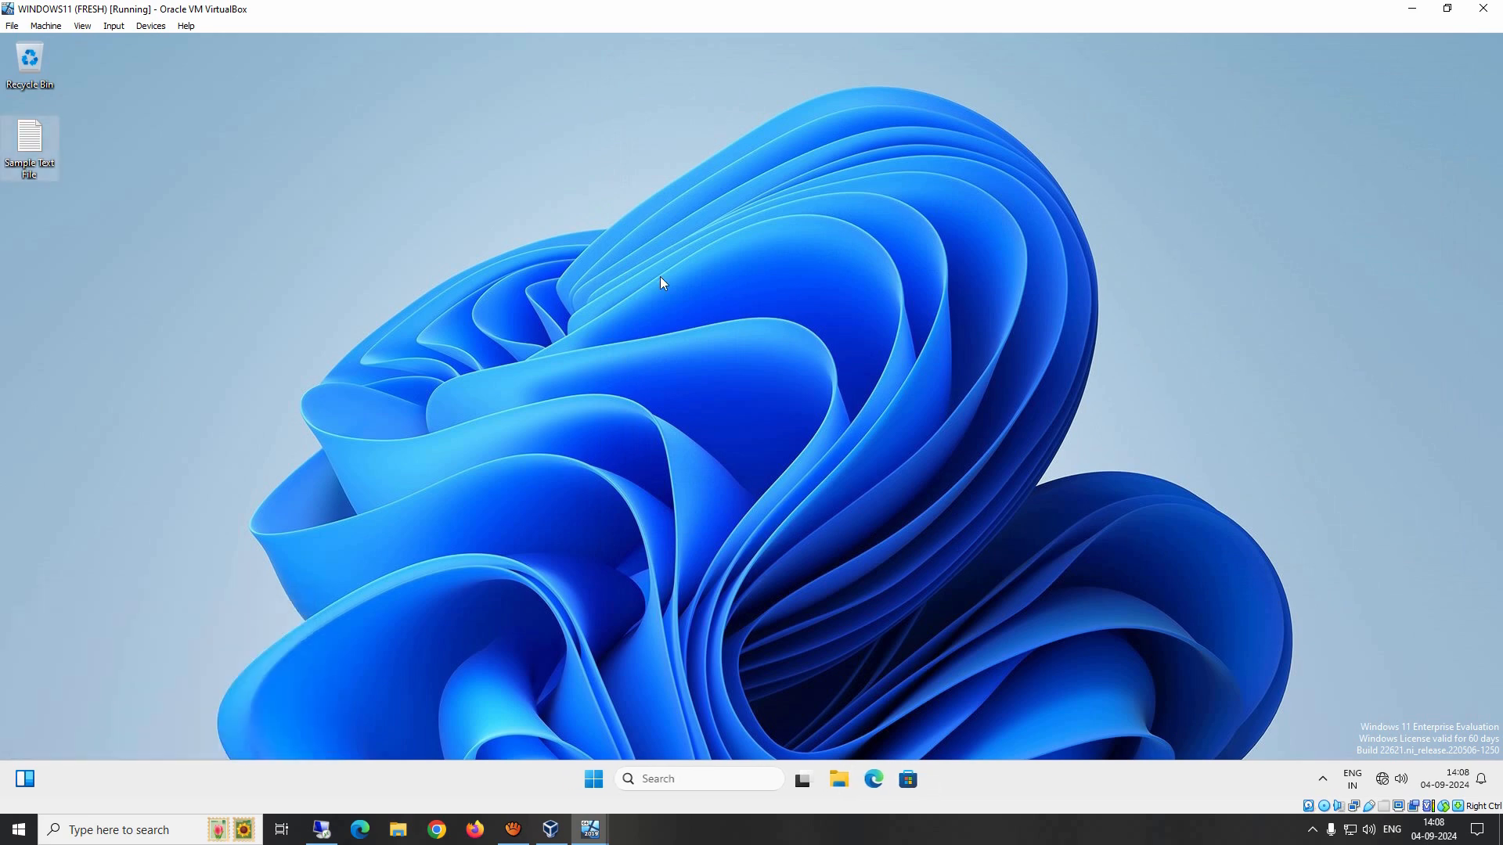
pyautogui.click(844, 773)
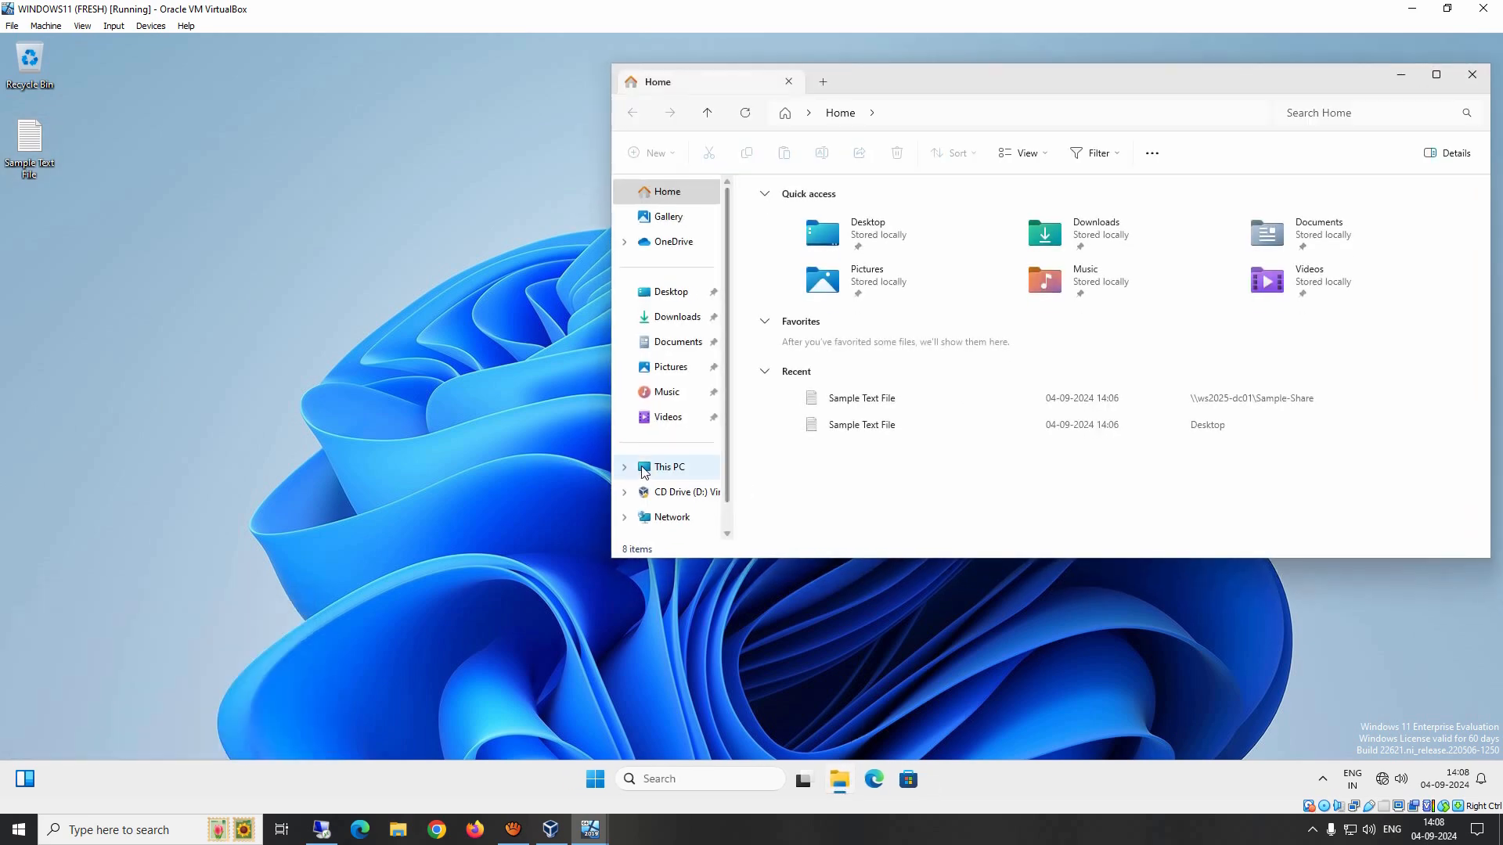
pyautogui.click(662, 468)
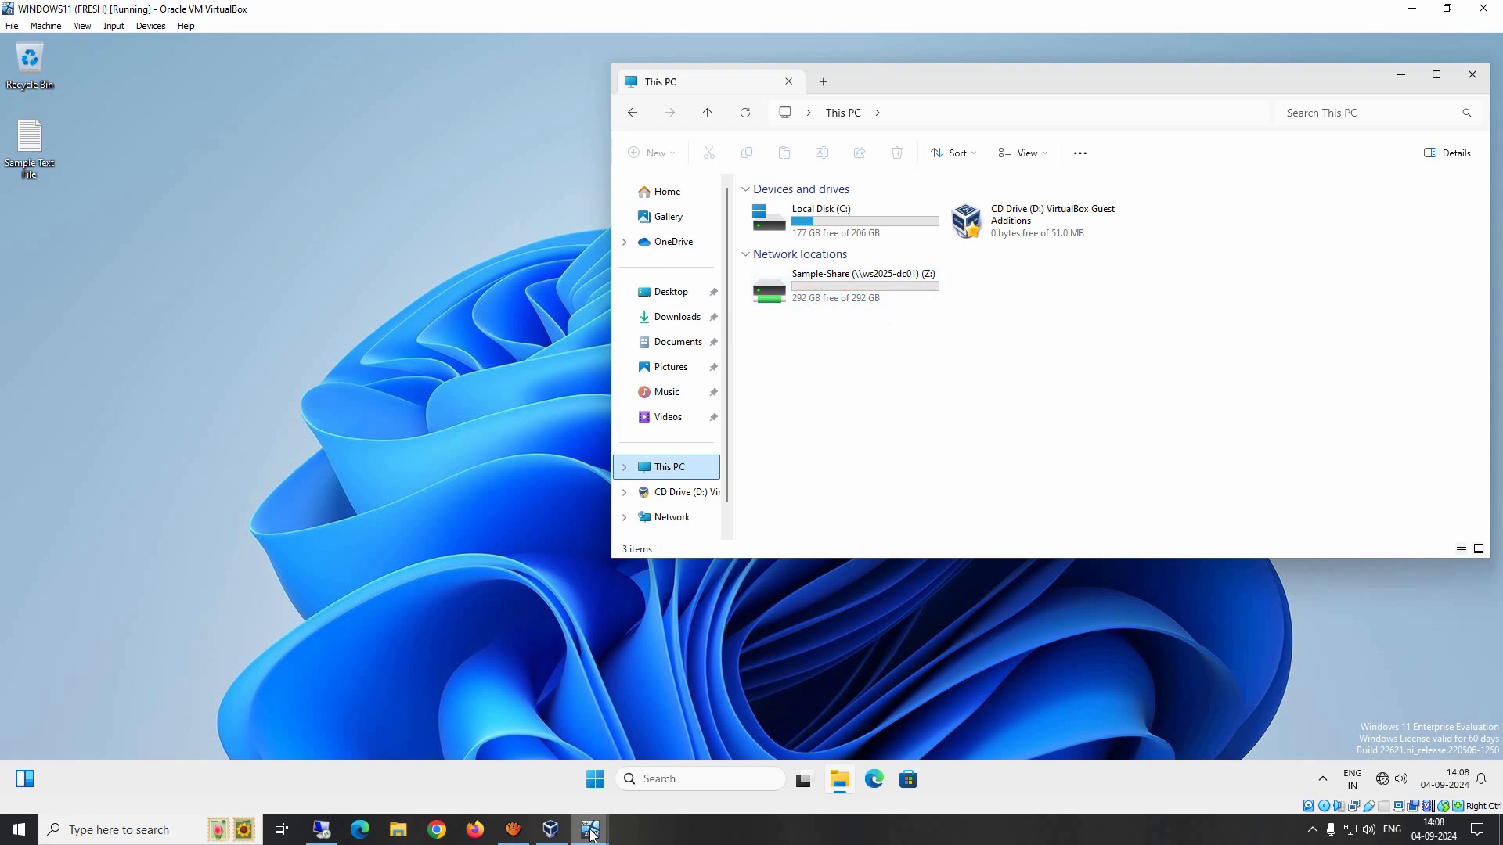
# Step: Switch to the server VM and open File Explorer at This PC
pyautogui.moveTo(590, 830)
pyautogui.click(555, 709)
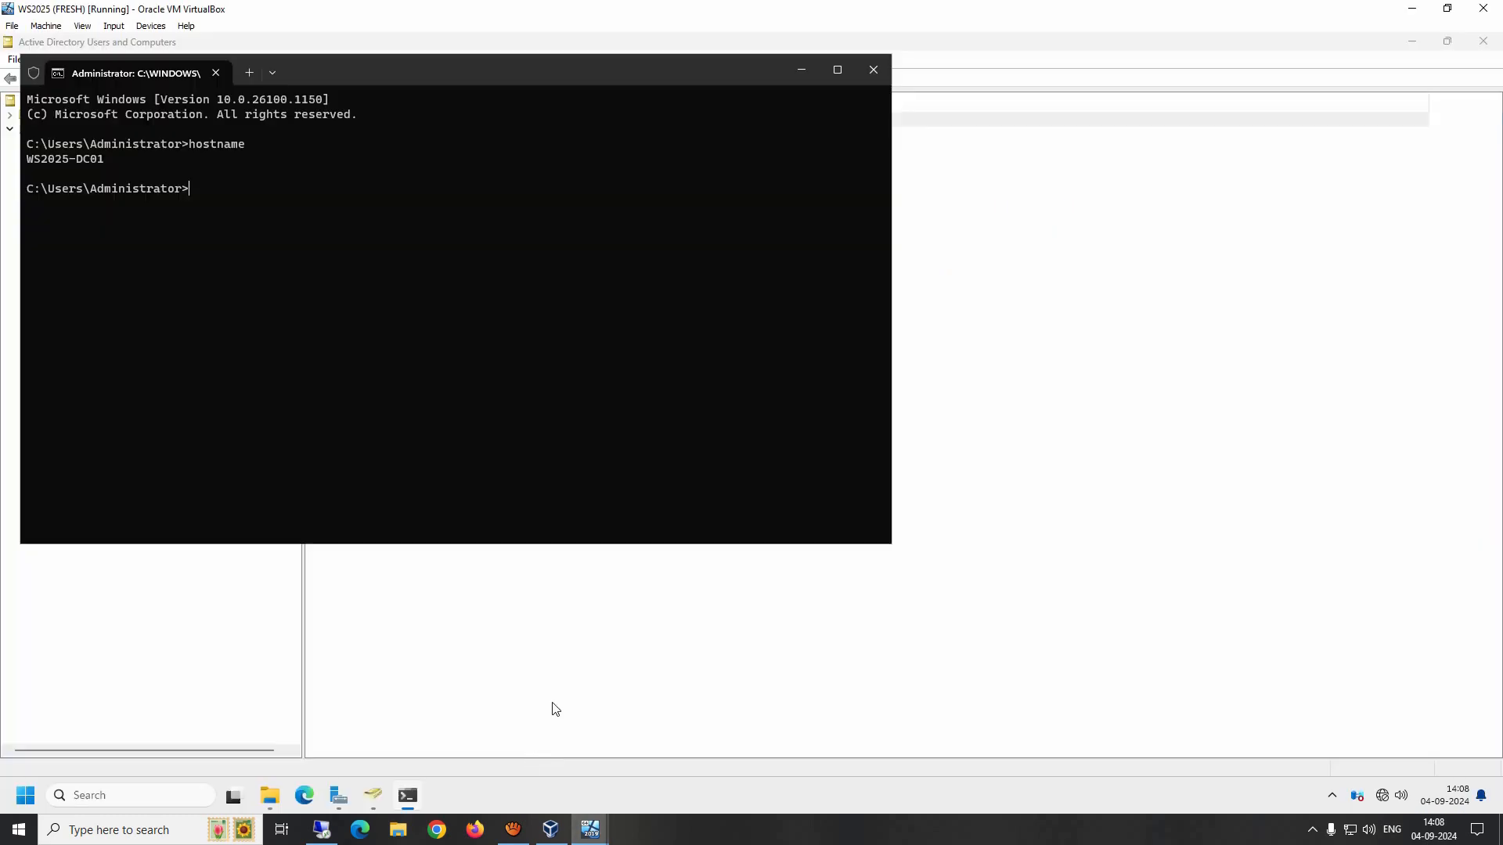
pyautogui.click(270, 796)
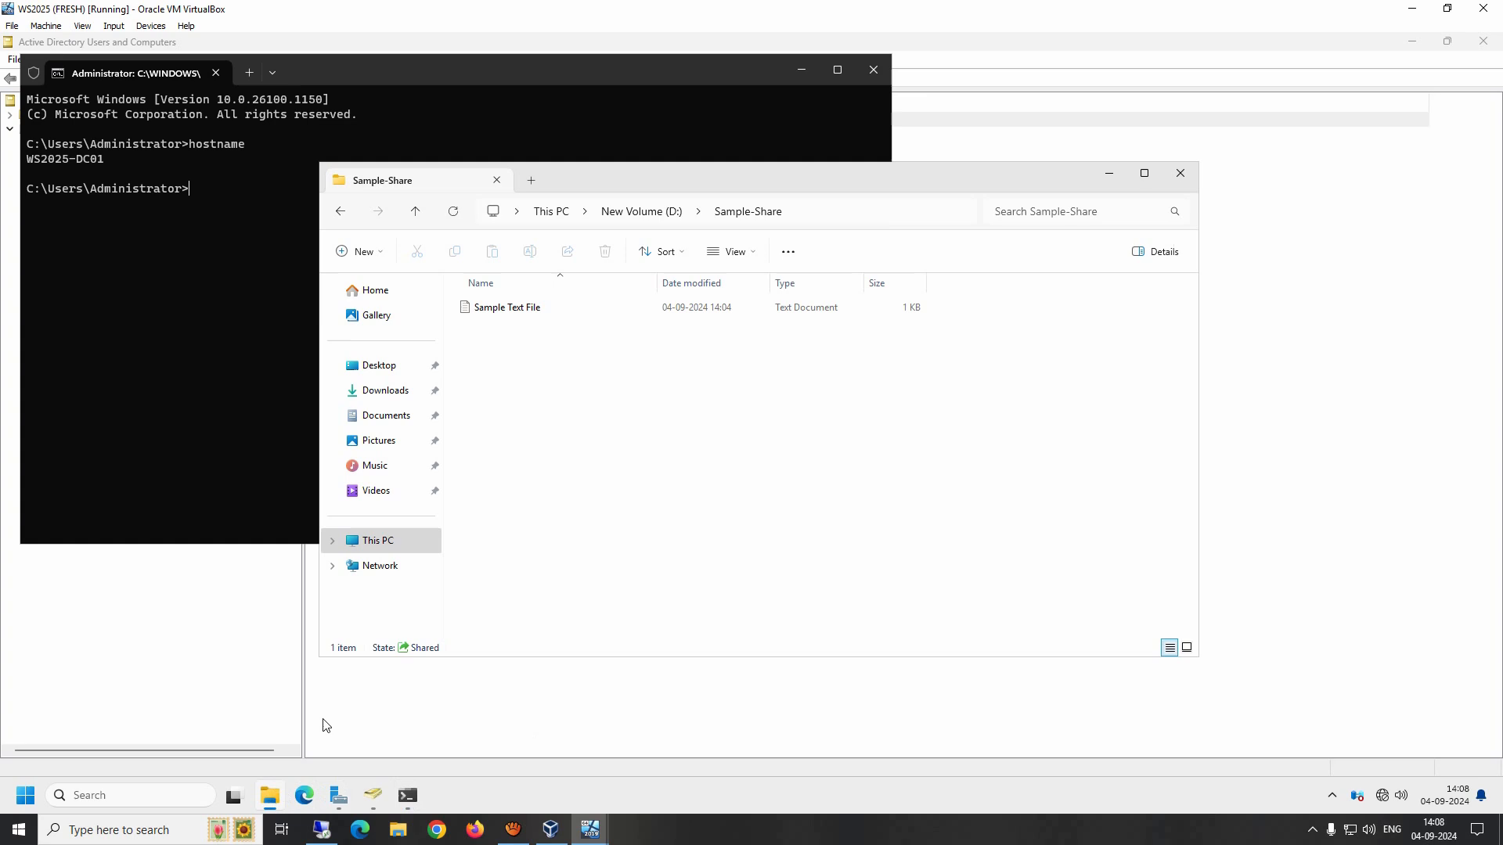
pyautogui.click(559, 212)
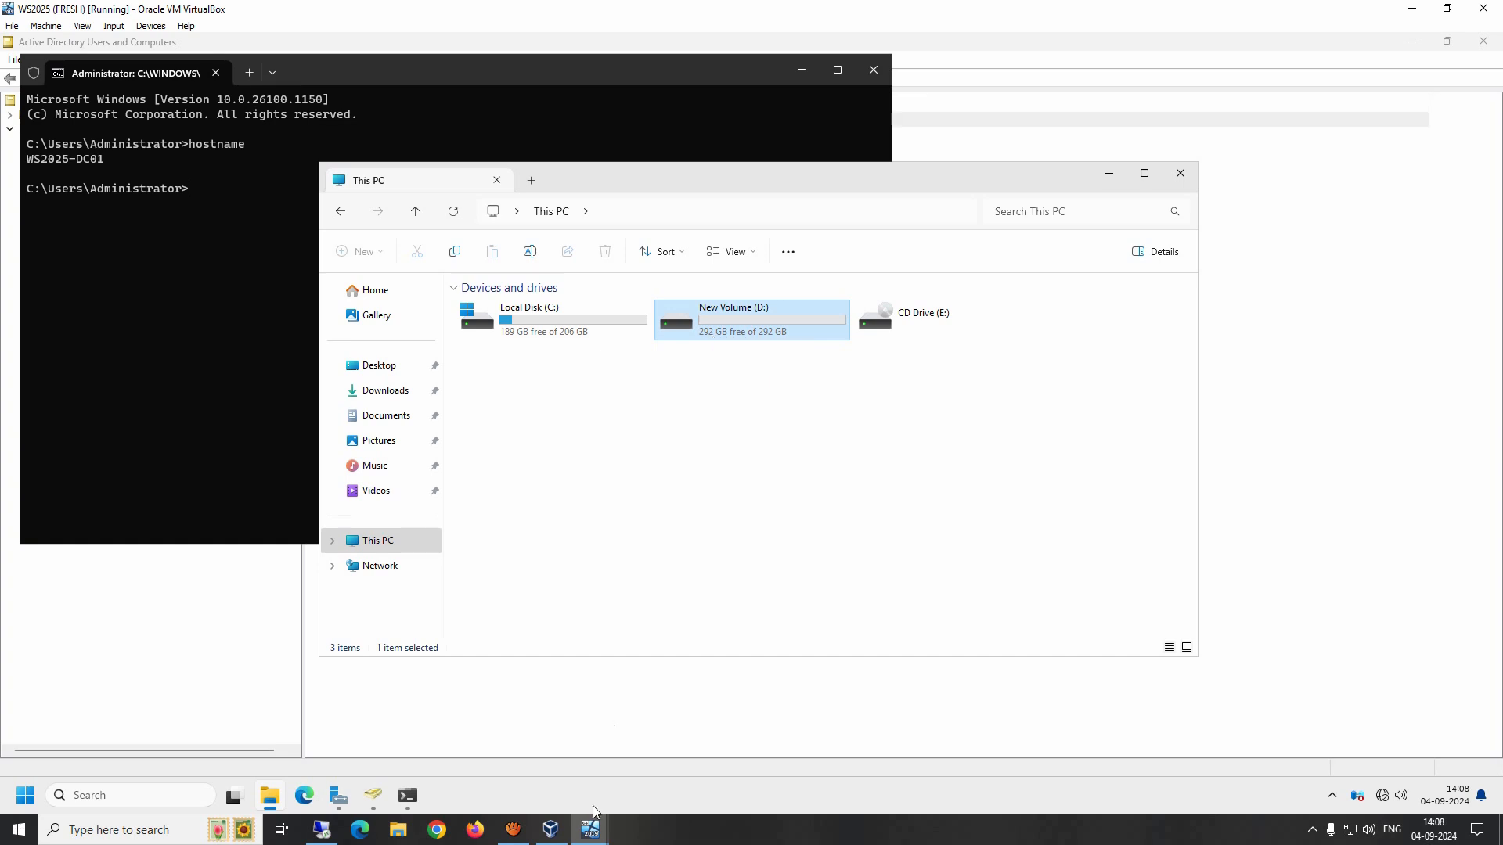
# Step: Switch back to the client and open the mapped Sample-Share Z: drive
pyautogui.click(593, 836)
pyautogui.click(674, 764)
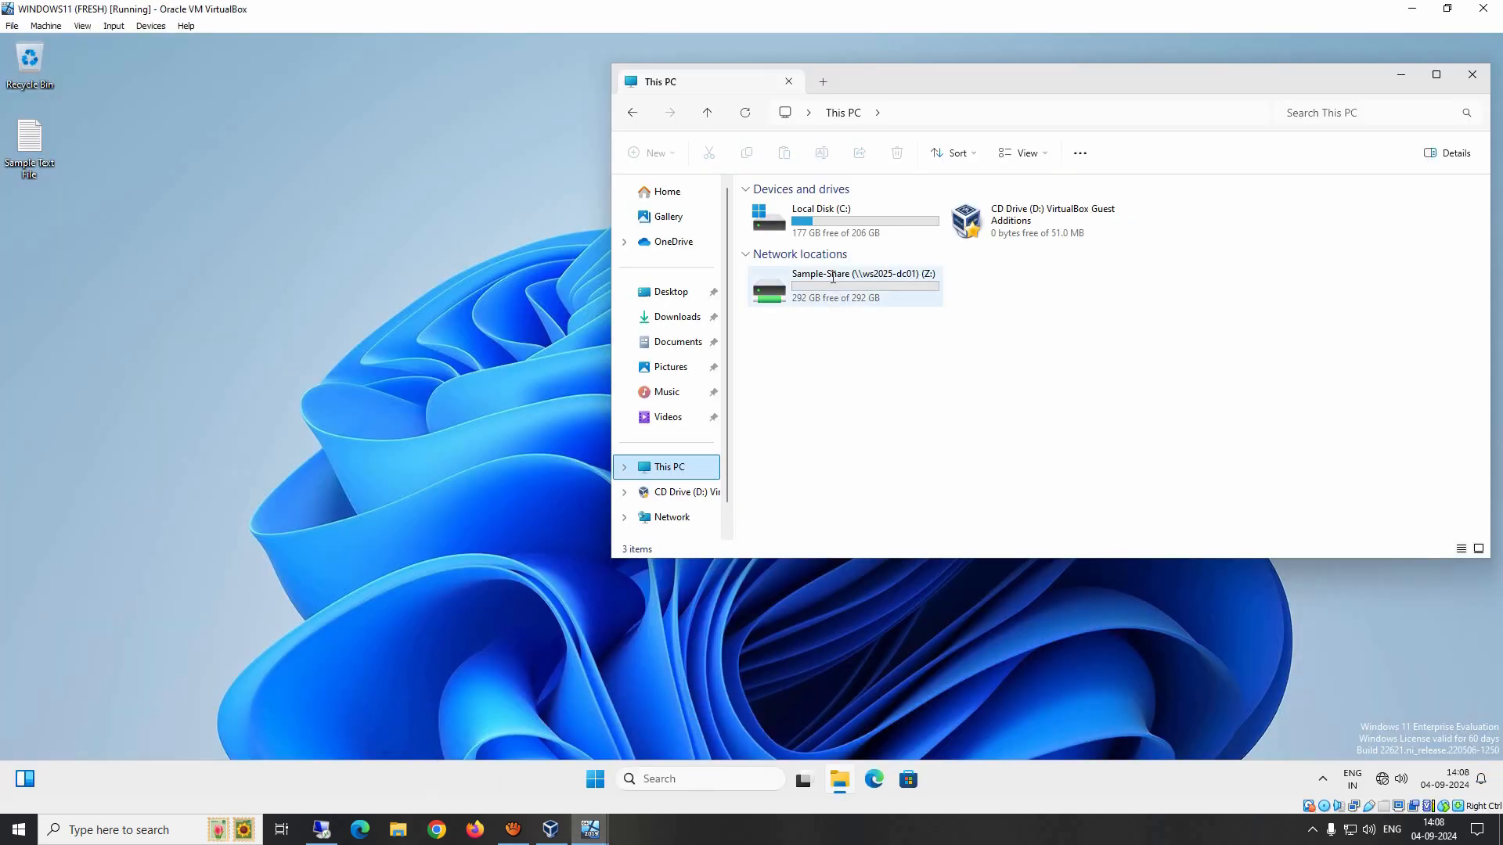
pyautogui.doubleClick(900, 288)
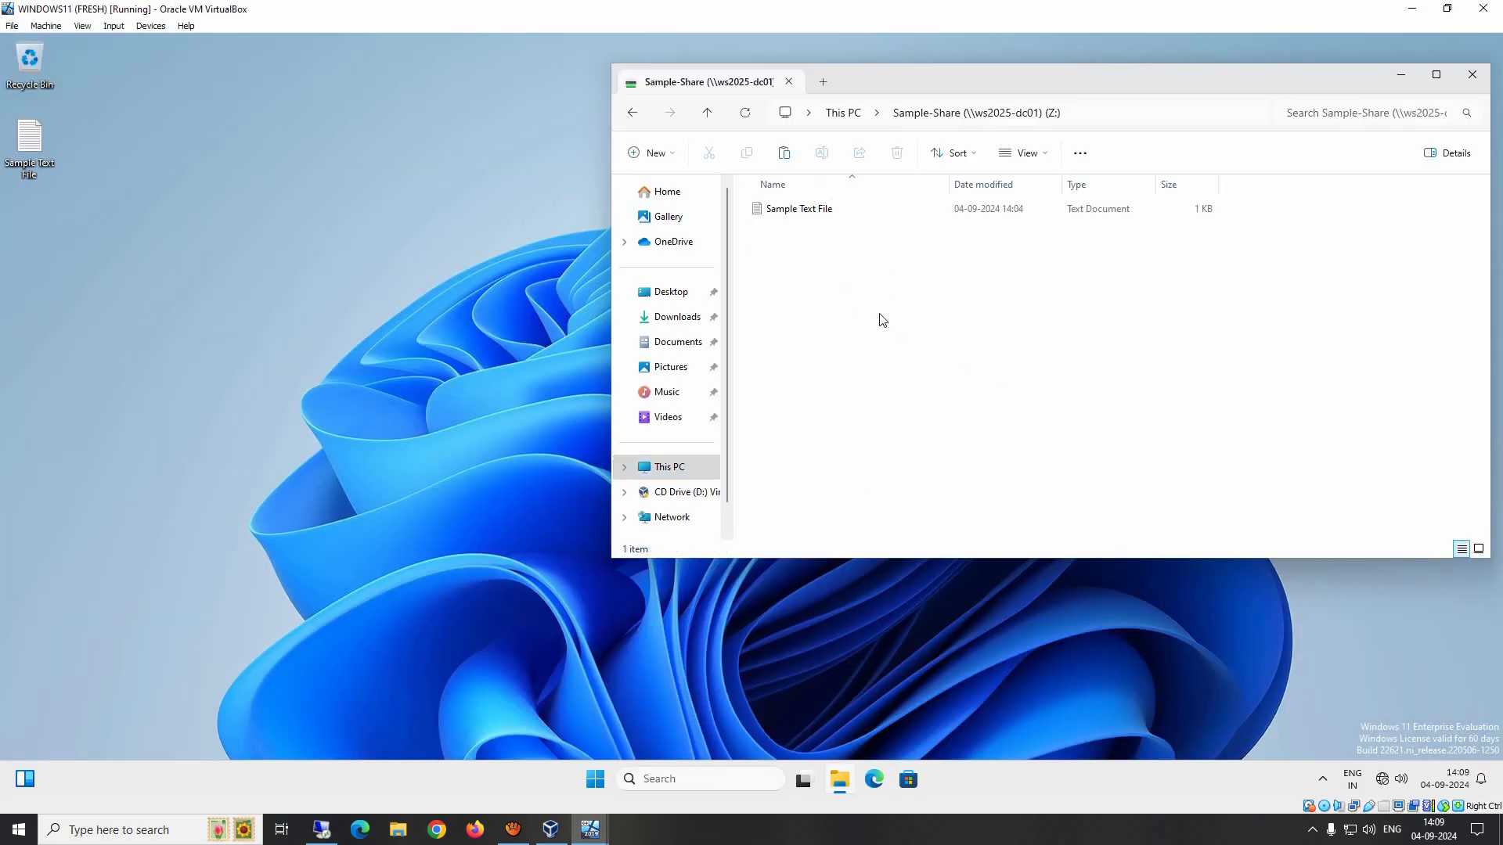
# Step: On the server, create a new folder named Software inside Sample-Share on New Volume (D:)
pyautogui.click(590, 830)
pyautogui.click(505, 755)
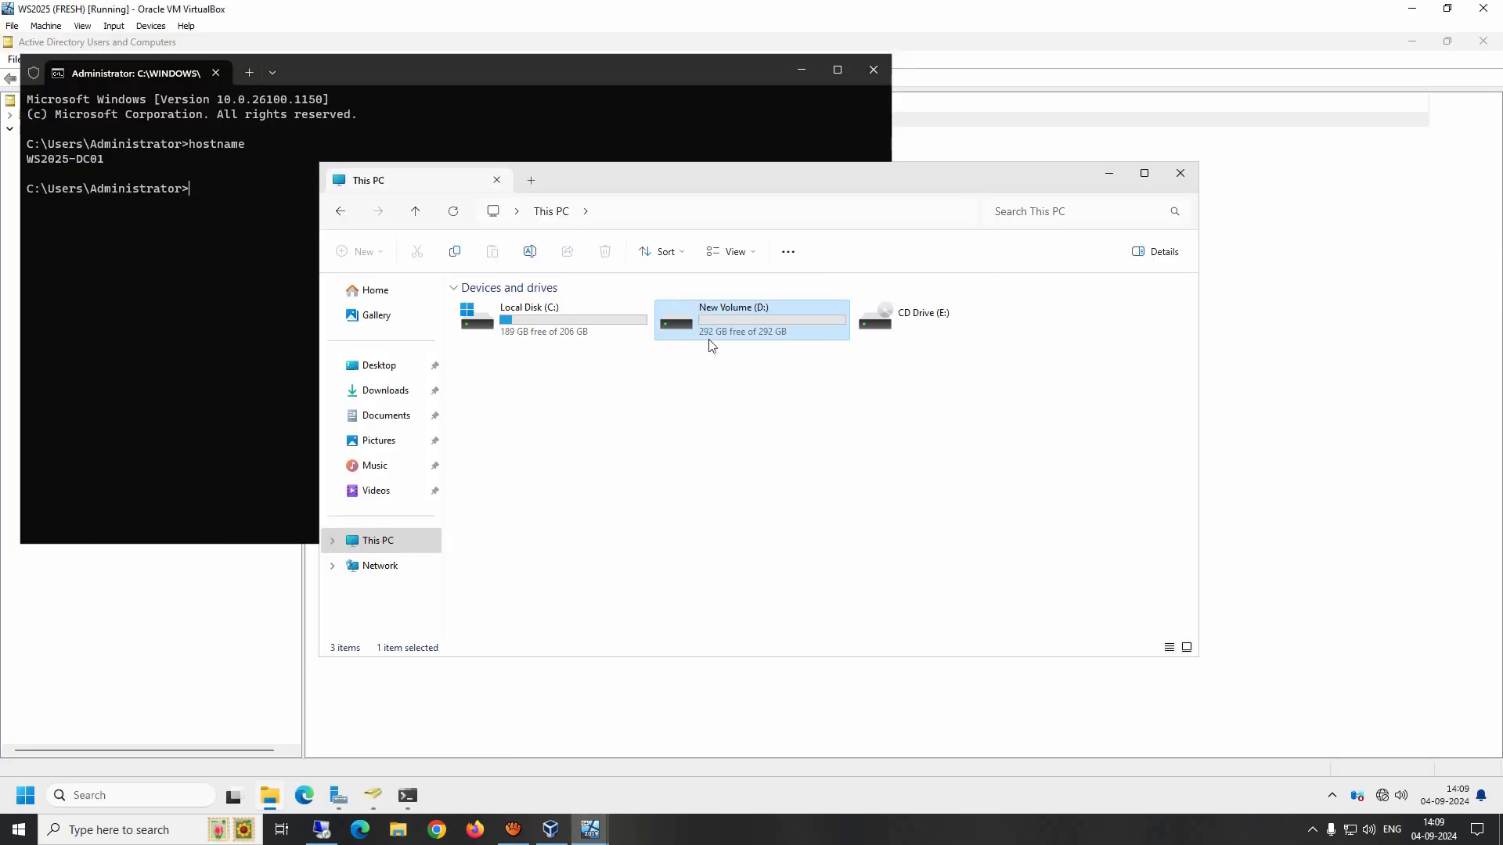
pyautogui.doubleClick(736, 324)
pyautogui.doubleClick(480, 309)
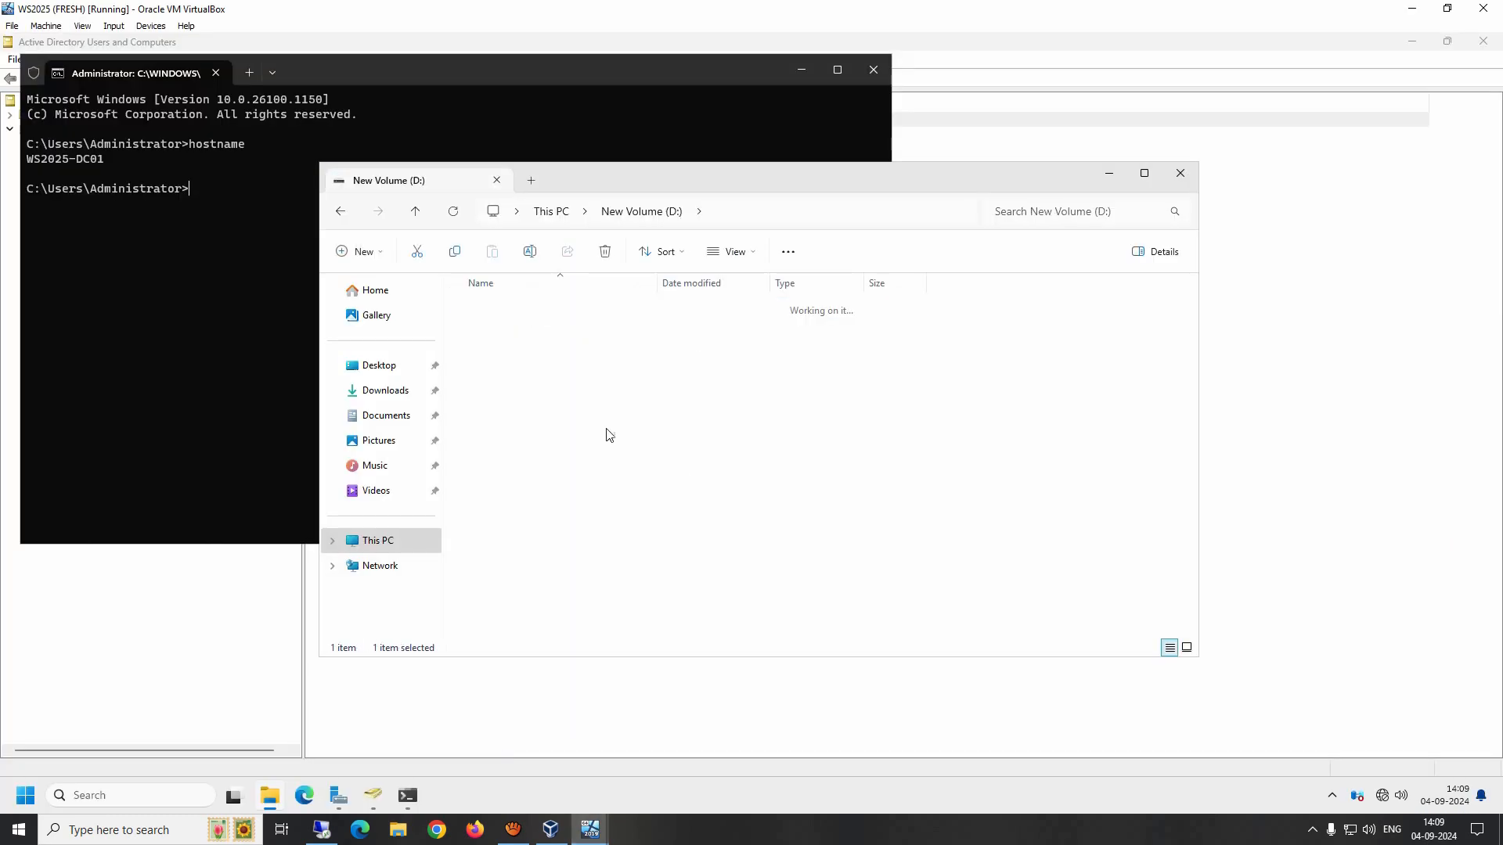
pyautogui.rightClick(520, 352)
pyautogui.moveTo(604, 472)
pyautogui.click(758, 476)
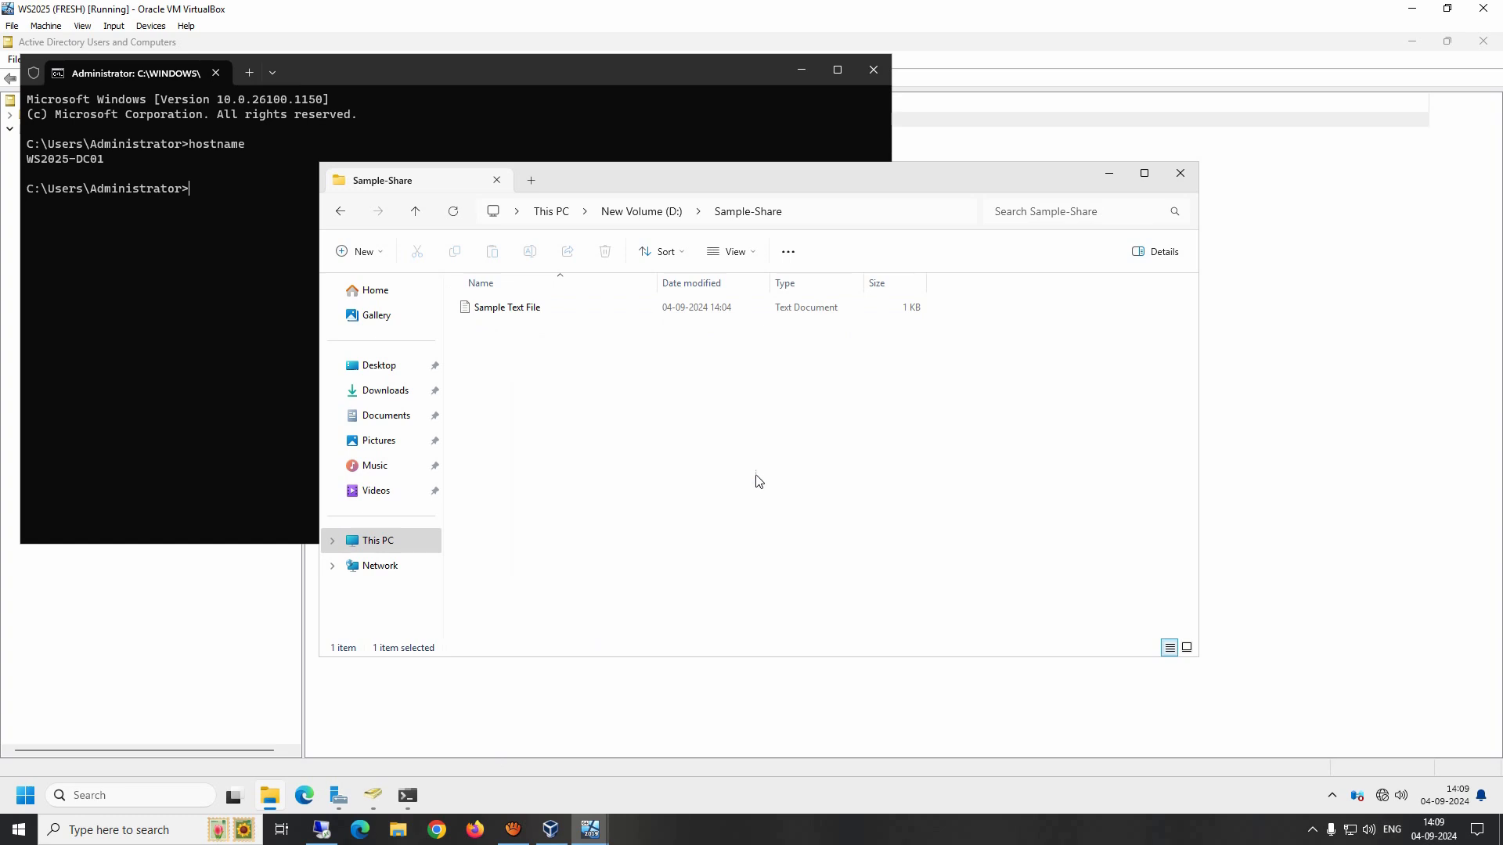
pyautogui.write('Software')
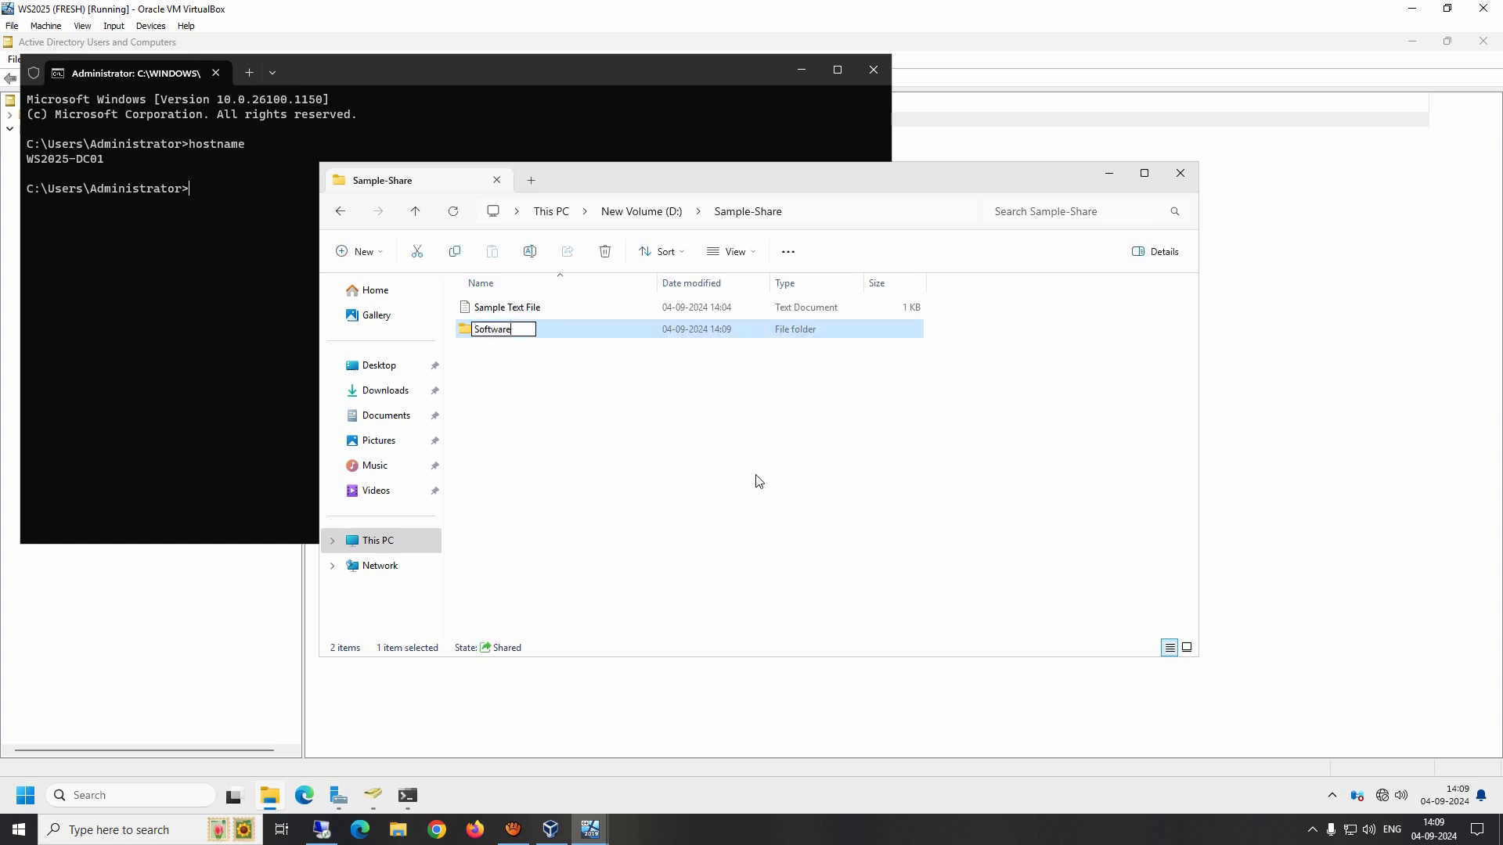
pyautogui.press('Return')
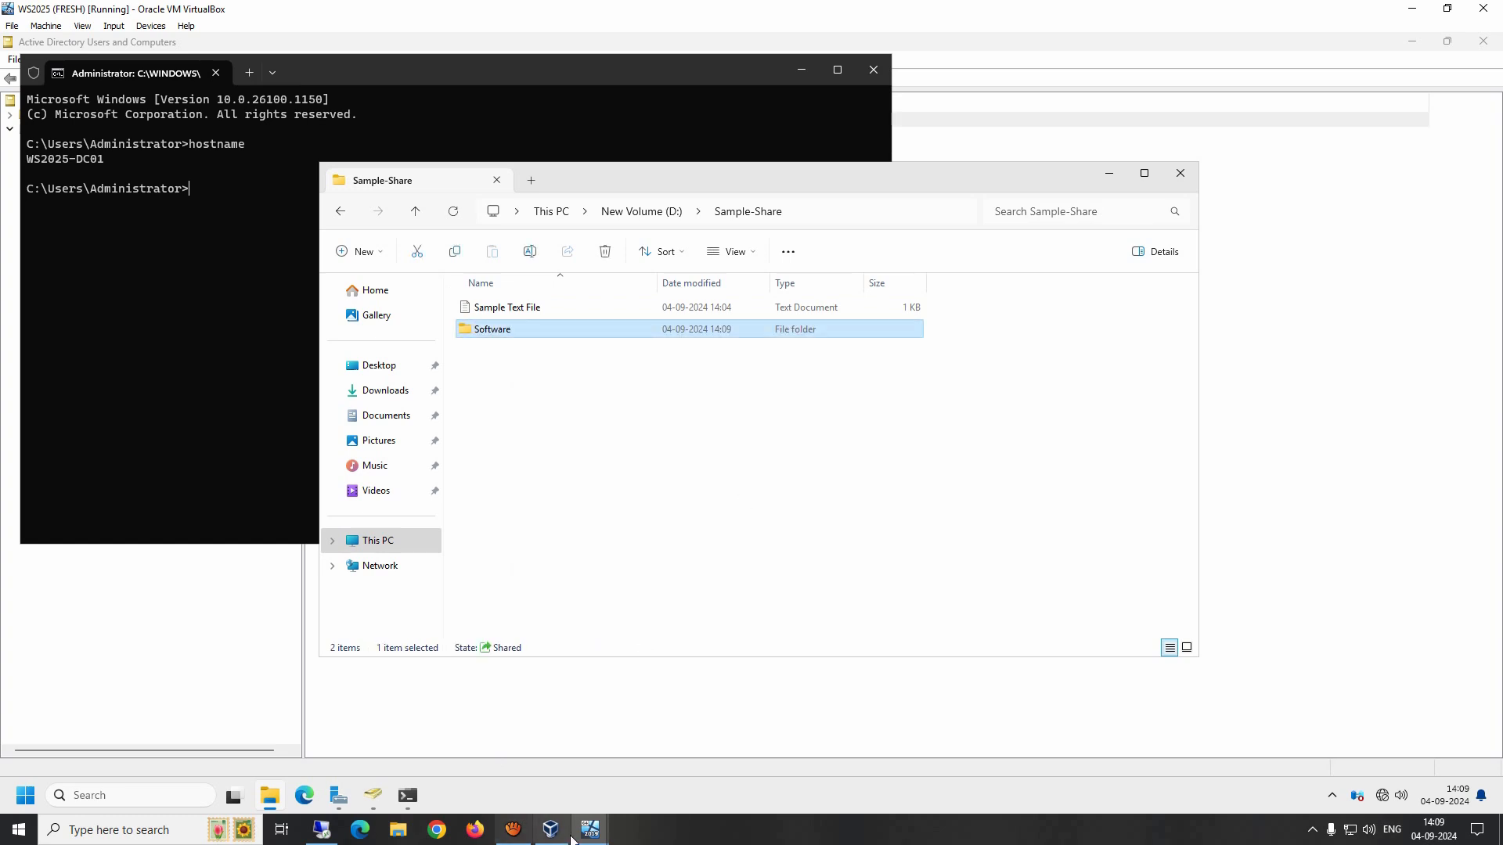
# Step: Switch to the client to check the mapped drive's contents
pyautogui.moveTo(590, 830)
pyautogui.click(677, 756)
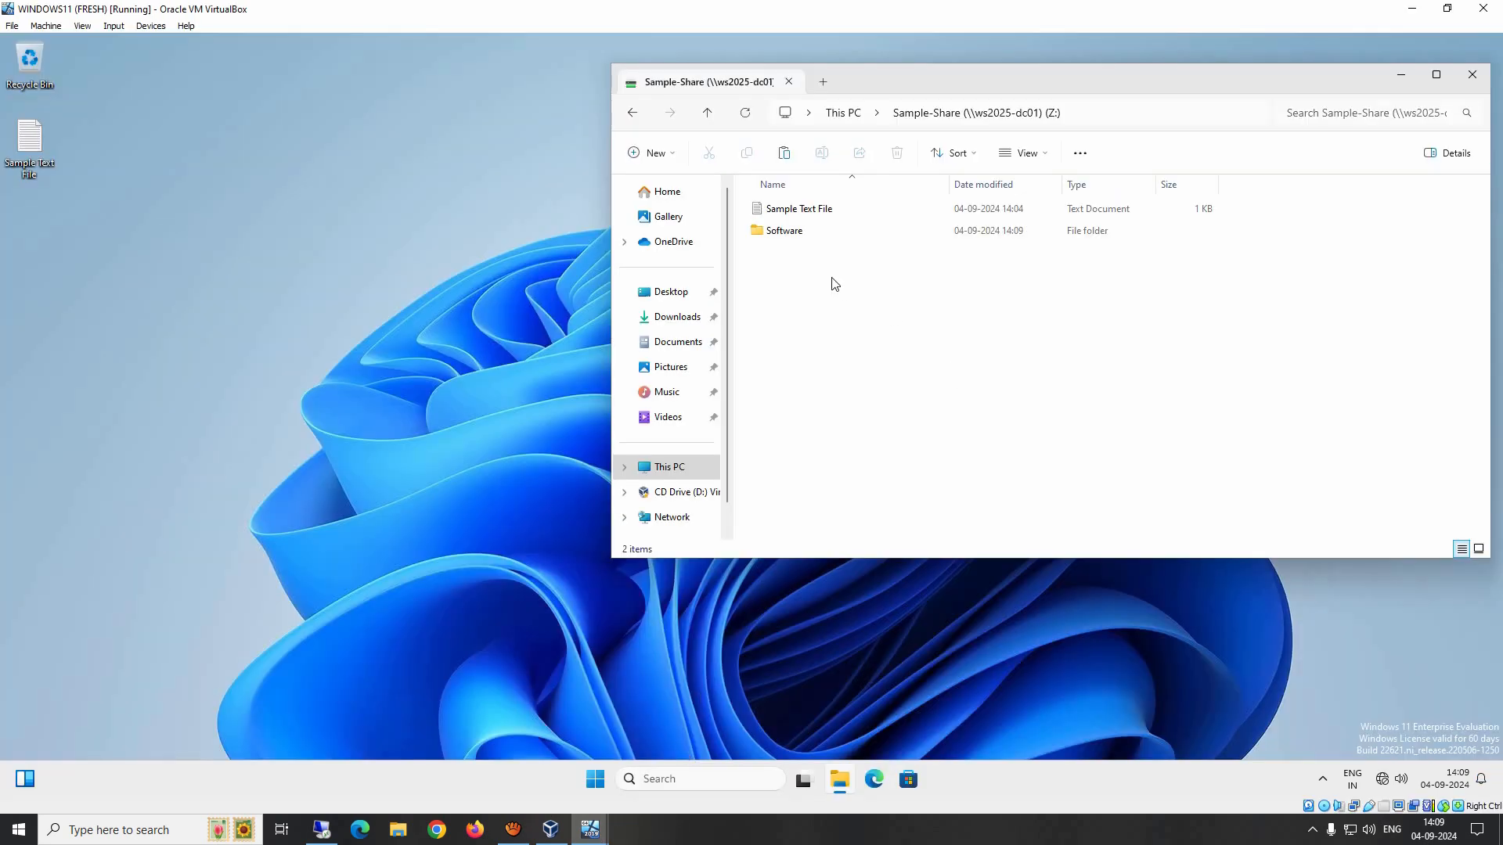